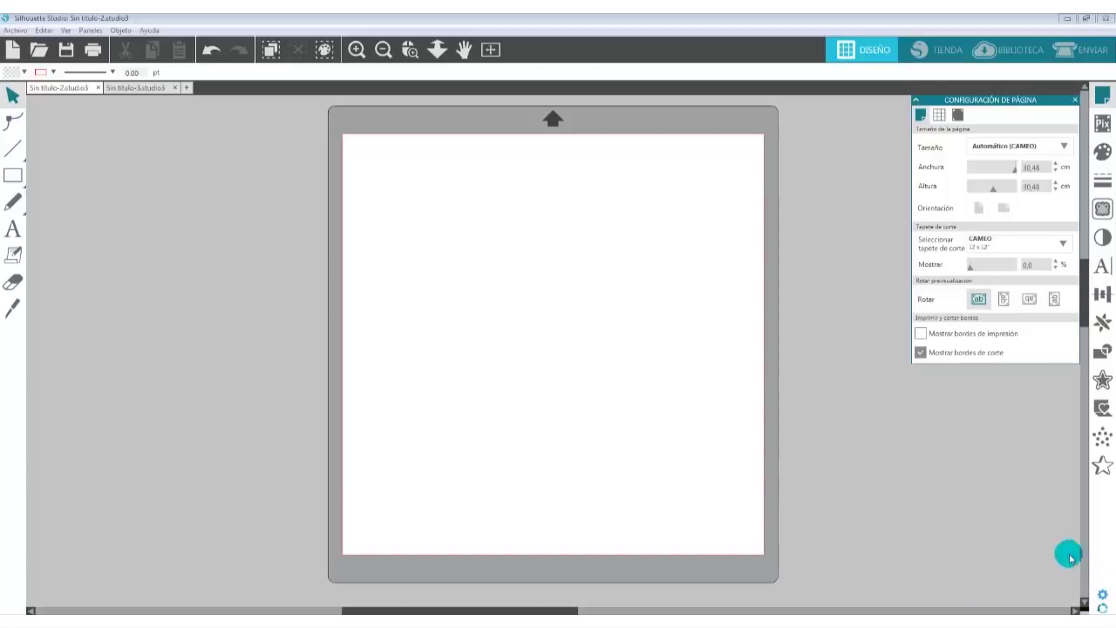
- Place the hechoamano-planetasilhouette.png image from its folder onto the page and shift it toward the page's upper-left area
{"action": "left_click", "coordinate": [654, 622]}
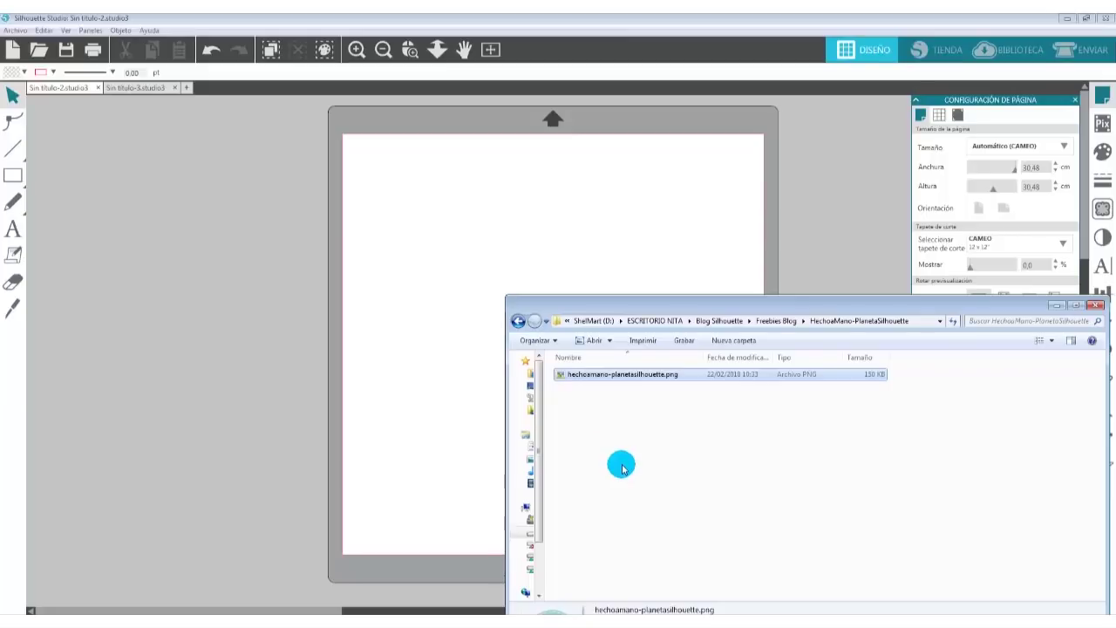
{"action": "left_click_drag", "start_coordinate": [584, 379], "coordinate": [535, 334]}
{"action": "left_click", "coordinate": [669, 210]}
{"action": "key", "text": "Escape"}
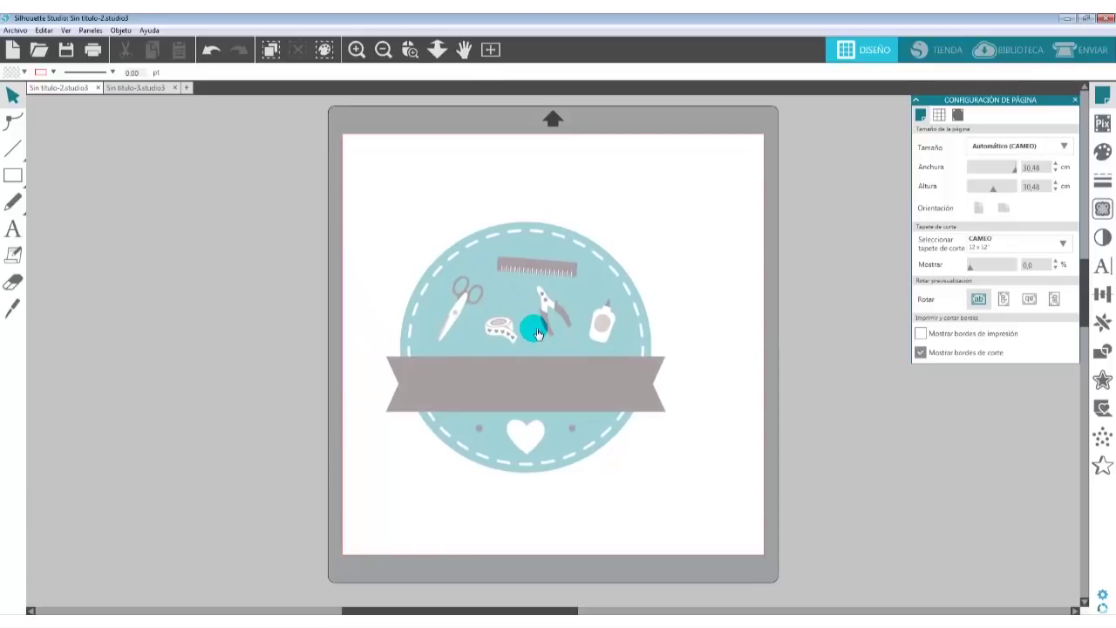
{"action": "left_click_drag", "start_coordinate": [526, 334], "coordinate": [509, 305]}
{"action": "left_click", "coordinate": [582, 449]}
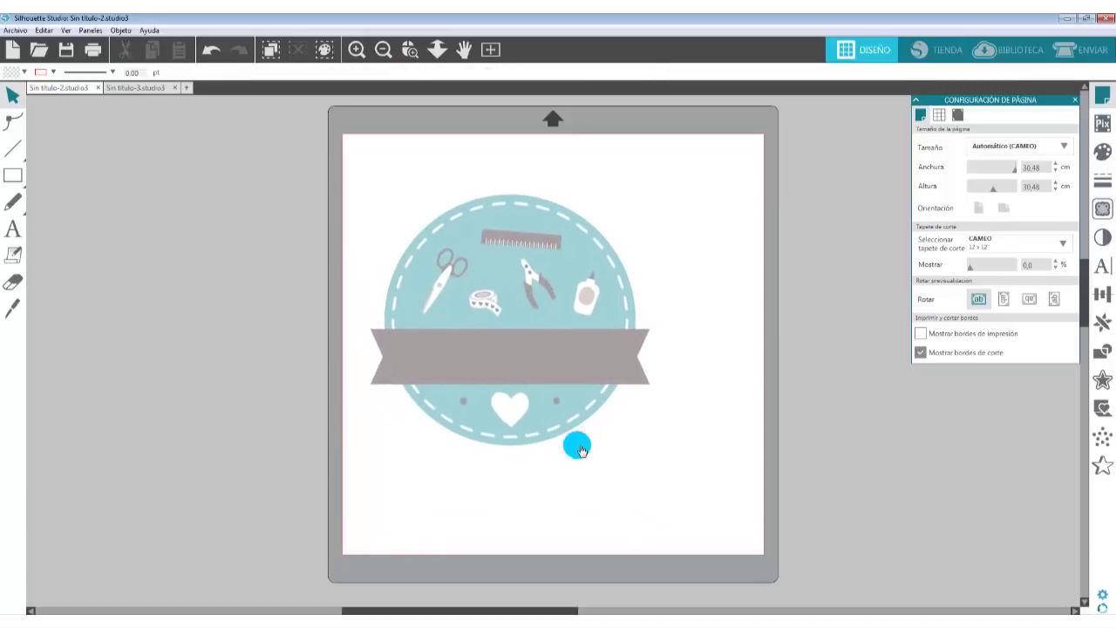
- Scale the badge image down proportionally to about 13.92 cm square and reposition it in the page's upper-left area
{"action": "left_click", "coordinate": [496, 283]}
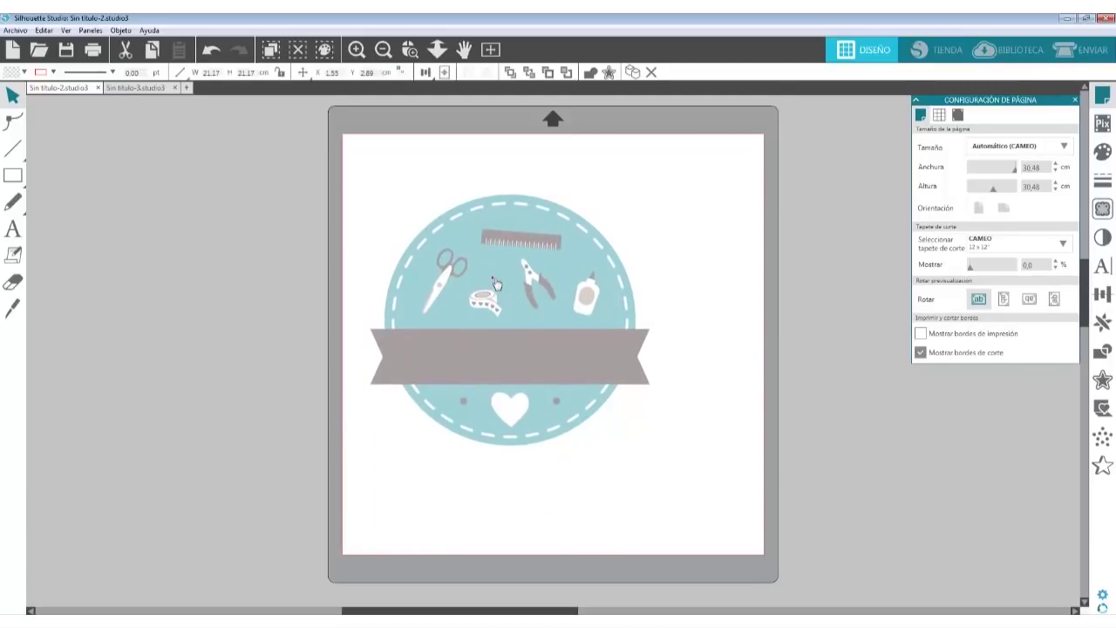
{"action": "left_click", "coordinate": [660, 169]}
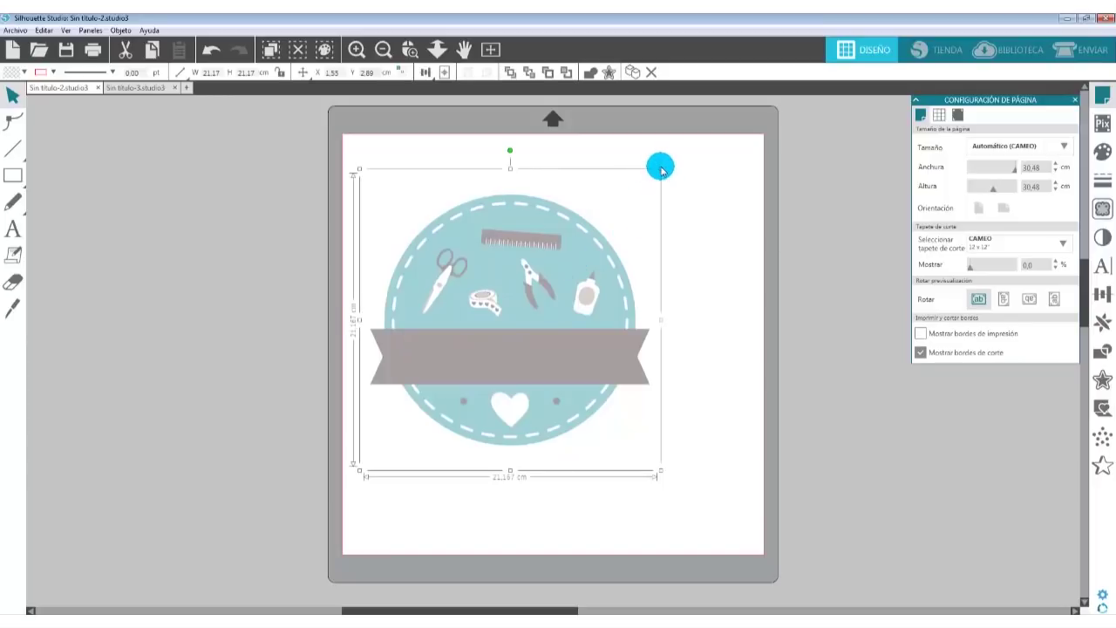
{"action": "left_click_drag", "start_coordinate": [663, 172], "coordinate": [563, 276]}
{"action": "left_click_drag", "start_coordinate": [487, 391], "coordinate": [520, 330]}
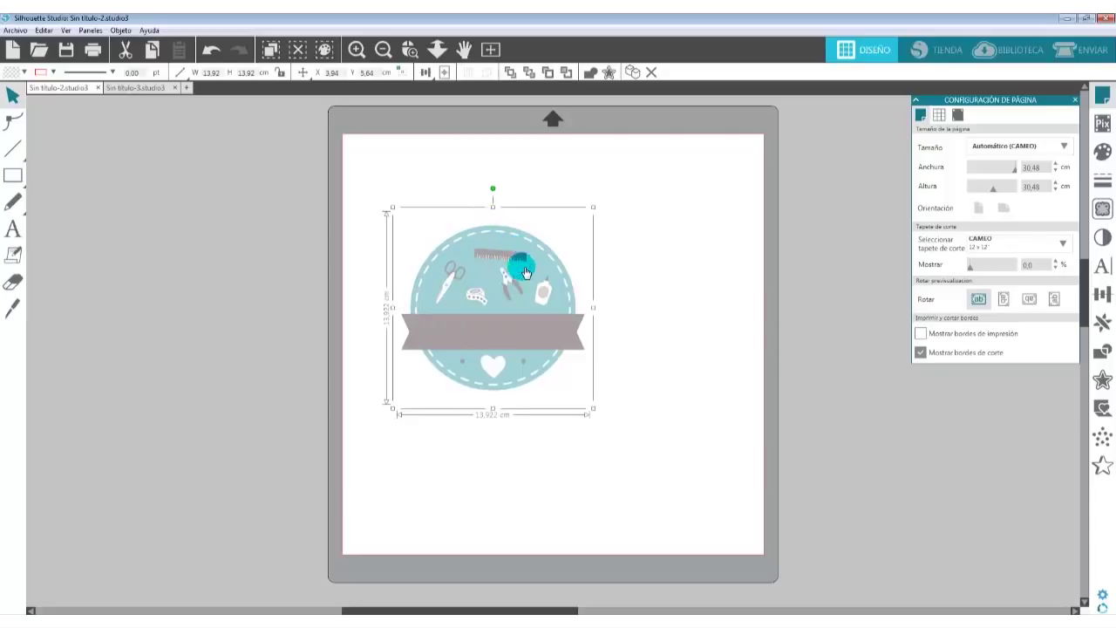
- Try the Cortar setting on the badge image in the send view, restore No cortar and return to the design view
{"action": "left_click", "coordinate": [1094, 51]}
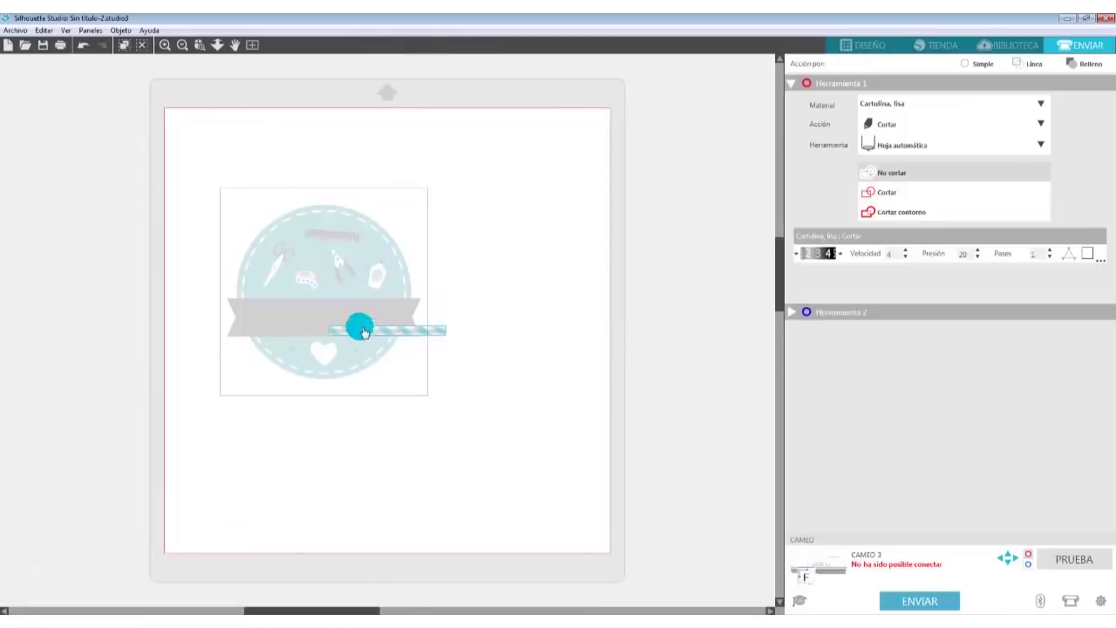
{"action": "left_click", "coordinate": [886, 192]}
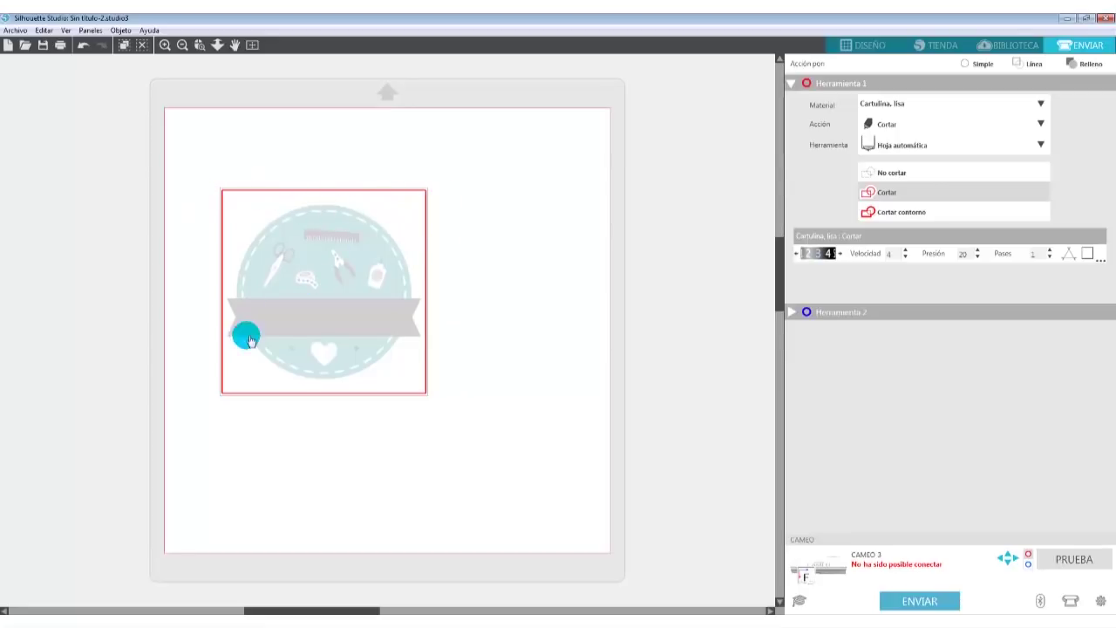
{"action": "left_click", "coordinate": [342, 279]}
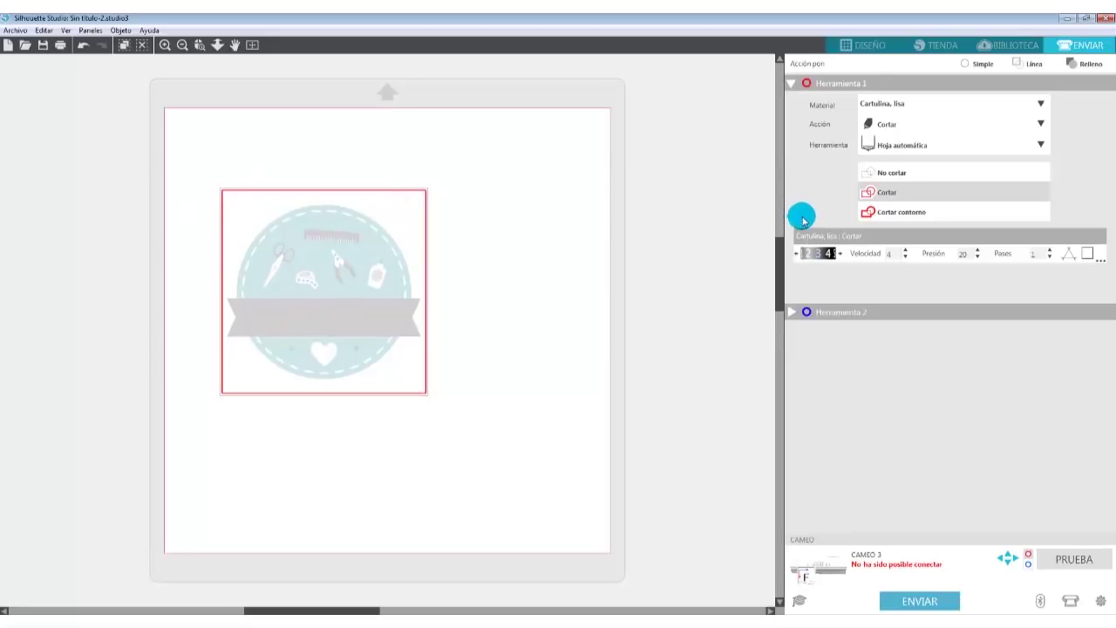
{"action": "left_click", "coordinate": [883, 172]}
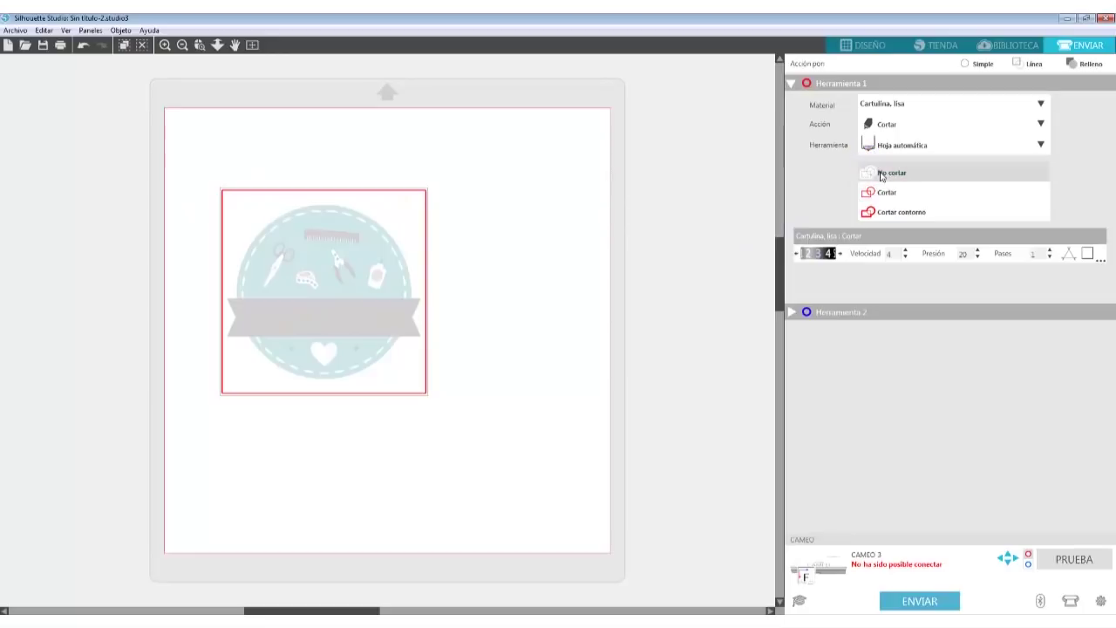
{"action": "left_click", "coordinate": [859, 44]}
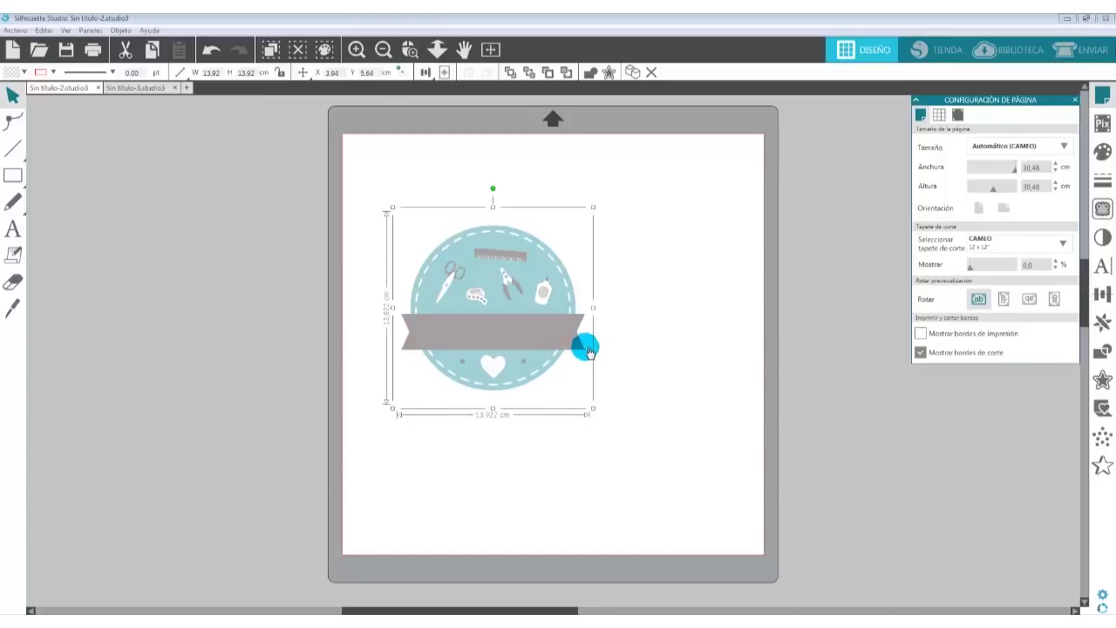
- Select a trace area enclosing the entire badge image
{"action": "left_click", "coordinate": [1104, 209]}
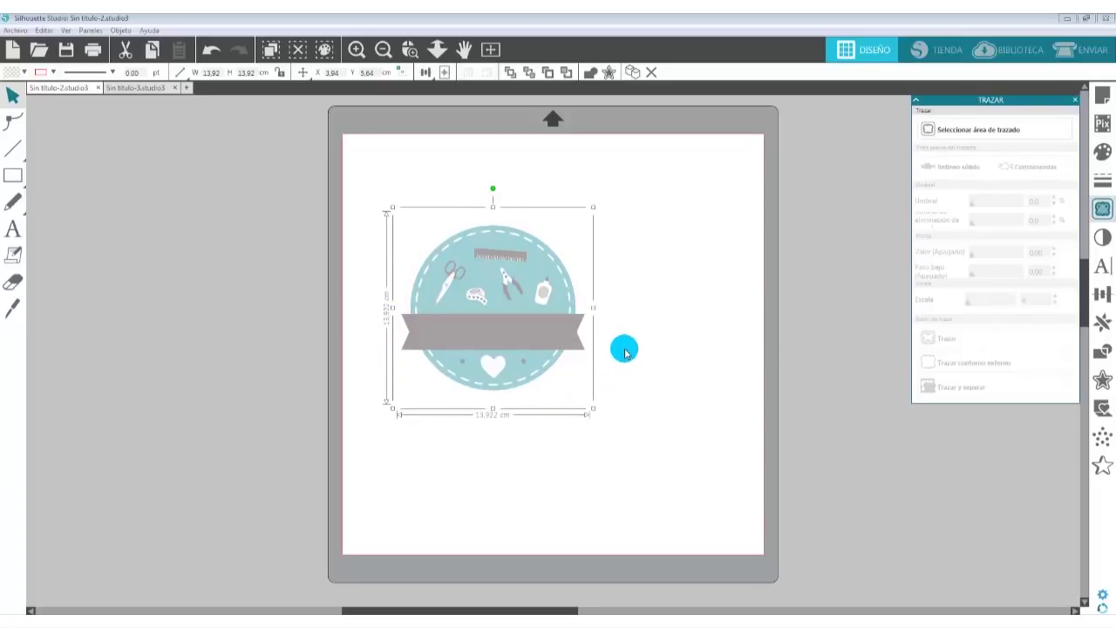
{"action": "left_click", "coordinate": [977, 129]}
{"action": "mouse_move", "coordinate": [383, 199]}
{"action": "left_mouse_down"}
{"action": "mouse_move", "coordinate": [514, 336]}
{"action": "mouse_move", "coordinate": [597, 388]}
{"action": "mouse_move", "coordinate": [602, 416]}
{"action": "left_mouse_up"}
- Set the trace threshold to 77% and the scale to 4, and trace the badge's external contour
{"action": "left_click", "coordinate": [988, 207]}
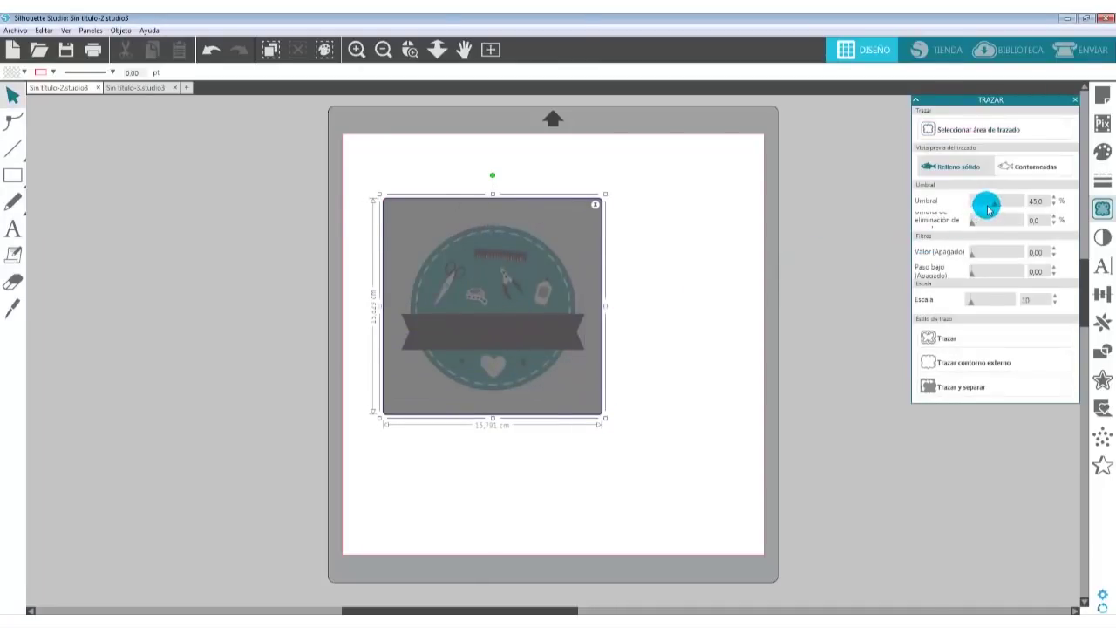
{"action": "left_click", "coordinate": [995, 209]}
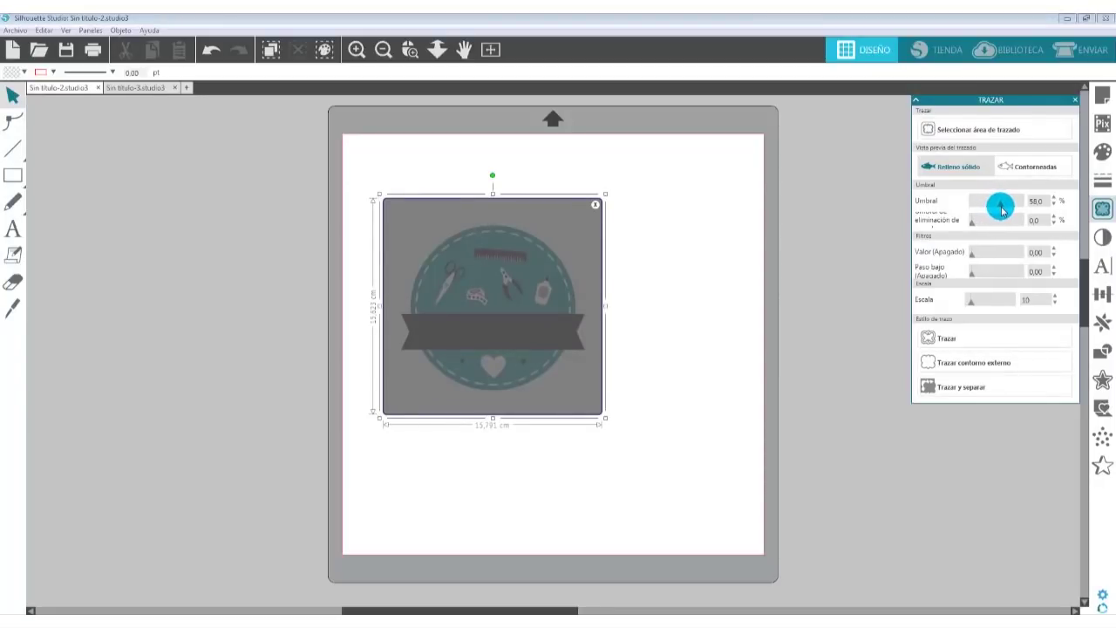
{"action": "left_click_drag", "start_coordinate": [1004, 210], "coordinate": [1005, 210]}
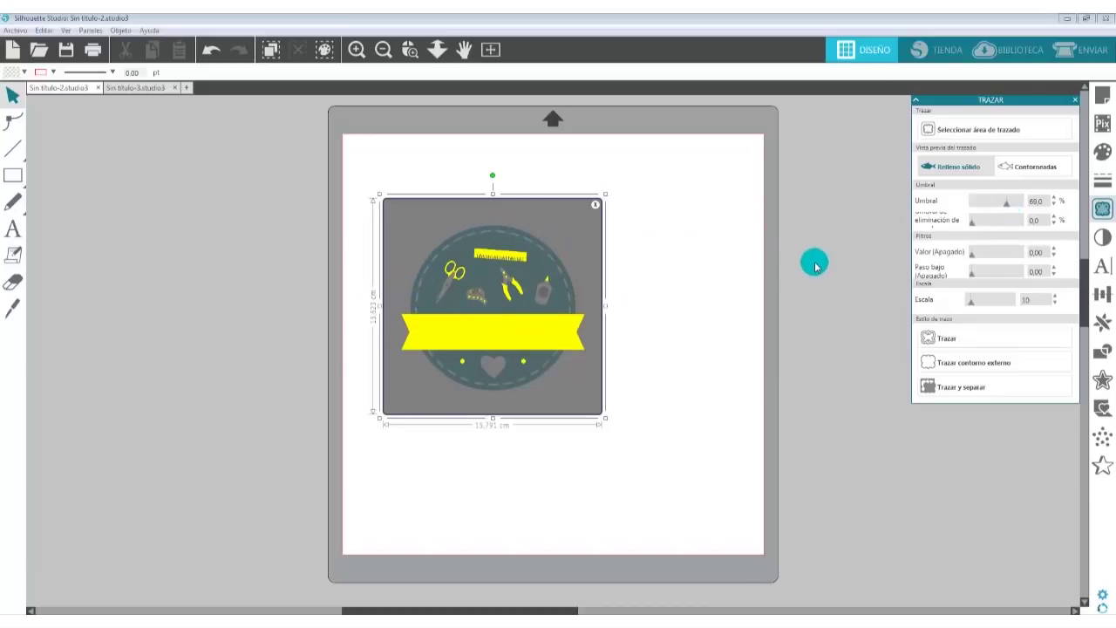
{"action": "left_click_drag", "start_coordinate": [1007, 207], "coordinate": [1012, 208]}
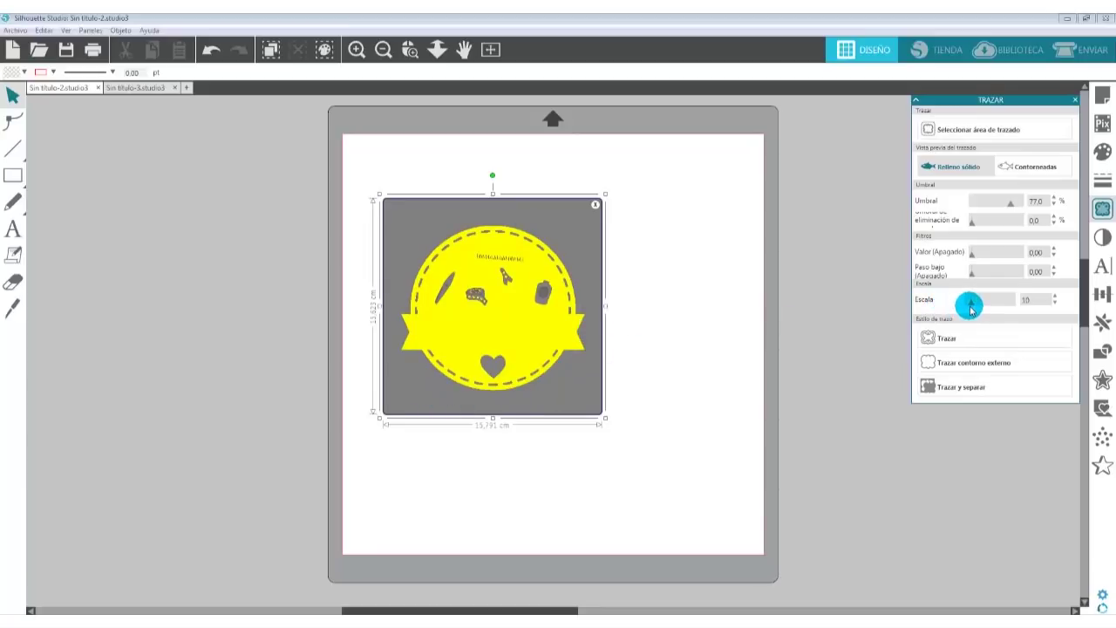
{"action": "left_click_drag", "start_coordinate": [972, 305], "coordinate": [950, 304]}
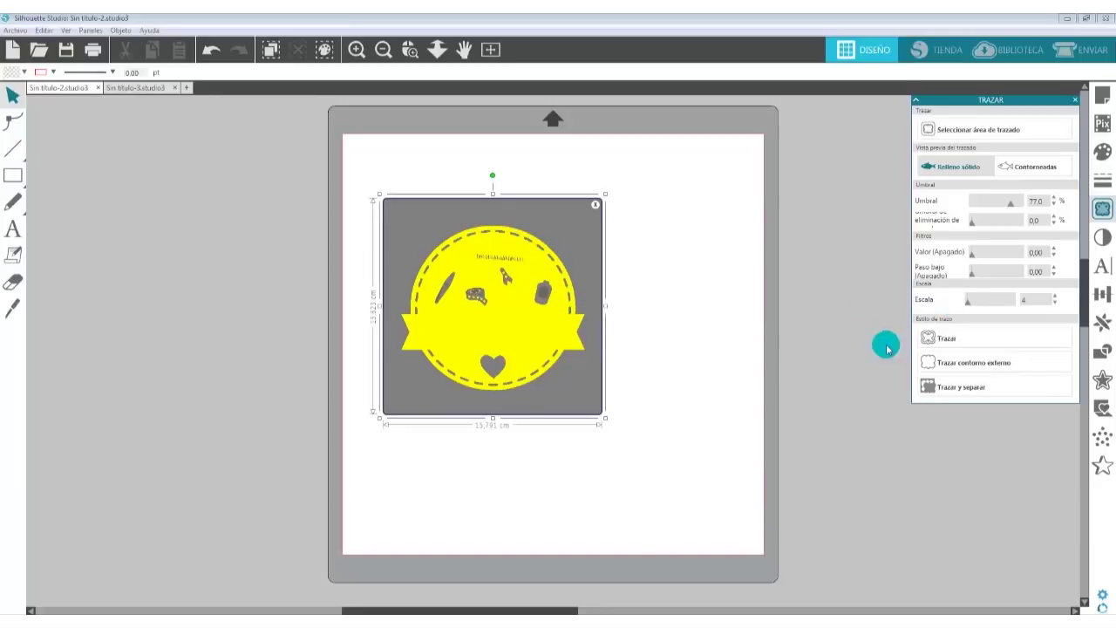
{"action": "left_click", "coordinate": [964, 365]}
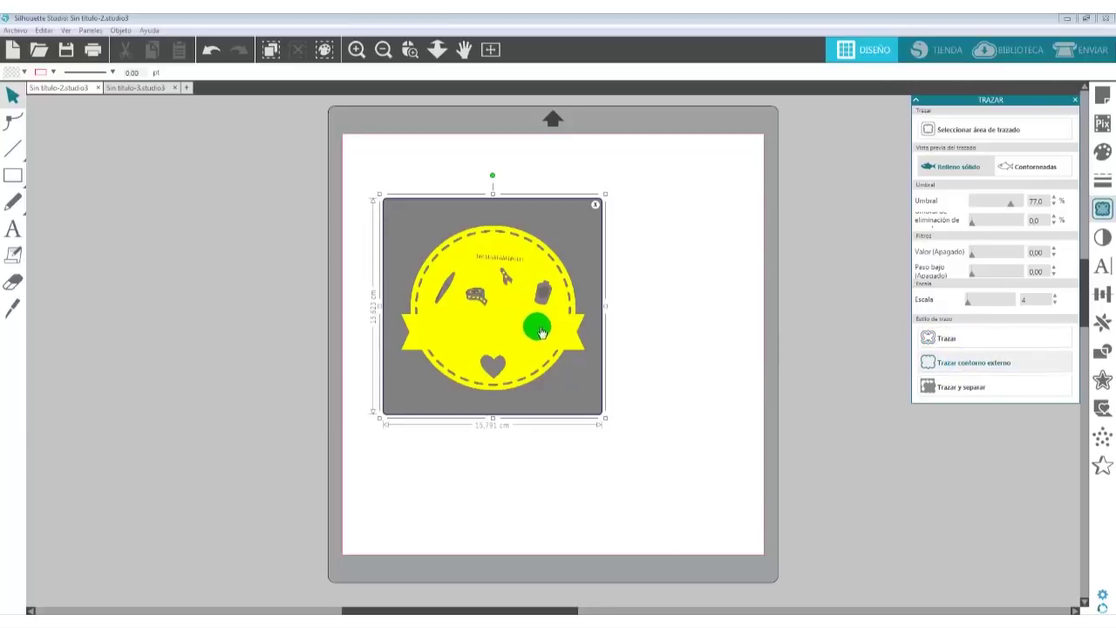
{"action": "left_click", "coordinate": [974, 367]}
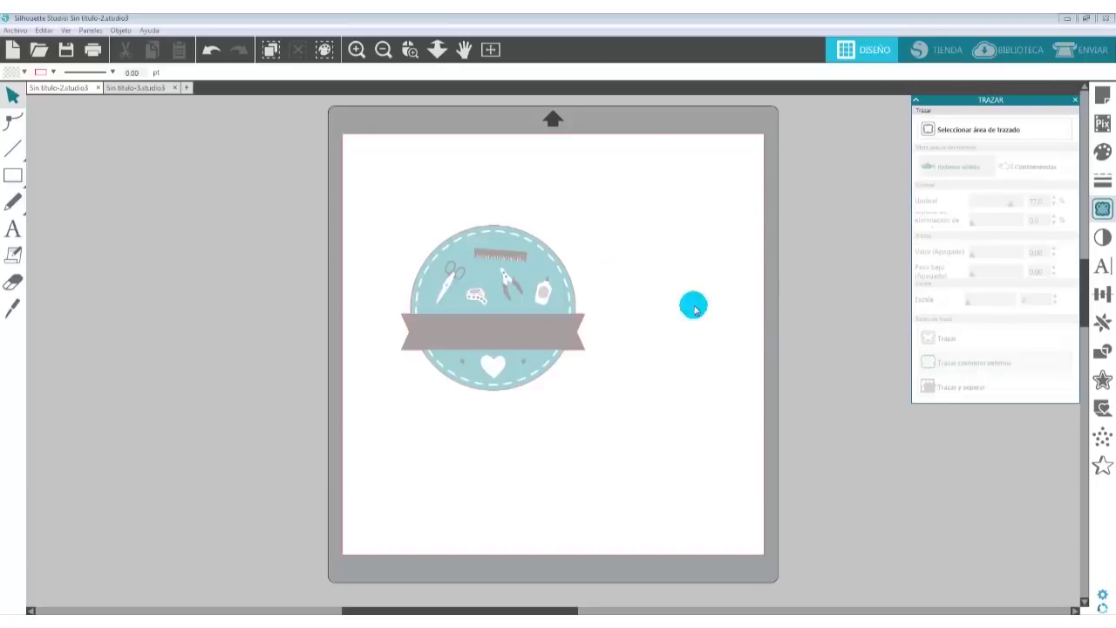
- Inspect the traced contour of the badge up close, check its cut line in the send view and return to the design view
{"action": "left_click", "coordinate": [410, 50]}
{"action": "left_click_drag", "start_coordinate": [513, 194], "coordinate": [591, 291]}
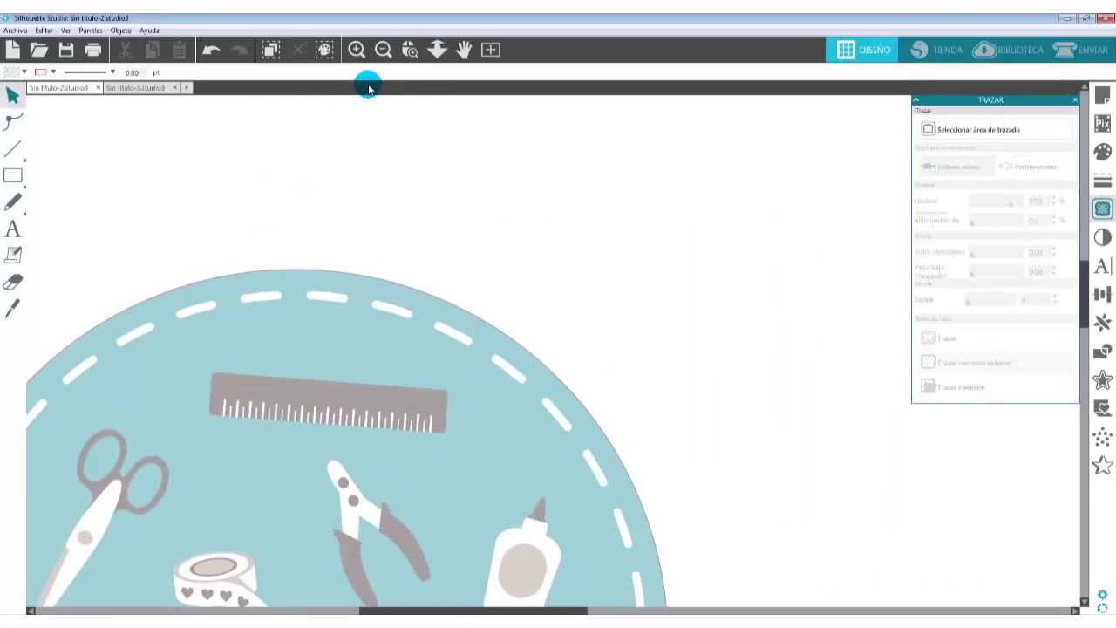
{"action": "left_click", "coordinate": [383, 50]}
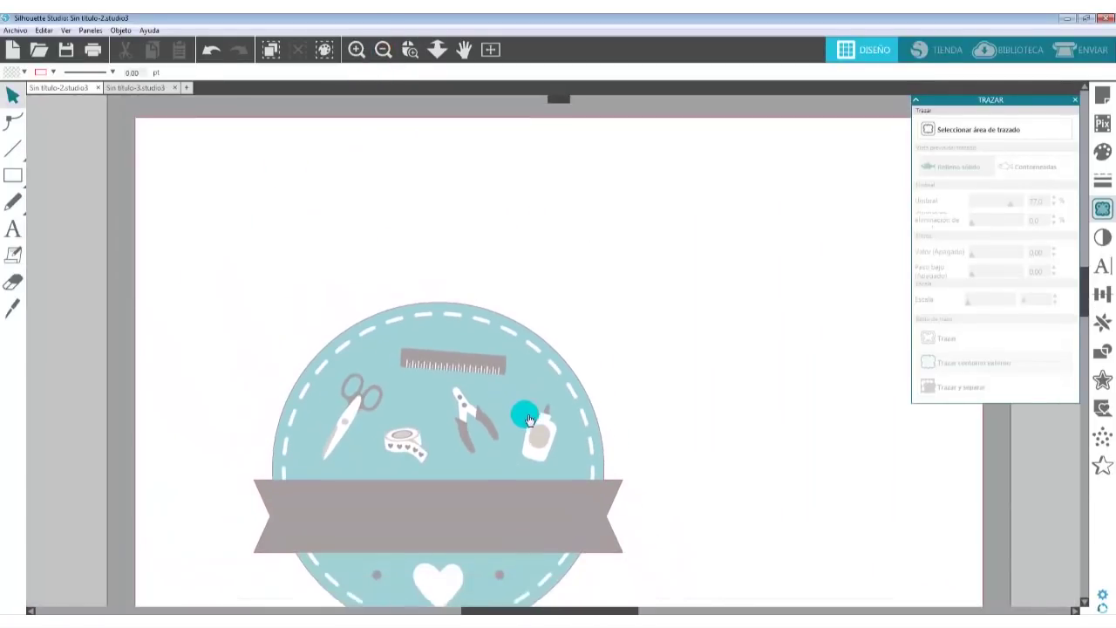
{"action": "left_click", "coordinate": [523, 411]}
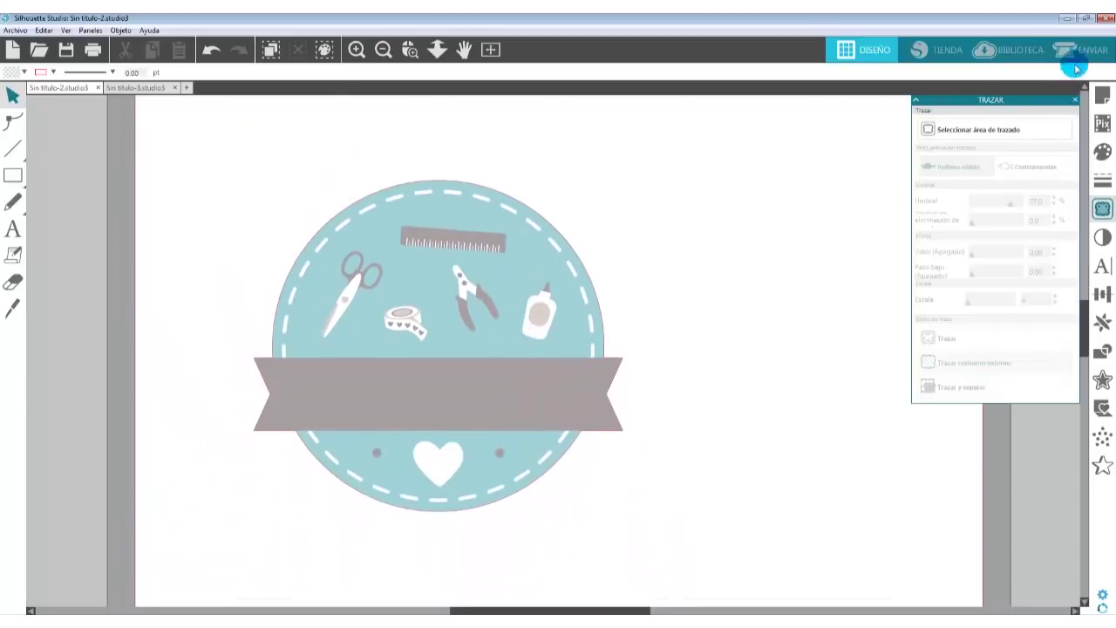
{"action": "left_click", "coordinate": [1096, 50]}
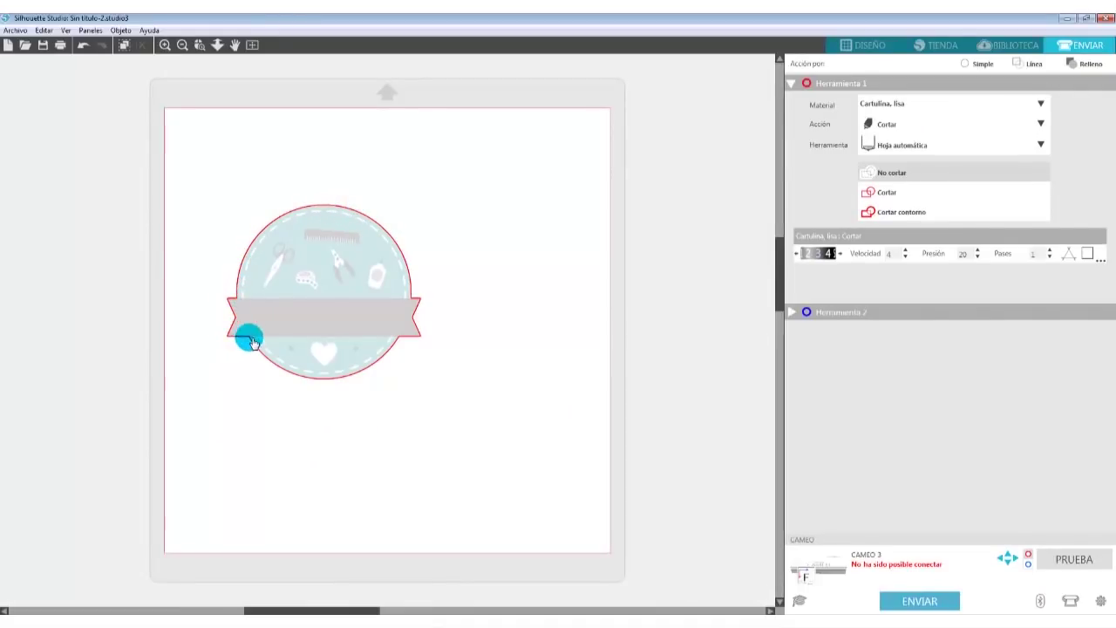
{"action": "left_click", "coordinate": [866, 45]}
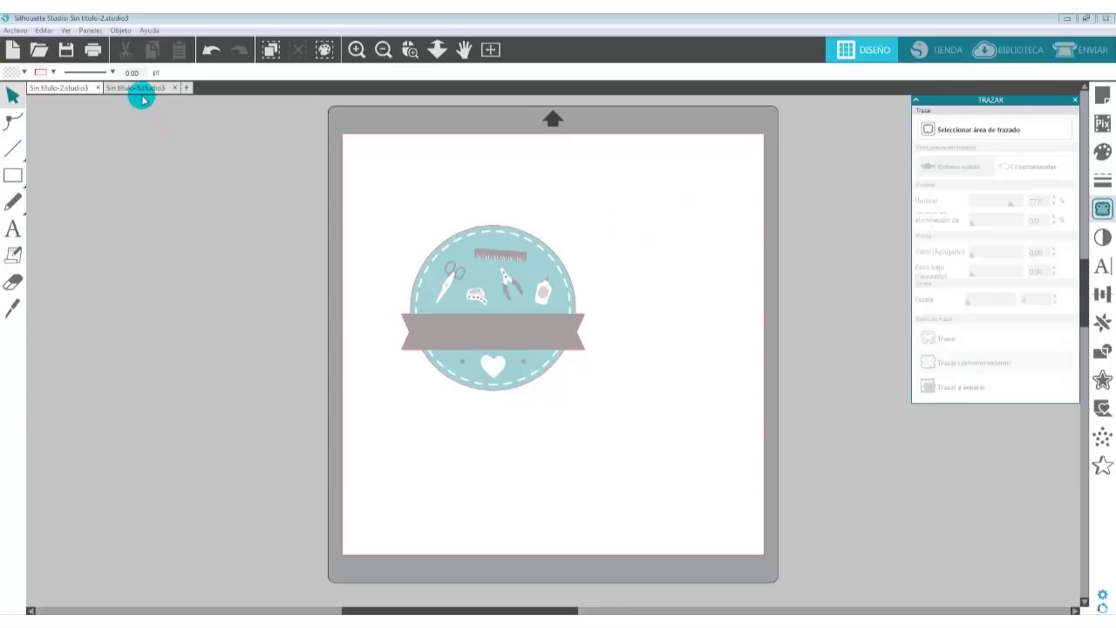
- Examine the coloured birdhouse pieces beside the page in Sin título-3.studio3 with the fill colours open, and return to Sin título-2.studio3
{"action": "left_click", "coordinate": [137, 88]}
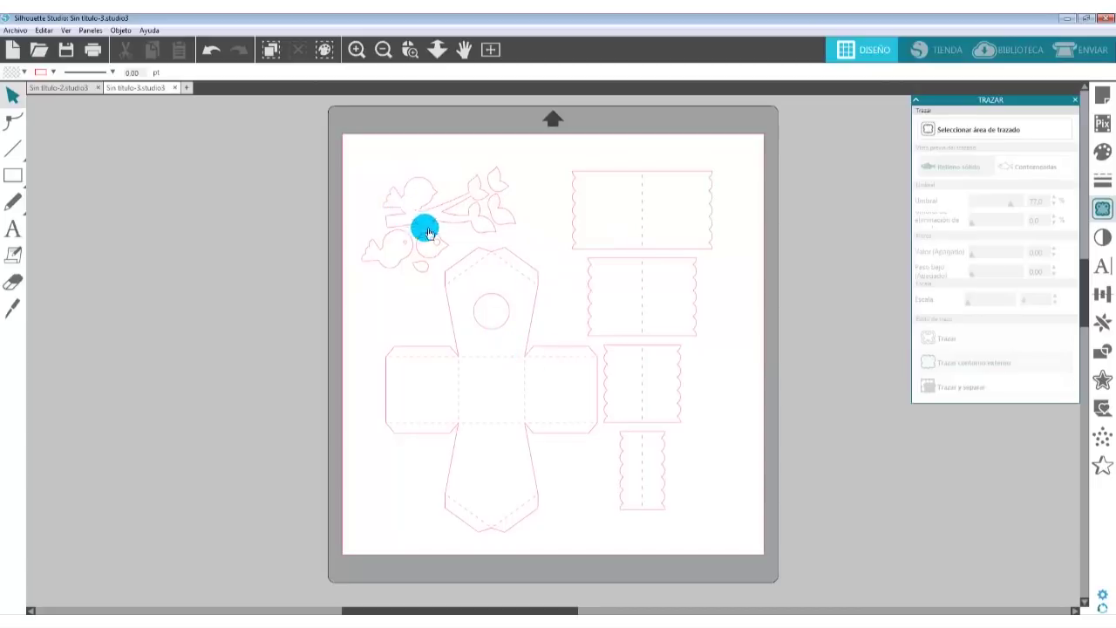
{"action": "left_click_drag", "start_coordinate": [1003, 475], "coordinate": [304, 461]}
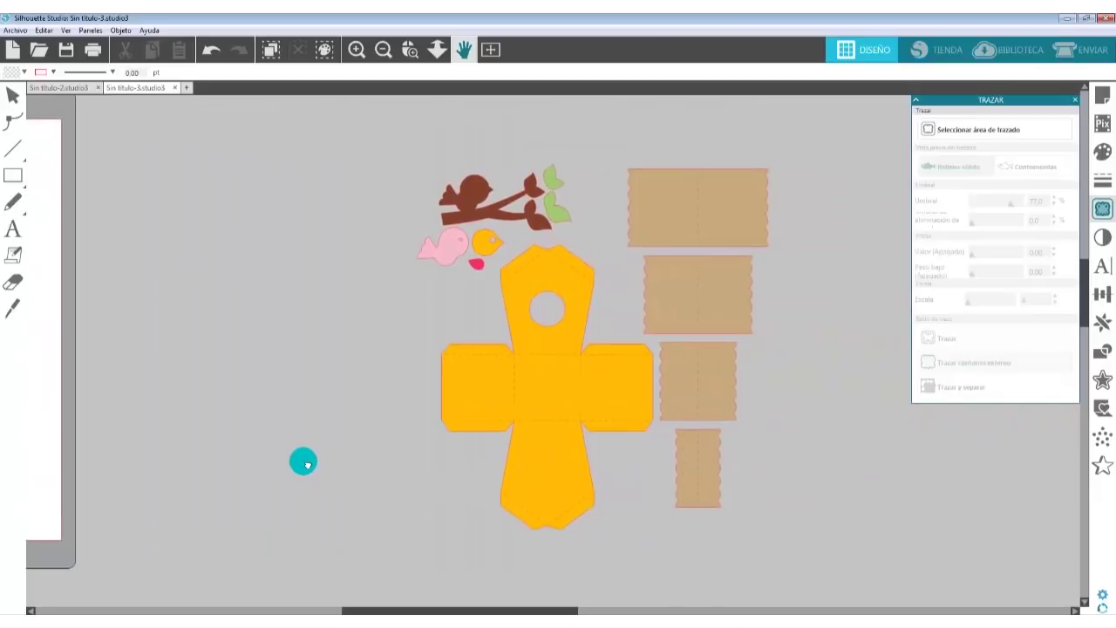
{"action": "left_click", "coordinate": [1103, 152]}
{"action": "left_click", "coordinate": [574, 278]}
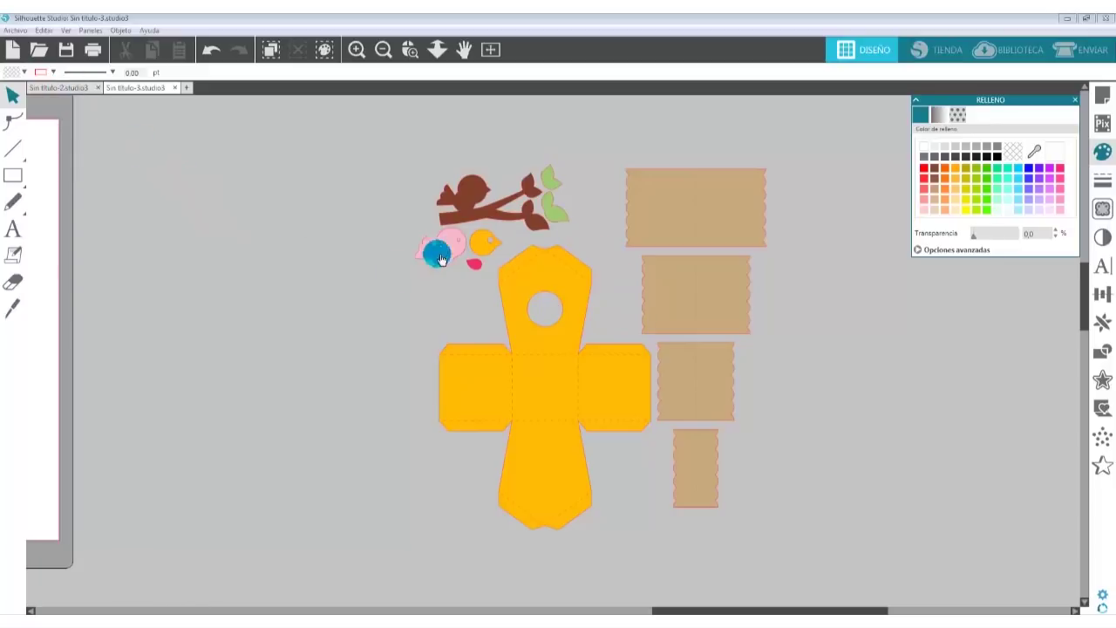
{"action": "left_click", "coordinate": [55, 89]}
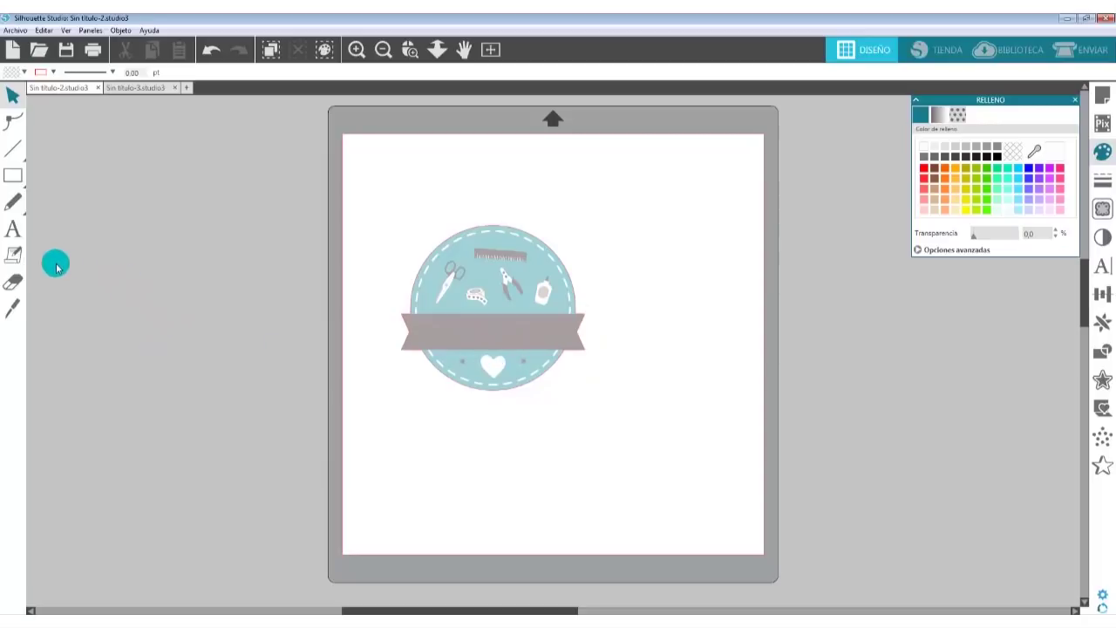
- Add the text "Hecho a mano" and shrink it to about 50.80 pt to fit over the badge's banner
{"action": "left_click", "coordinate": [13, 230]}
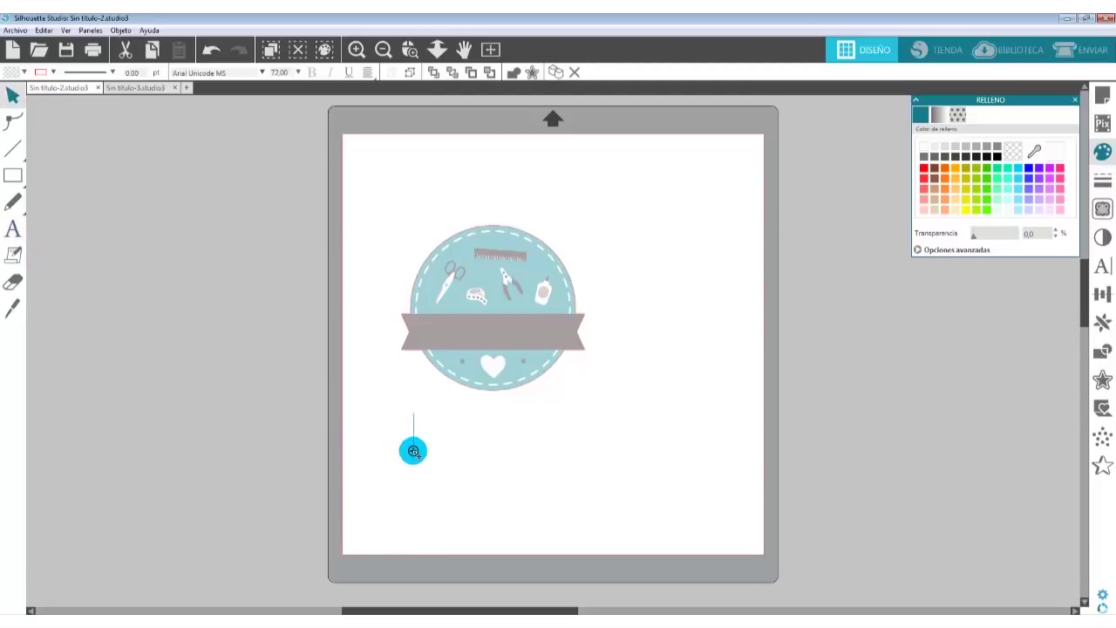
{"action": "left_click", "coordinate": [413, 451]}
{"action": "type", "text": "Hecho a mano"}
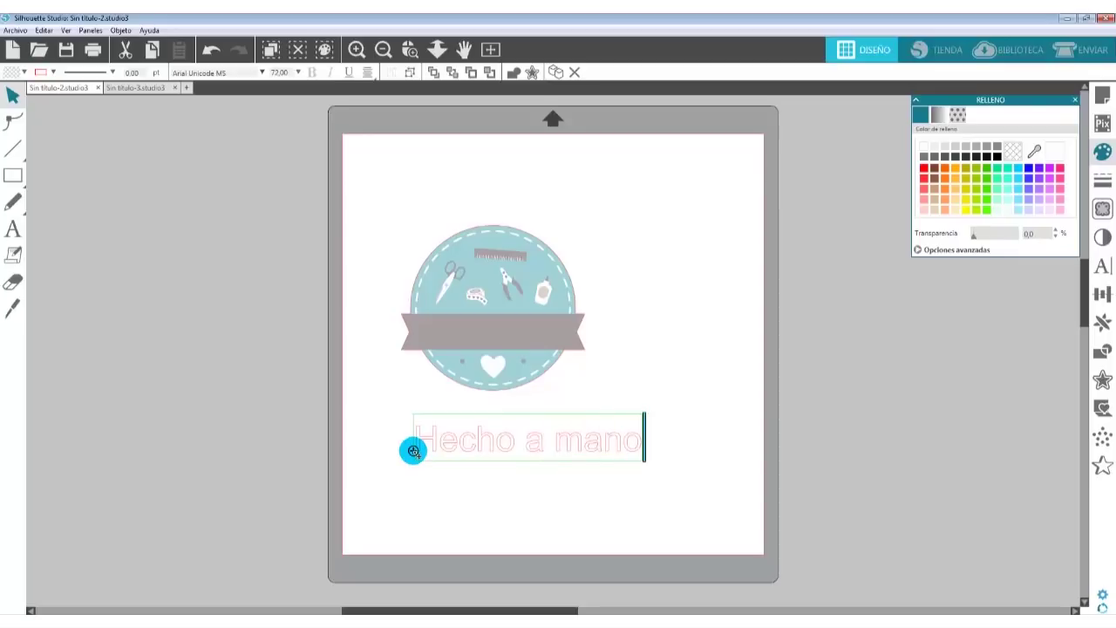
{"action": "left_click", "coordinate": [548, 417]}
{"action": "left_click", "coordinate": [590, 449]}
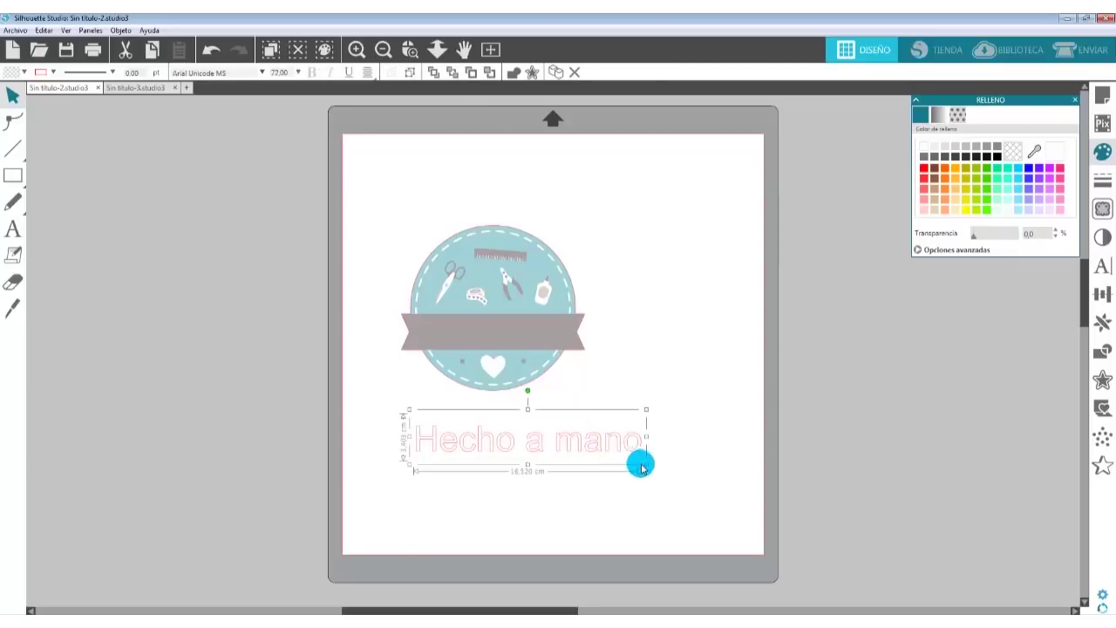
{"action": "left_click_drag", "start_coordinate": [649, 470], "coordinate": [561, 342]}
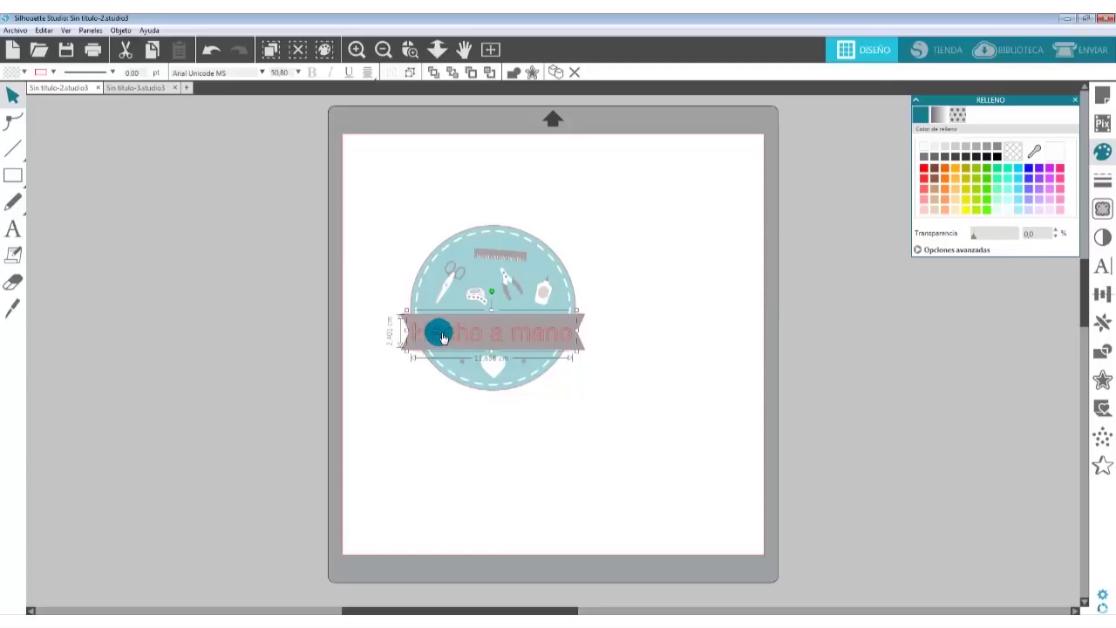
- Fill the "Hecho a mano" text with white and change its font to Watermelon Script Demo
{"action": "left_click", "coordinate": [925, 146]}
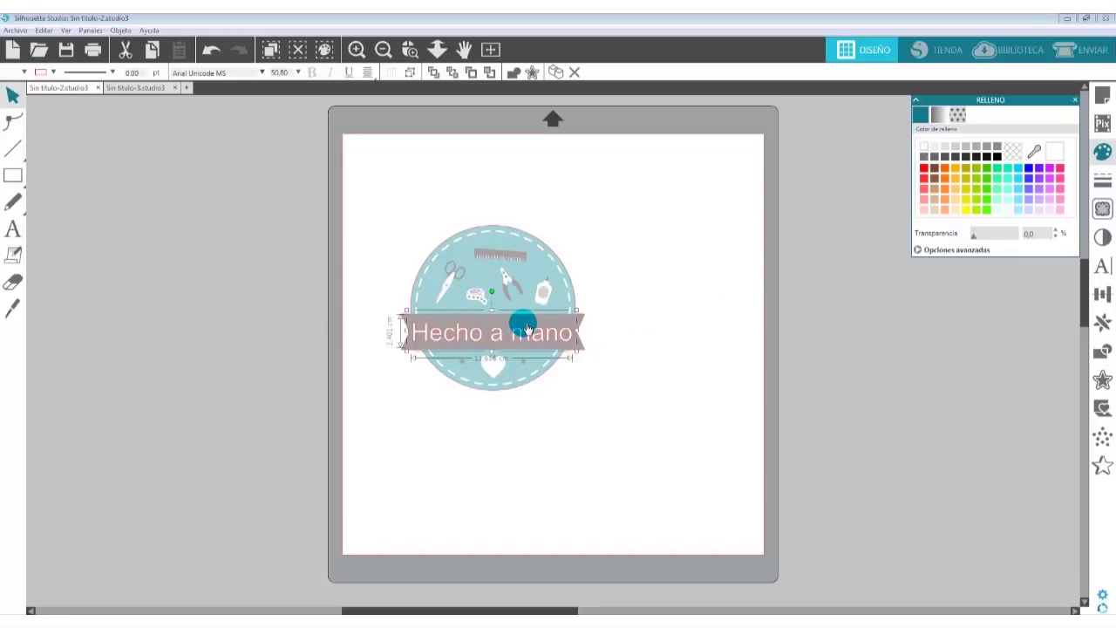
{"action": "left_click", "coordinate": [1103, 267]}
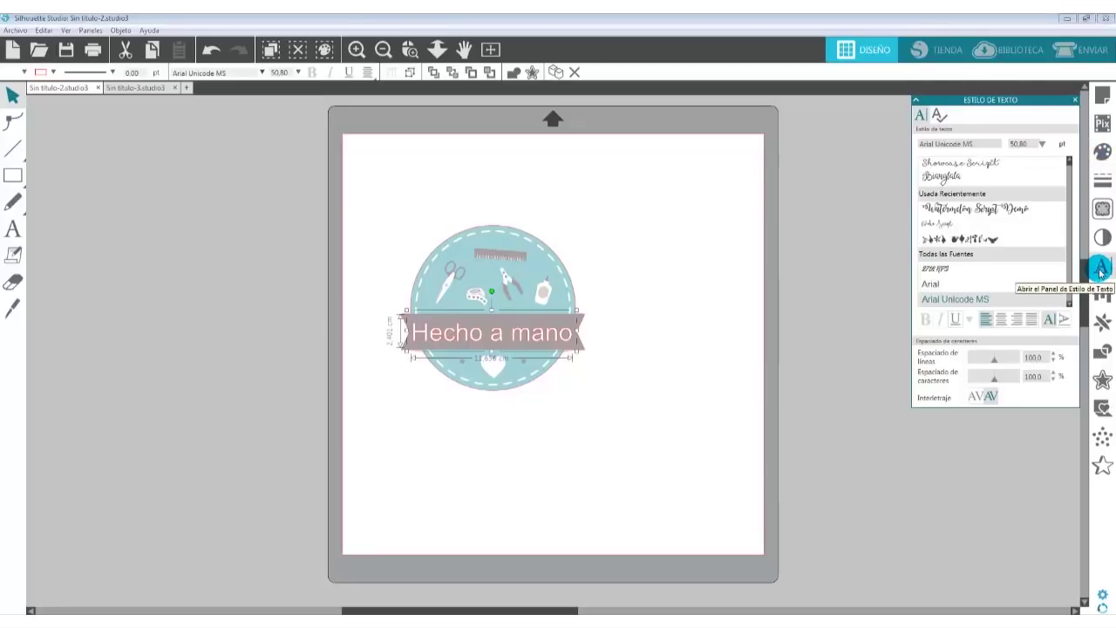
{"action": "left_click", "coordinate": [977, 207]}
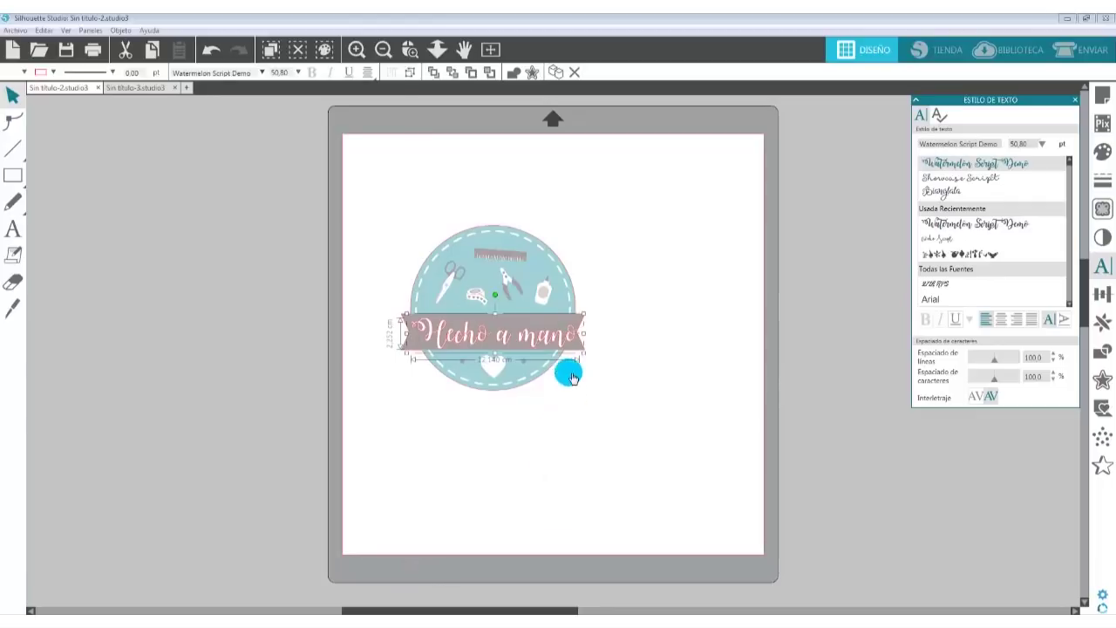
- Shrink the "Hecho a mano" text to about 48.23 pt and centre it on the badge's banner
{"action": "left_click", "coordinate": [355, 48]}
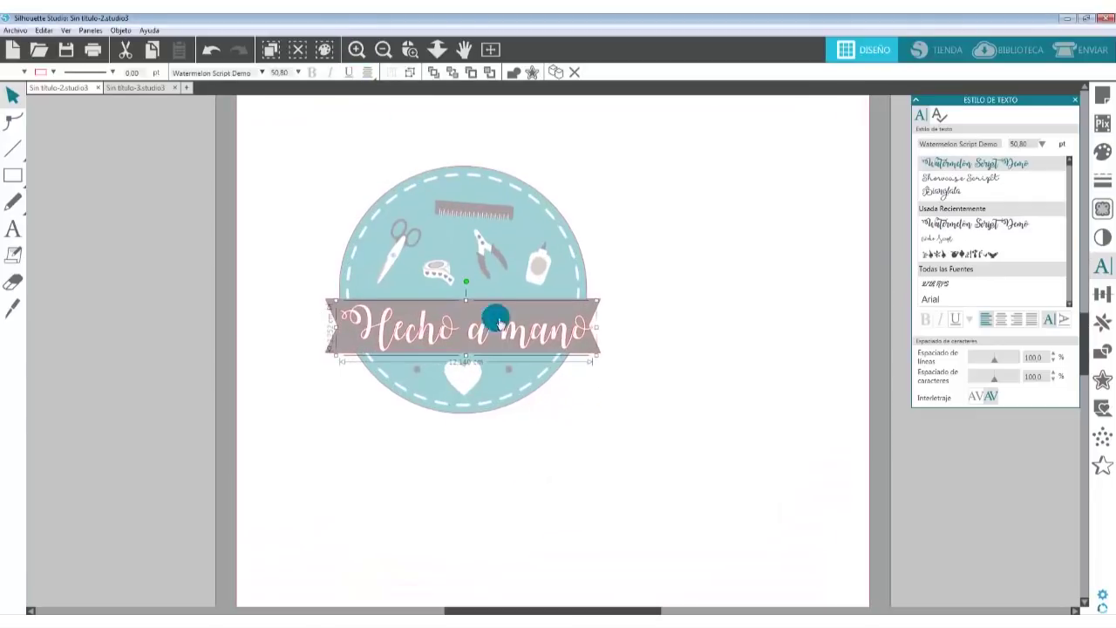
{"action": "left_click_drag", "start_coordinate": [598, 358], "coordinate": [584, 353]}
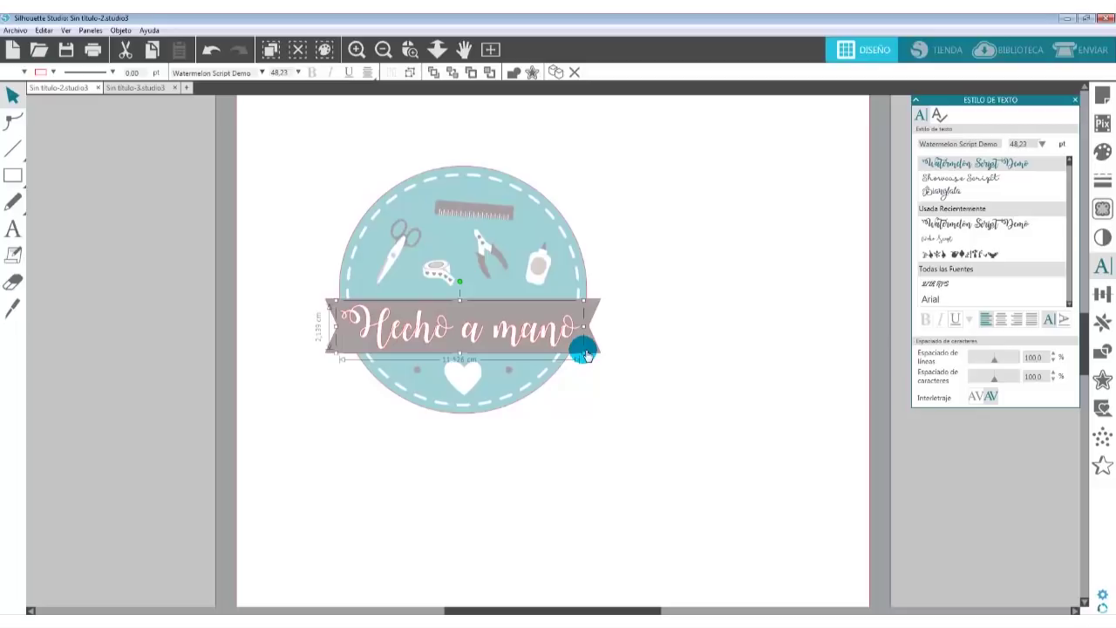
{"action": "left_click_drag", "start_coordinate": [586, 355], "coordinate": [586, 355]}
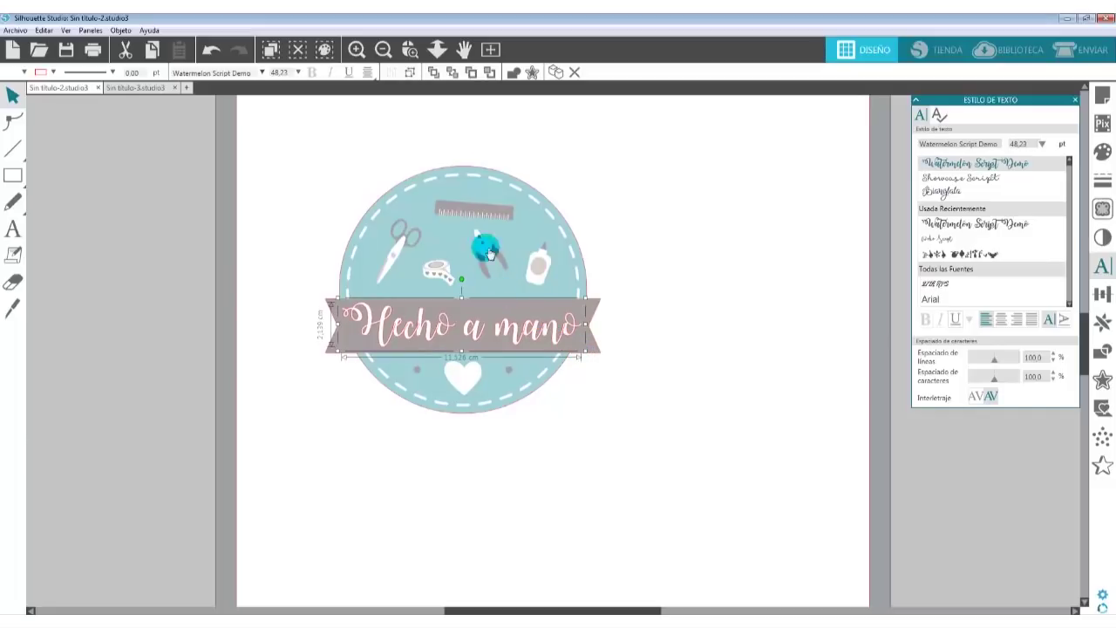
- Ungroup the "Hecho a mano" text and group its words as one object, keeping it in place on the banner
{"action": "left_click", "coordinate": [514, 73]}
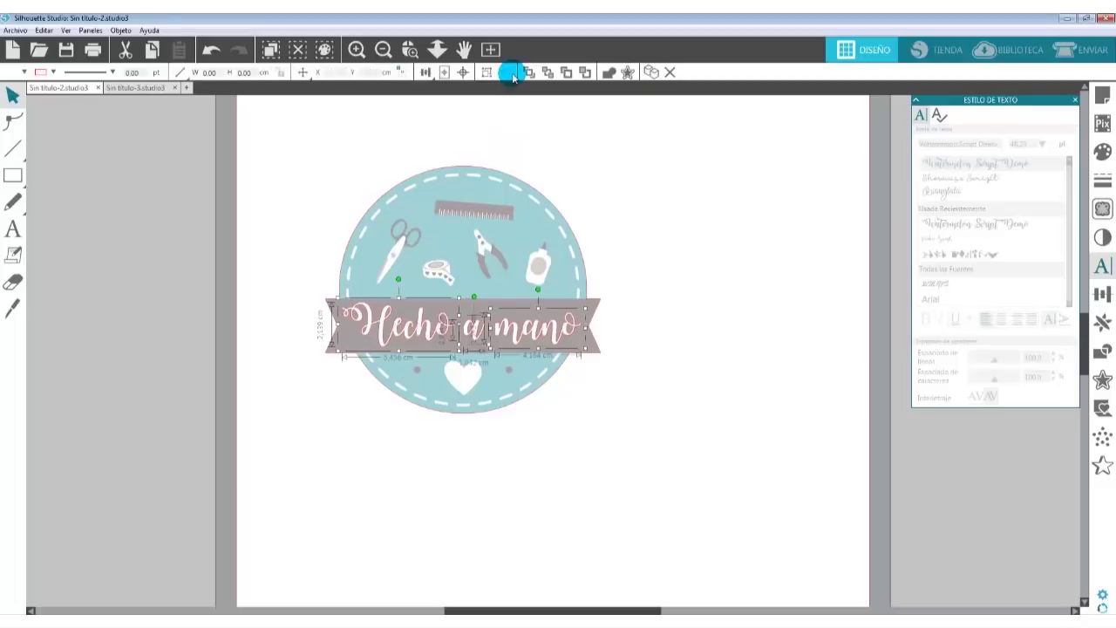
{"action": "right_click", "coordinate": [559, 345]}
{"action": "left_click", "coordinate": [586, 235]}
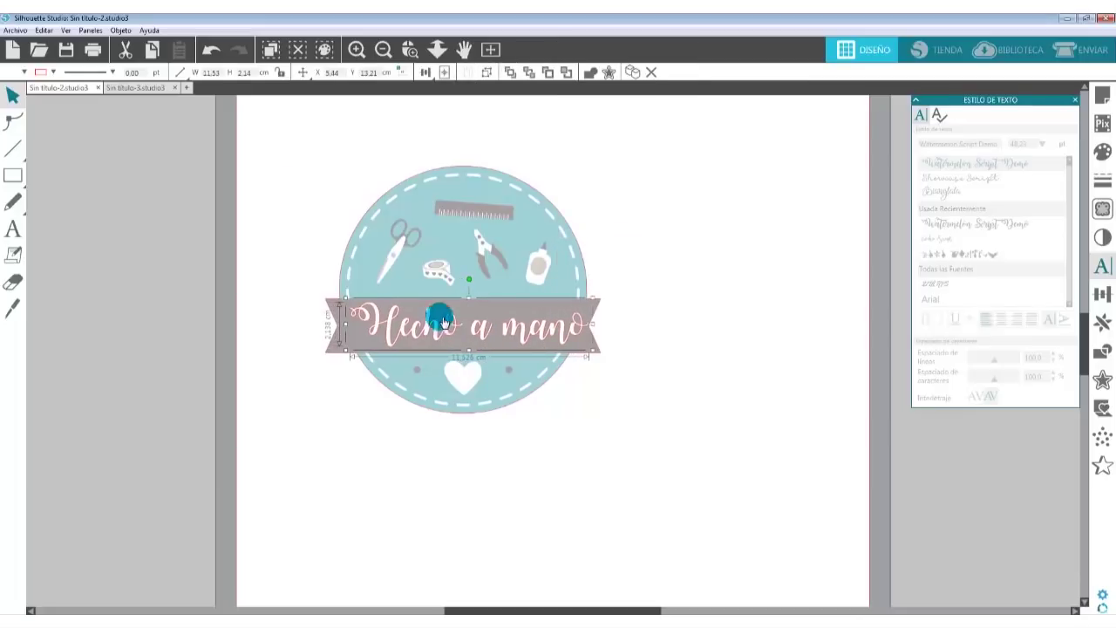
{"action": "left_click", "coordinate": [211, 51]}
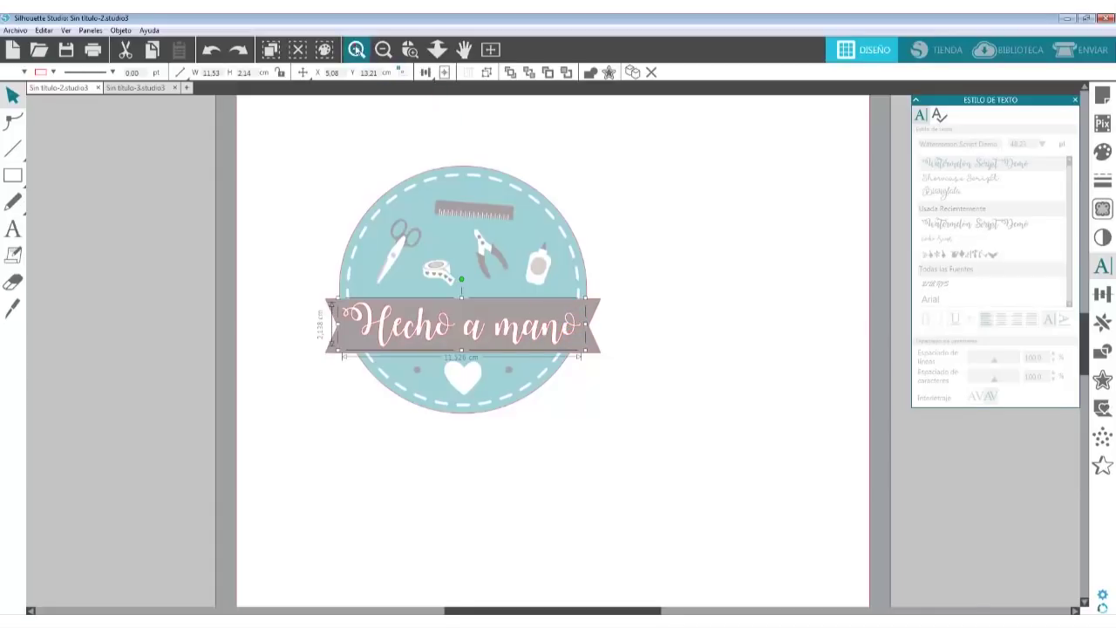
- Set the line colour of the "Hecho a mano" text to transparent and inspect its lettering up close
{"action": "left_click", "coordinate": [356, 49]}
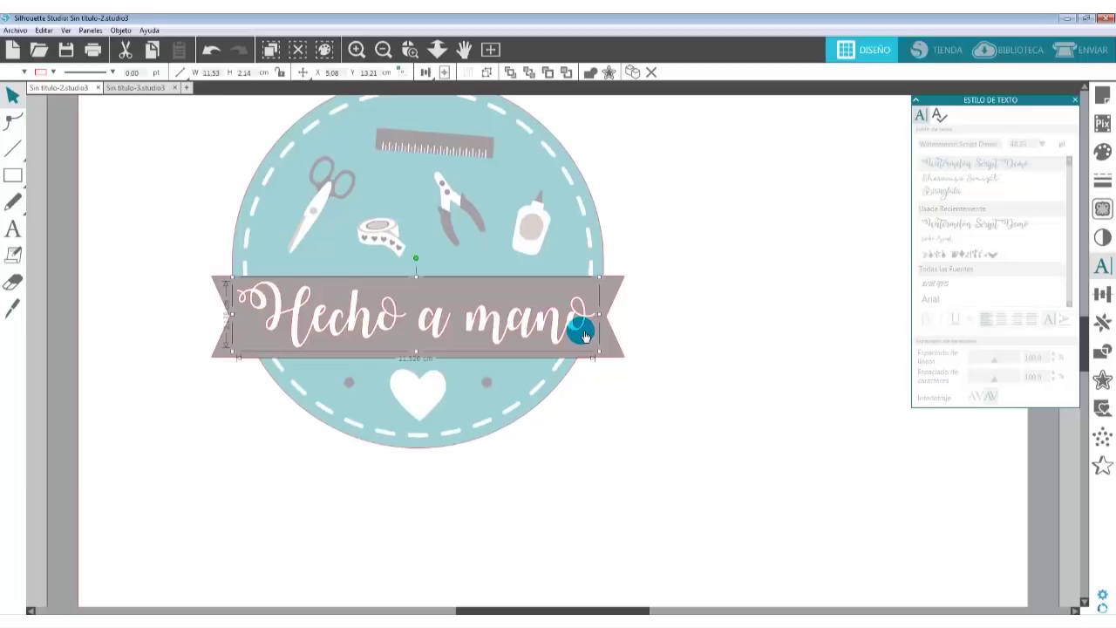
{"action": "left_click", "coordinate": [383, 50]}
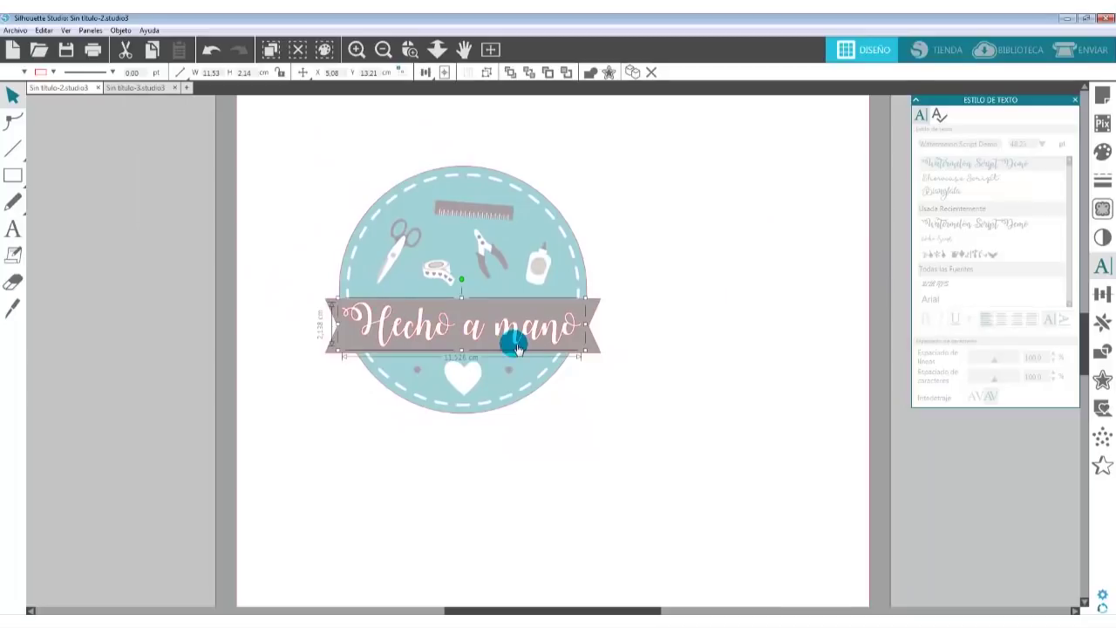
{"action": "left_click", "coordinate": [1104, 180]}
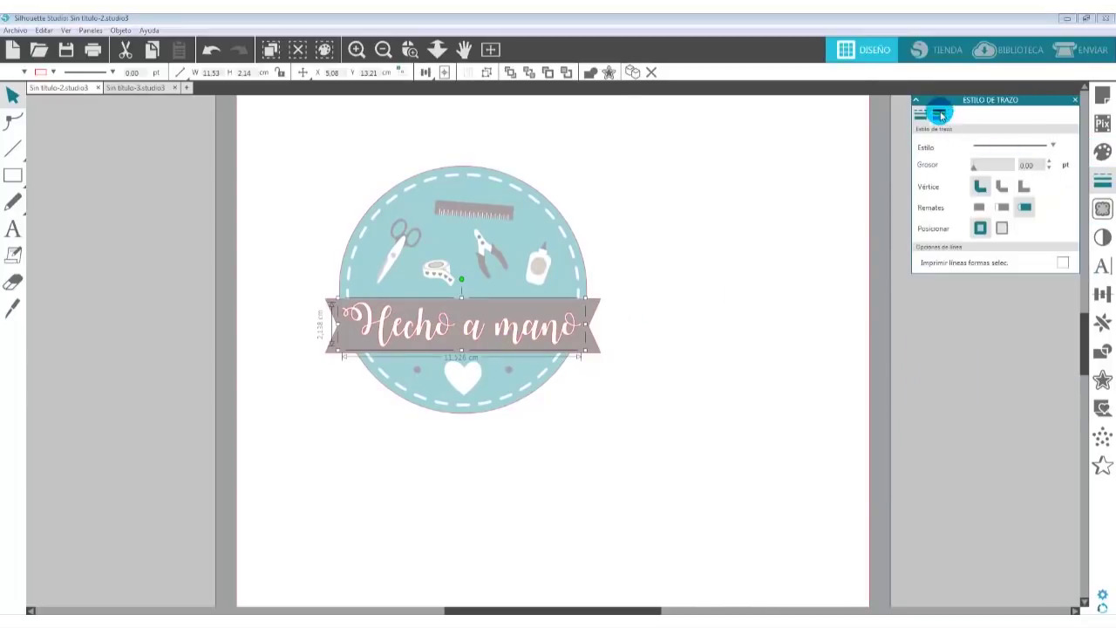
{"action": "left_click", "coordinate": [941, 114]}
{"action": "left_click", "coordinate": [1003, 155]}
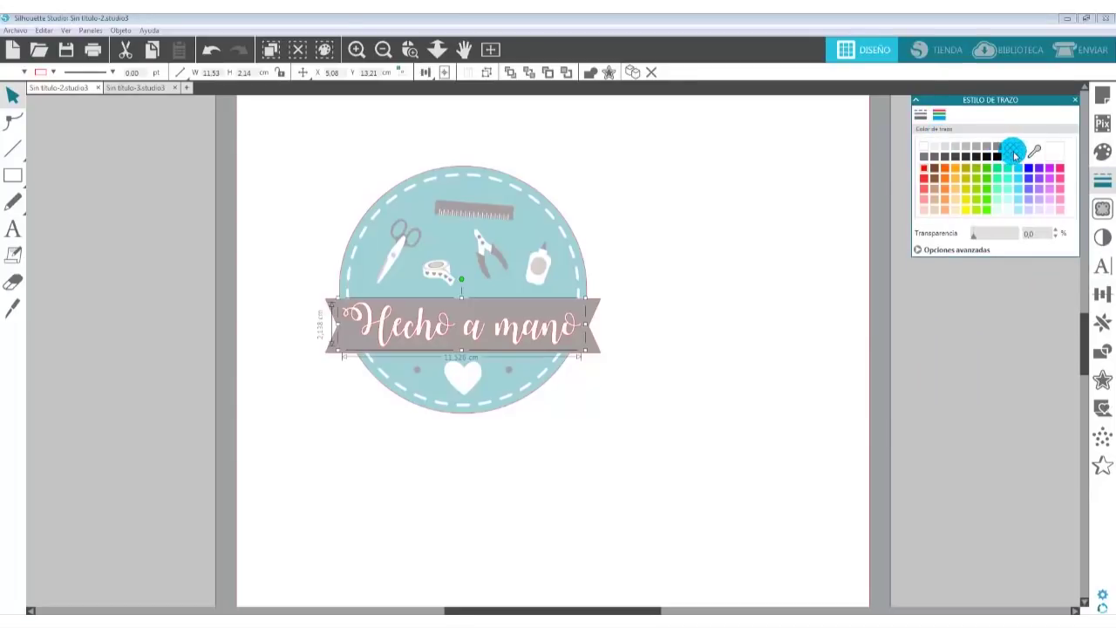
{"action": "left_click", "coordinate": [558, 468]}
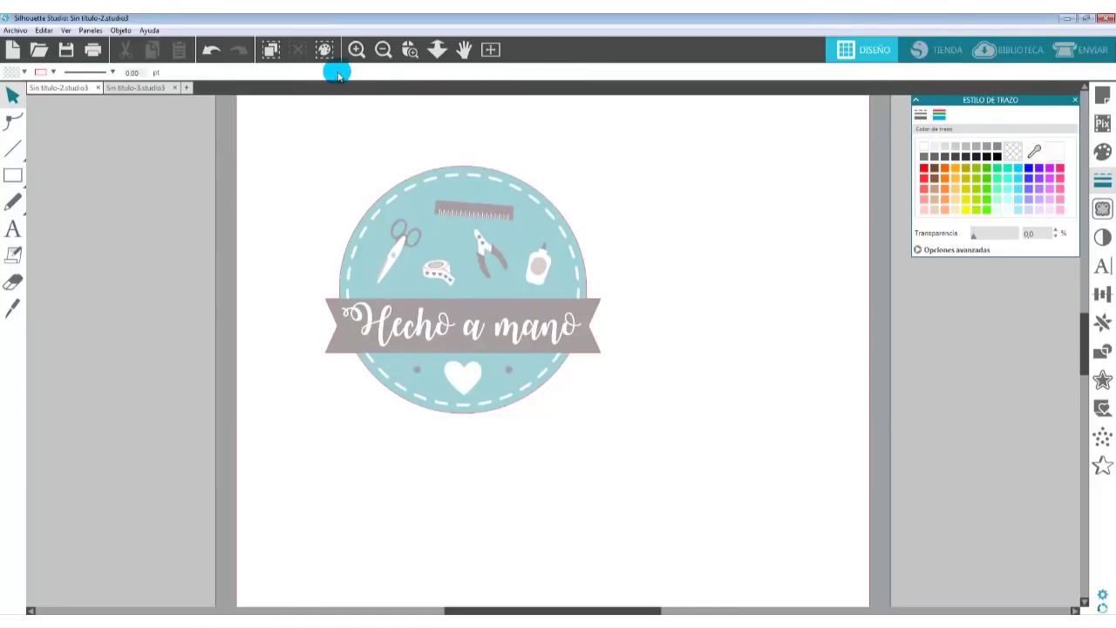
{"action": "left_click", "coordinate": [356, 50]}
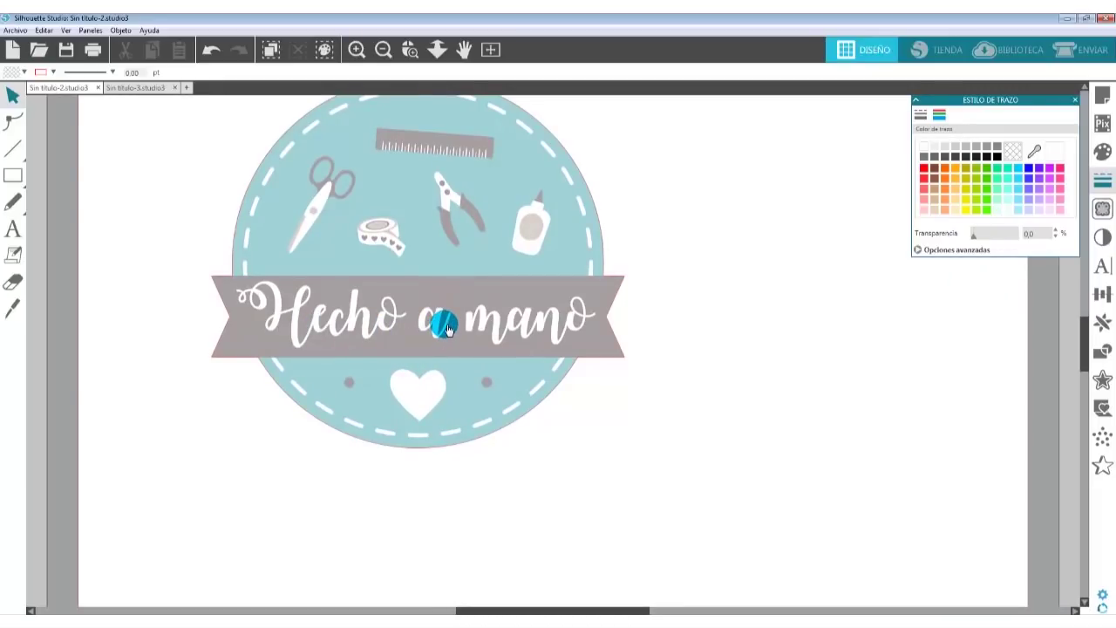
{"action": "left_click", "coordinate": [383, 50]}
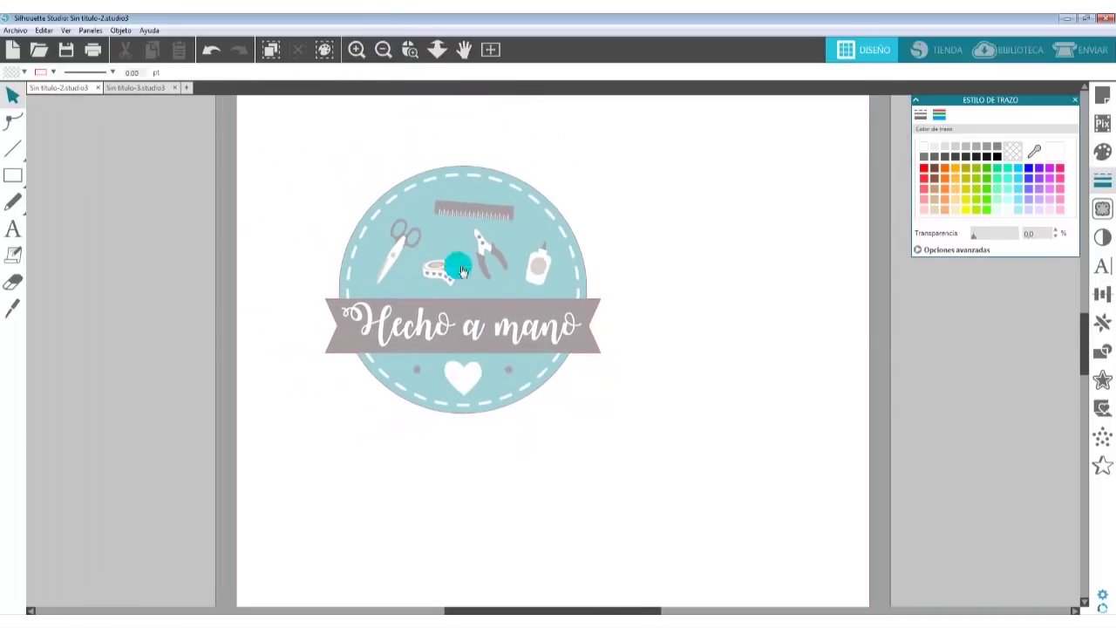
- Set the line colour of the "Hecho a mano" text to red
{"action": "left_click", "coordinate": [558, 332]}
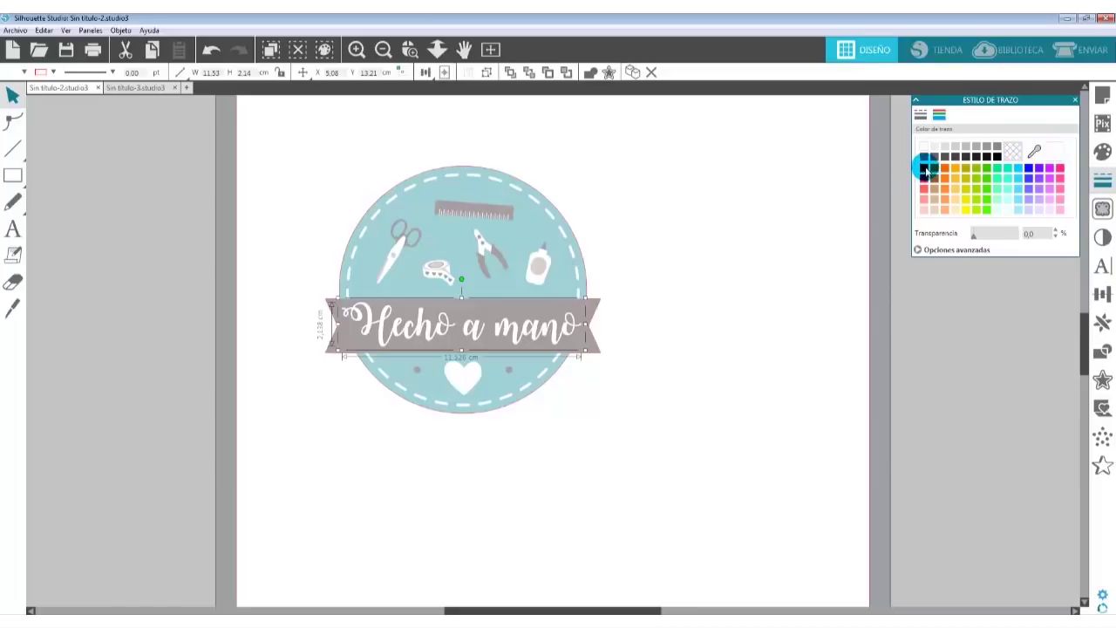
{"action": "left_click", "coordinate": [925, 169]}
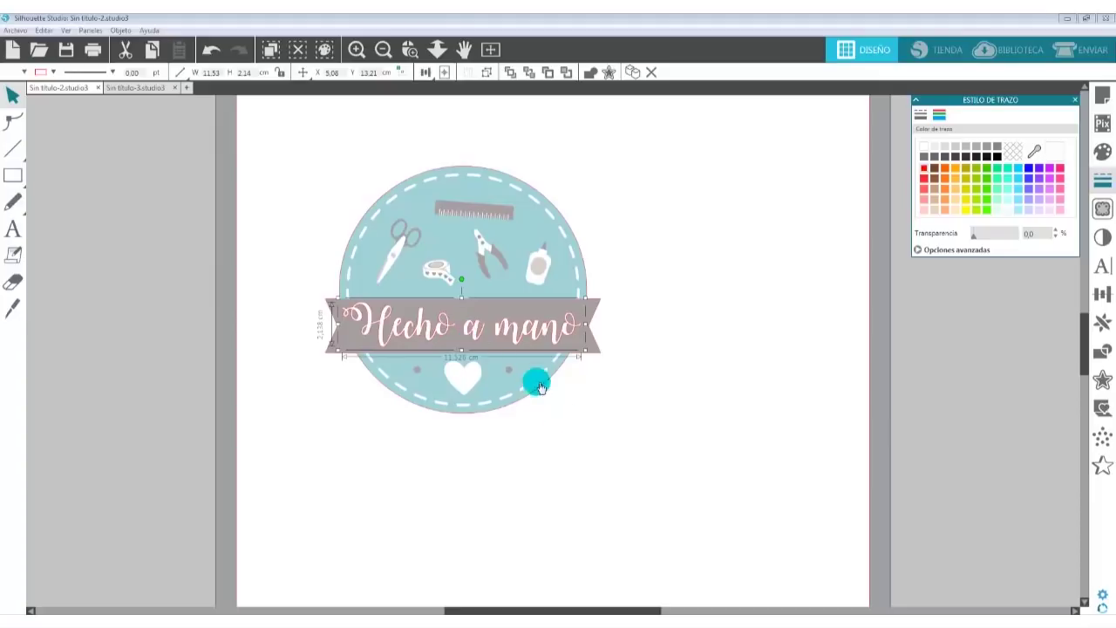
{"action": "left_click", "coordinate": [582, 423]}
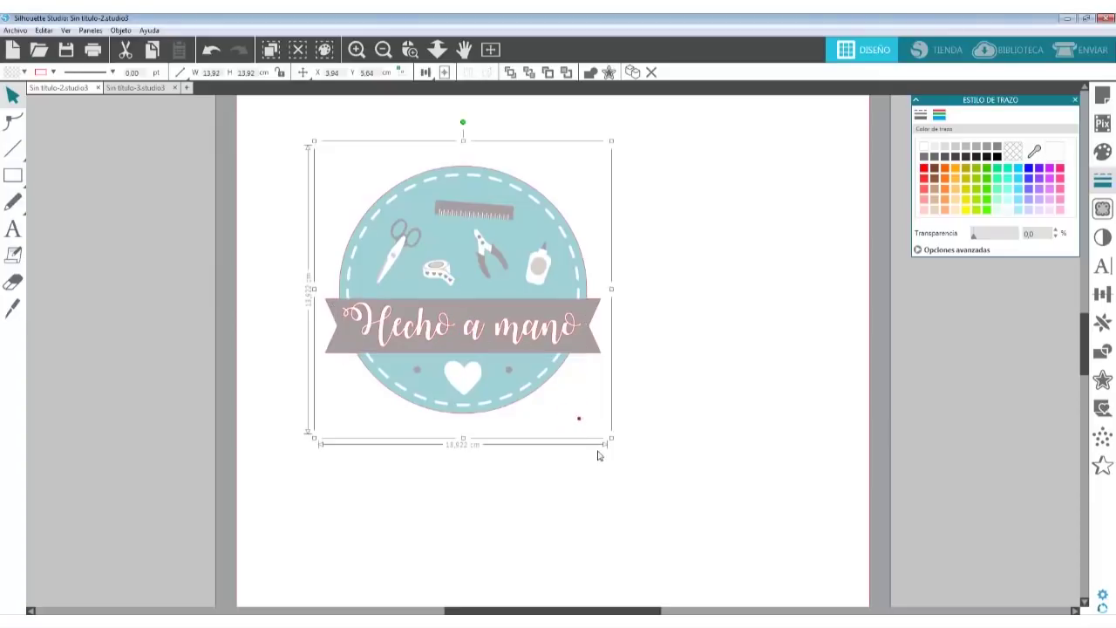
{"action": "left_click", "coordinate": [671, 462]}
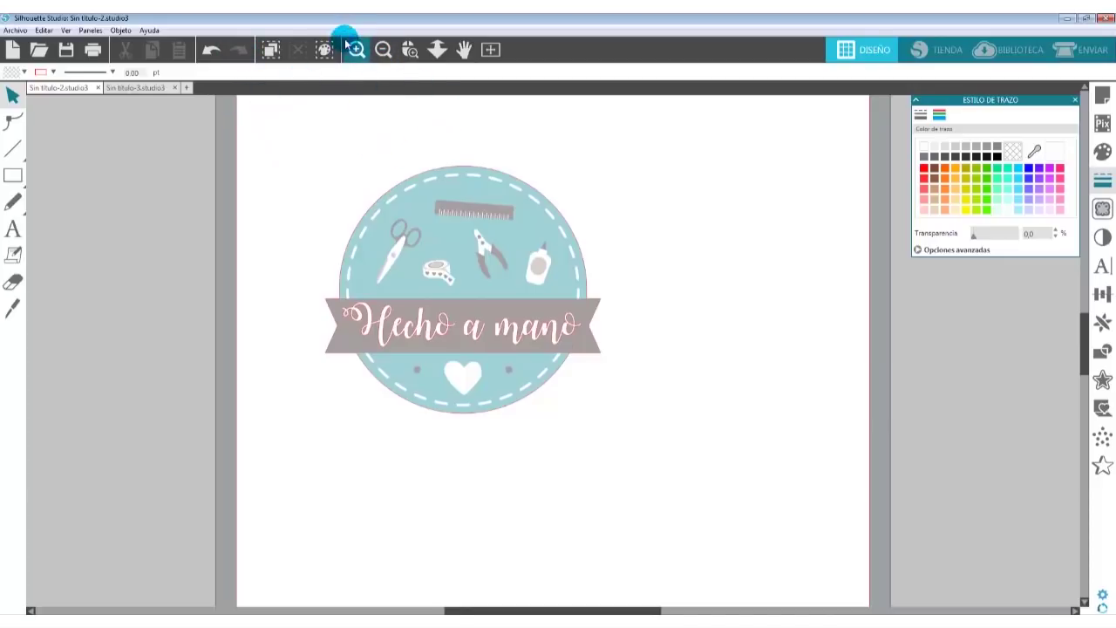
{"action": "left_click", "coordinate": [210, 52]}
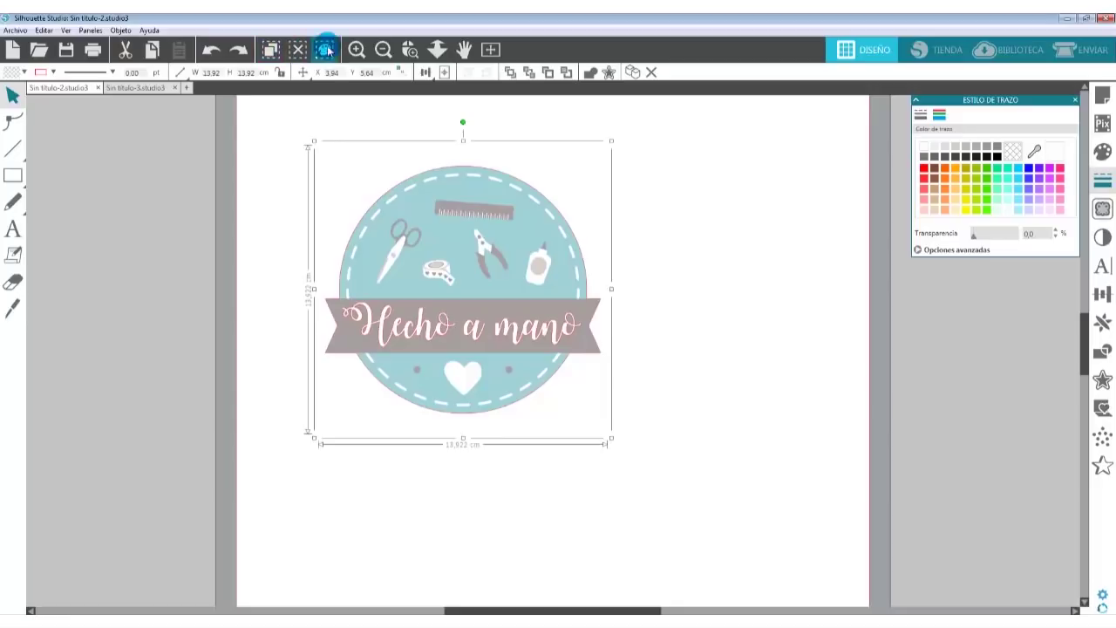
- Duplicate the complete badge with its contour and text into the page's lower-right area, and move the original towards the upper-left corner
{"action": "left_click", "coordinate": [382, 49]}
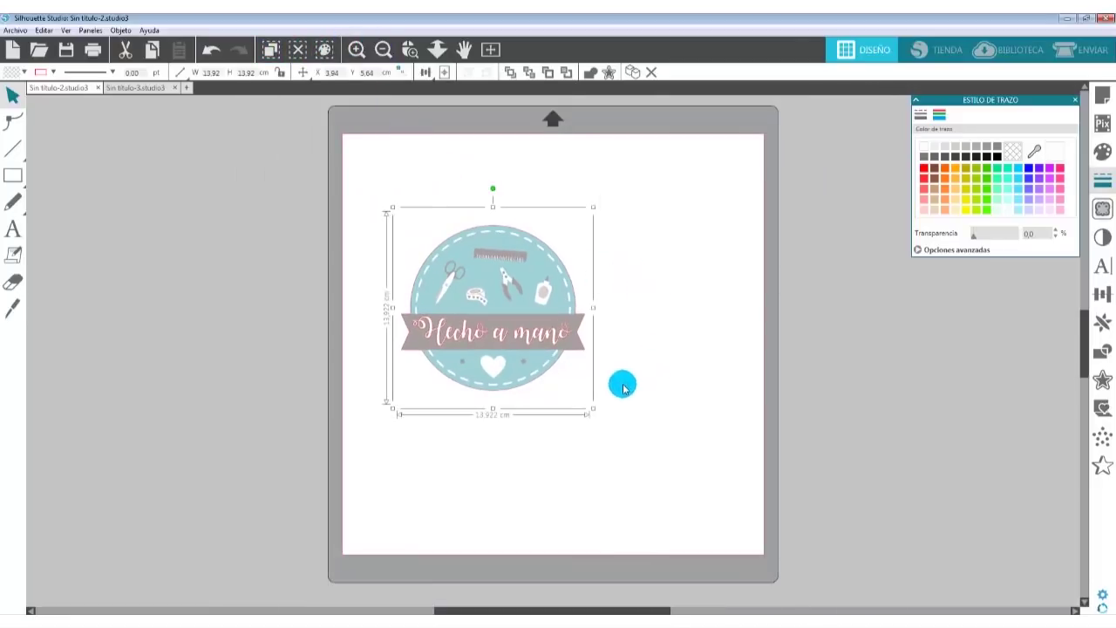
{"action": "left_click", "coordinate": [594, 416]}
{"action": "left_click_drag", "start_coordinate": [636, 489], "coordinate": [344, 165]}
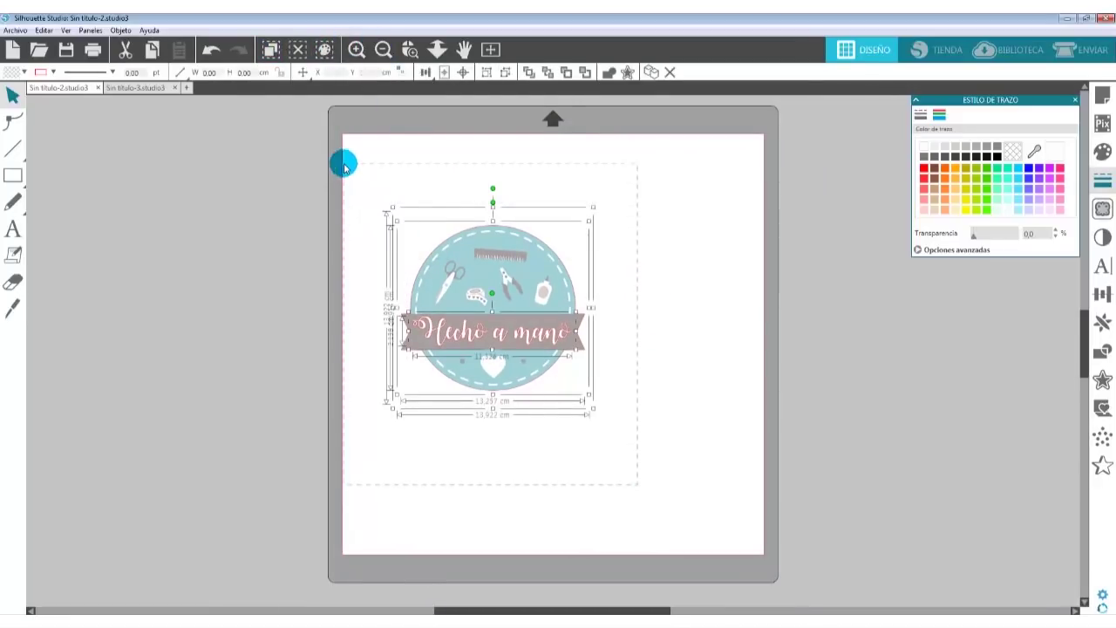
{"action": "left_click_drag", "start_coordinate": [460, 258], "coordinate": [598, 387]}
{"action": "left_click_drag", "start_coordinate": [597, 210], "coordinate": [381, 404]}
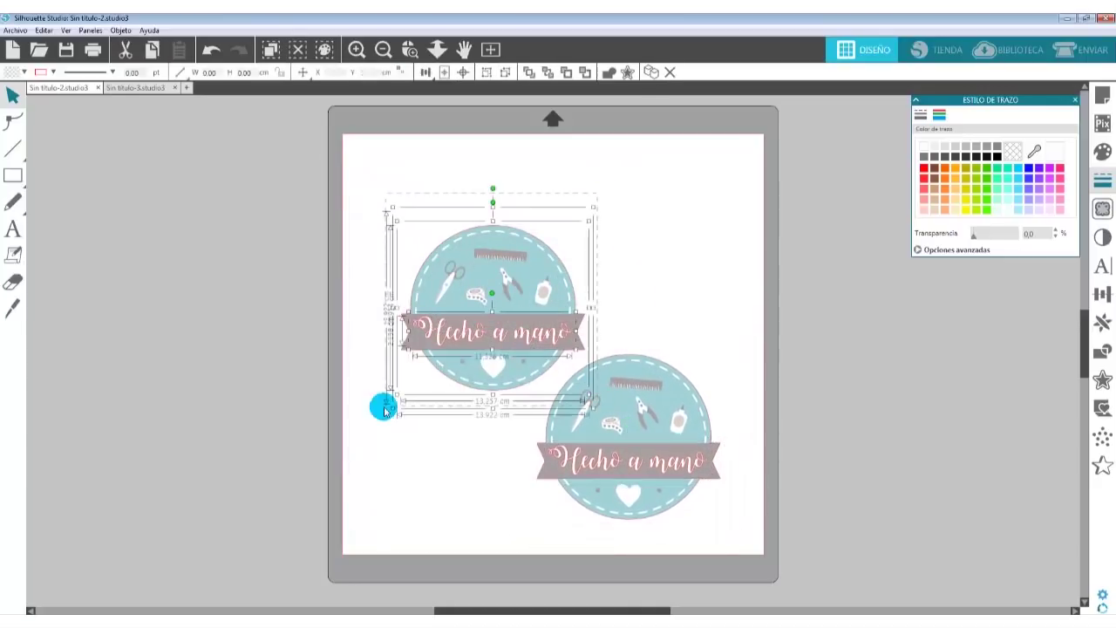
{"action": "left_click_drag", "start_coordinate": [450, 348], "coordinate": [439, 293]}
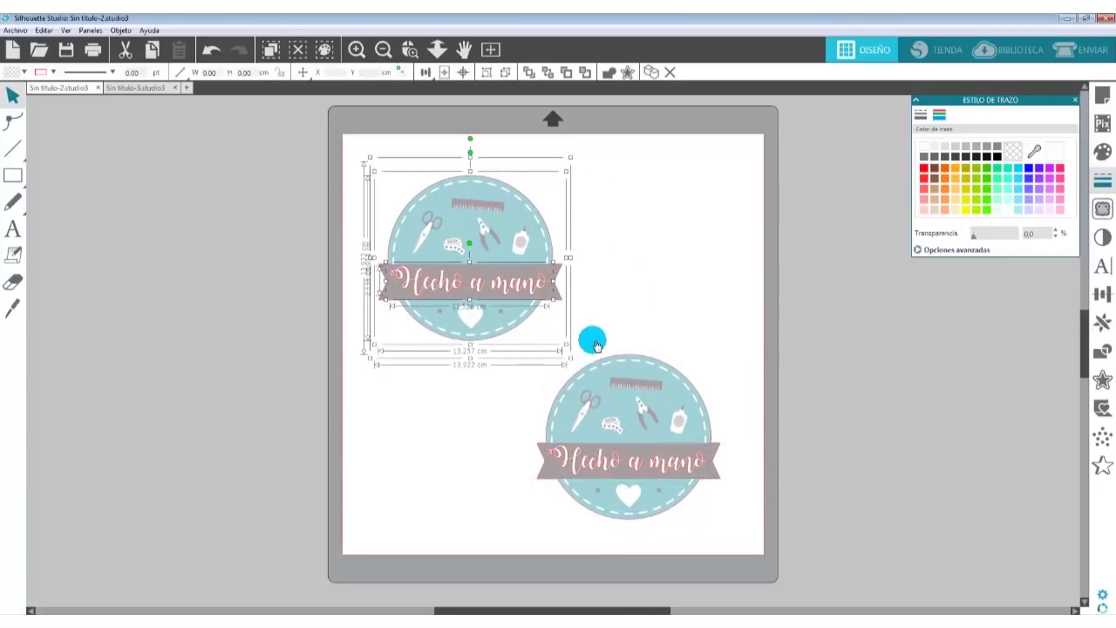
- Try a 0.200 cm offset on the image of the lower badge copy and cancel it
{"action": "left_click", "coordinate": [357, 50]}
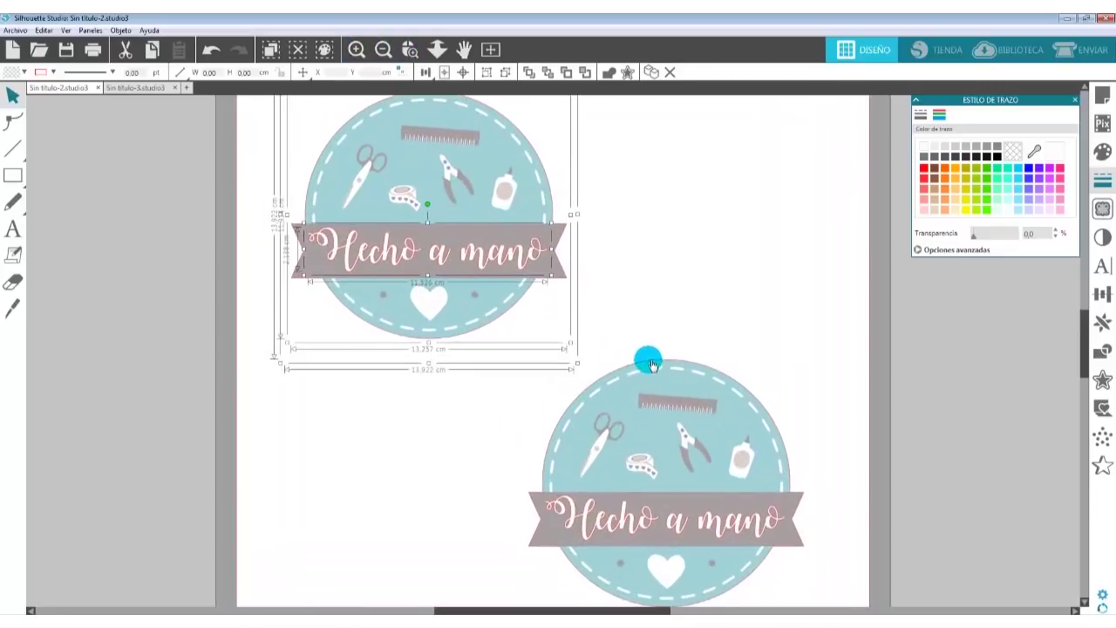
{"action": "scroll", "coordinate": [652, 365], "scroll_direction": "down", "scroll_amount": 2}
{"action": "left_click", "coordinate": [563, 393]}
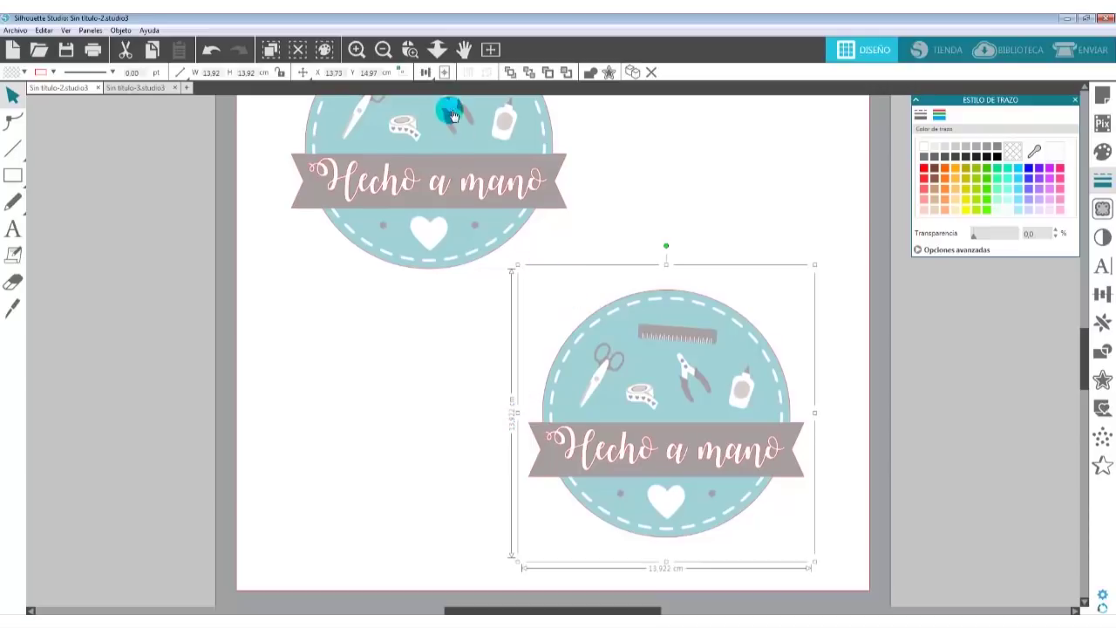
{"action": "left_click", "coordinate": [357, 50]}
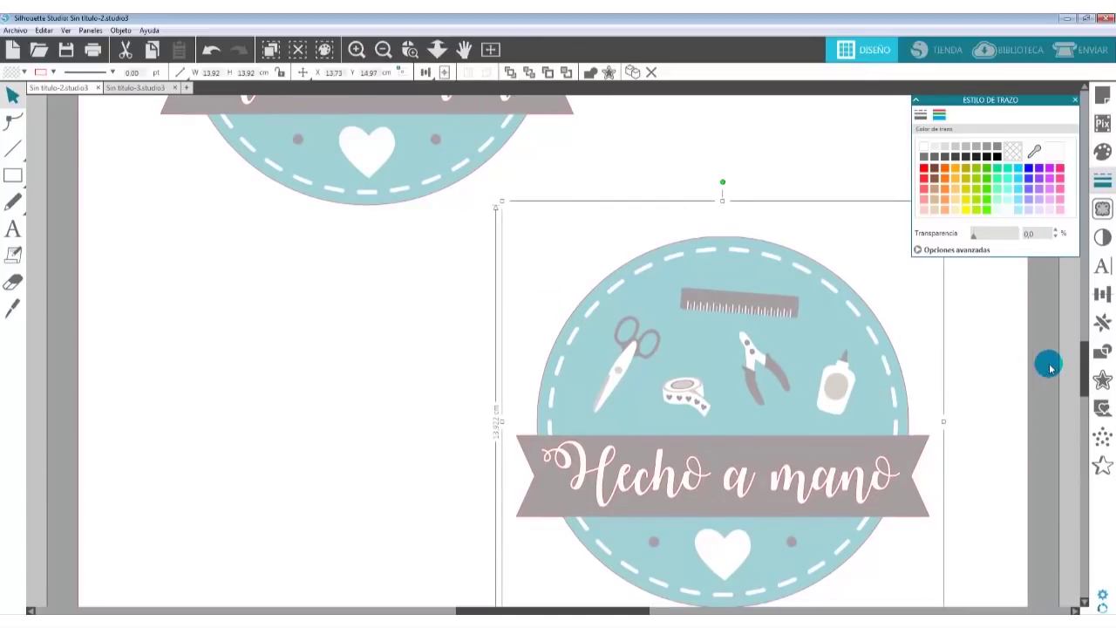
{"action": "left_click", "coordinate": [1103, 378]}
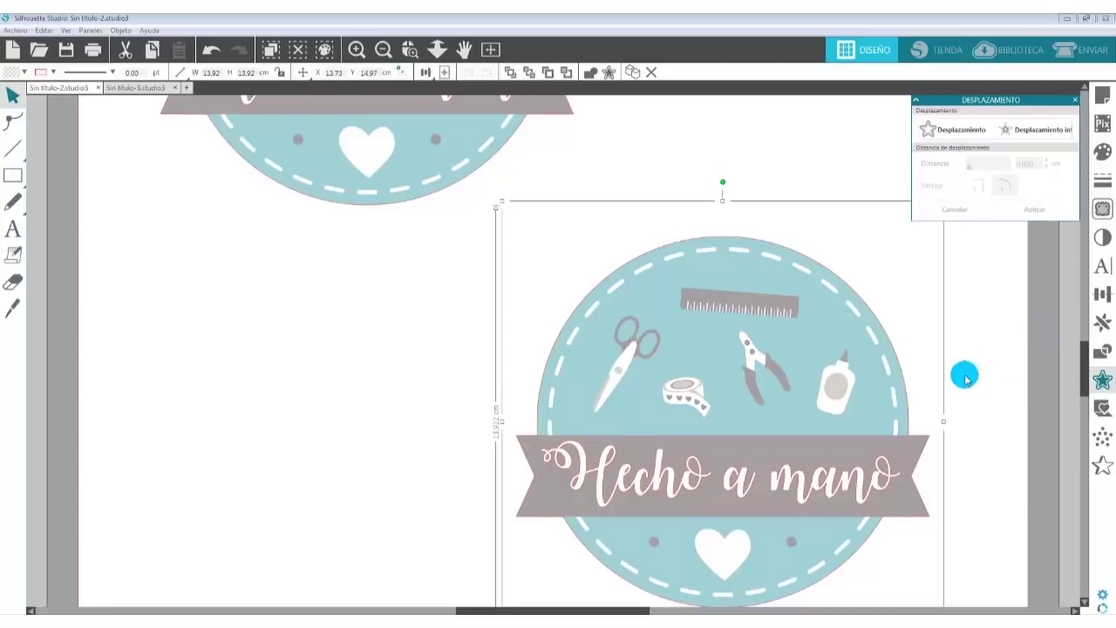
{"action": "left_click", "coordinate": [1064, 350]}
{"action": "left_click", "coordinate": [860, 351]}
{"action": "left_click", "coordinate": [928, 130]}
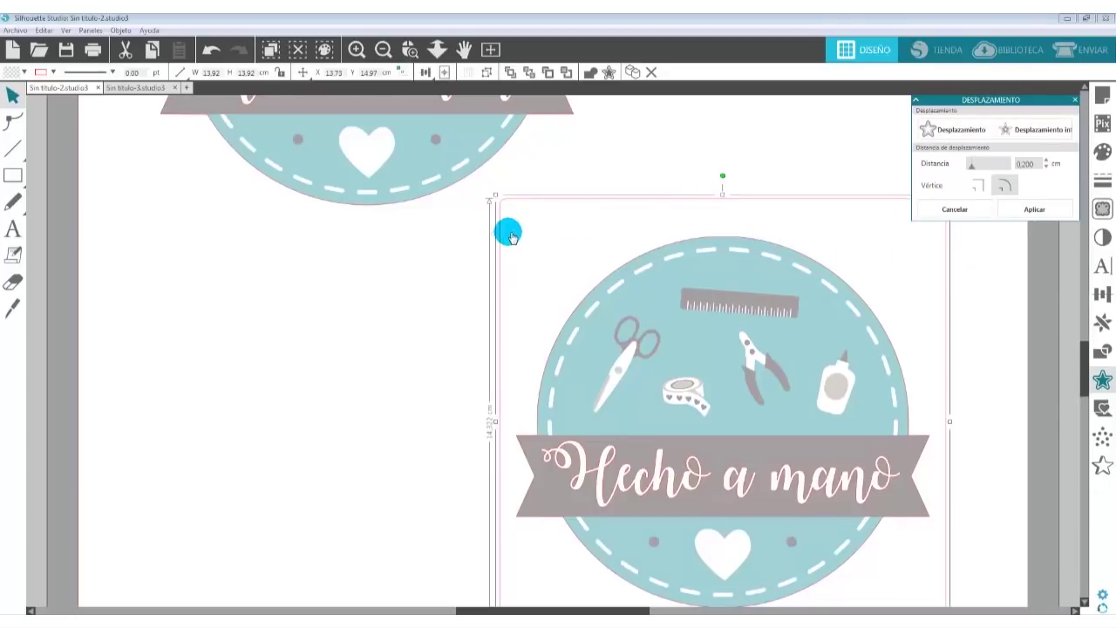
{"action": "left_click", "coordinate": [965, 211]}
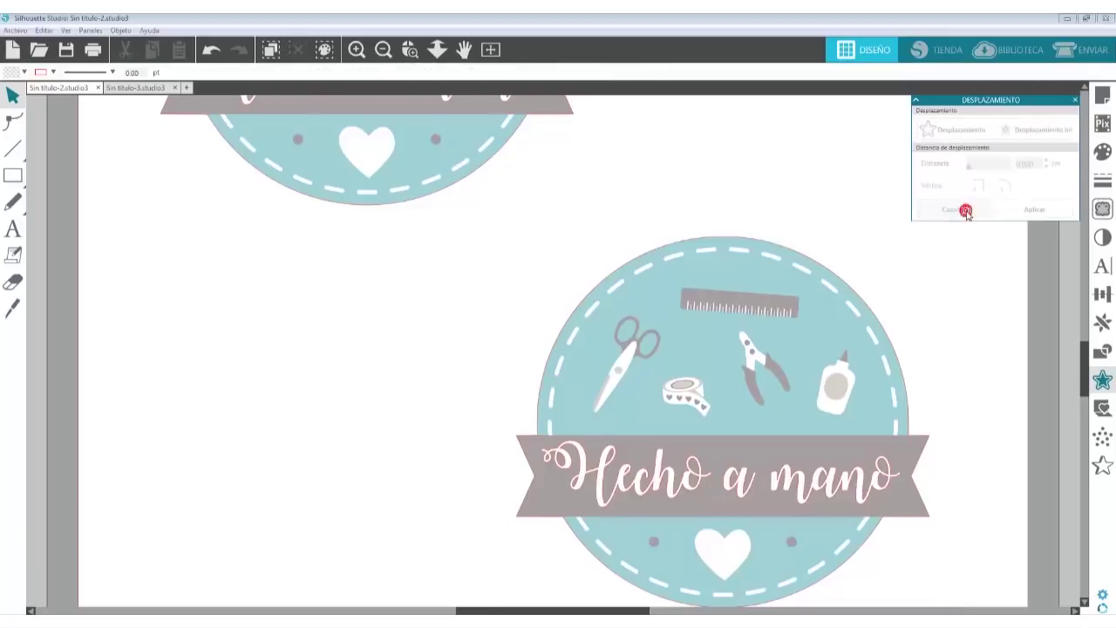
- Offset the traced contour of the lower badge copy outwards by about 0.3 cm with rounded corners
{"action": "left_click", "coordinate": [595, 295]}
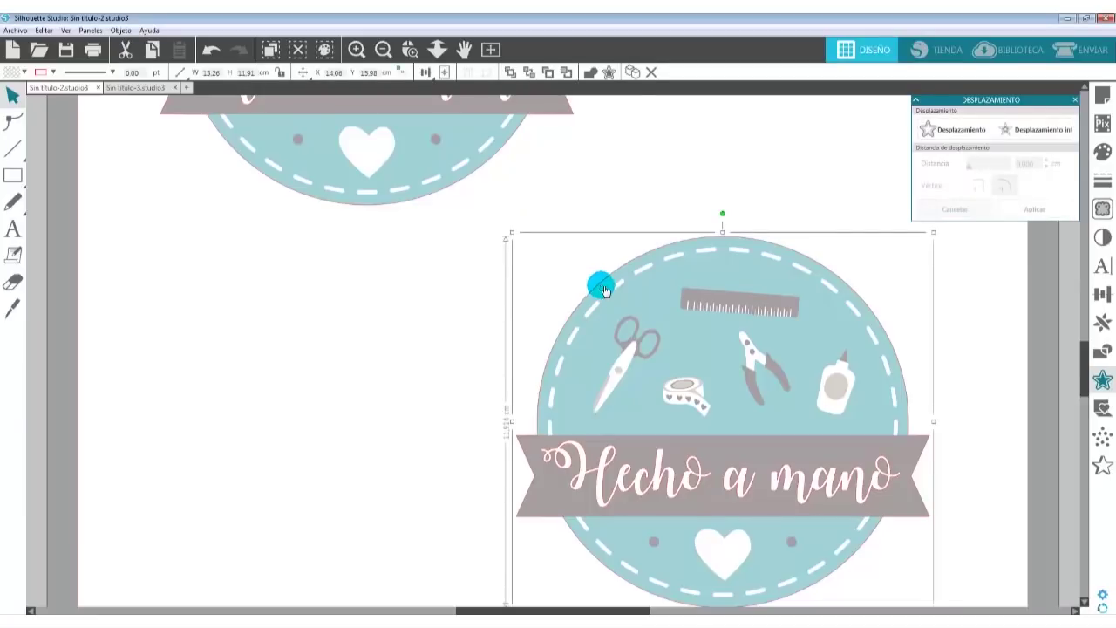
{"action": "left_click", "coordinate": [972, 136]}
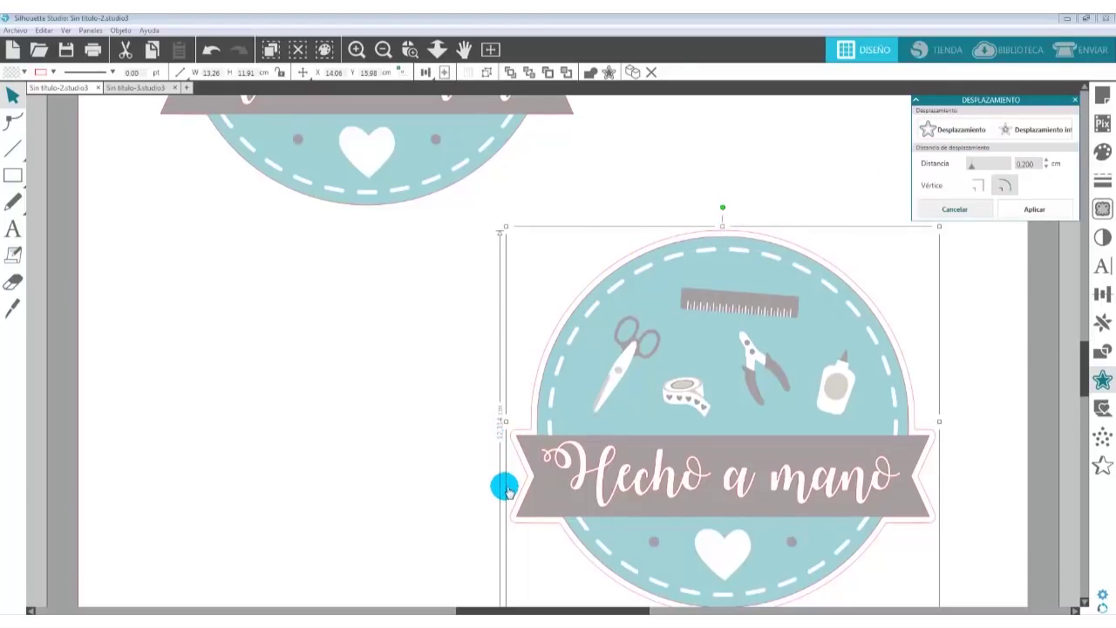
{"action": "left_click", "coordinate": [1047, 162]}
{"action": "left_click", "coordinate": [1047, 162]}
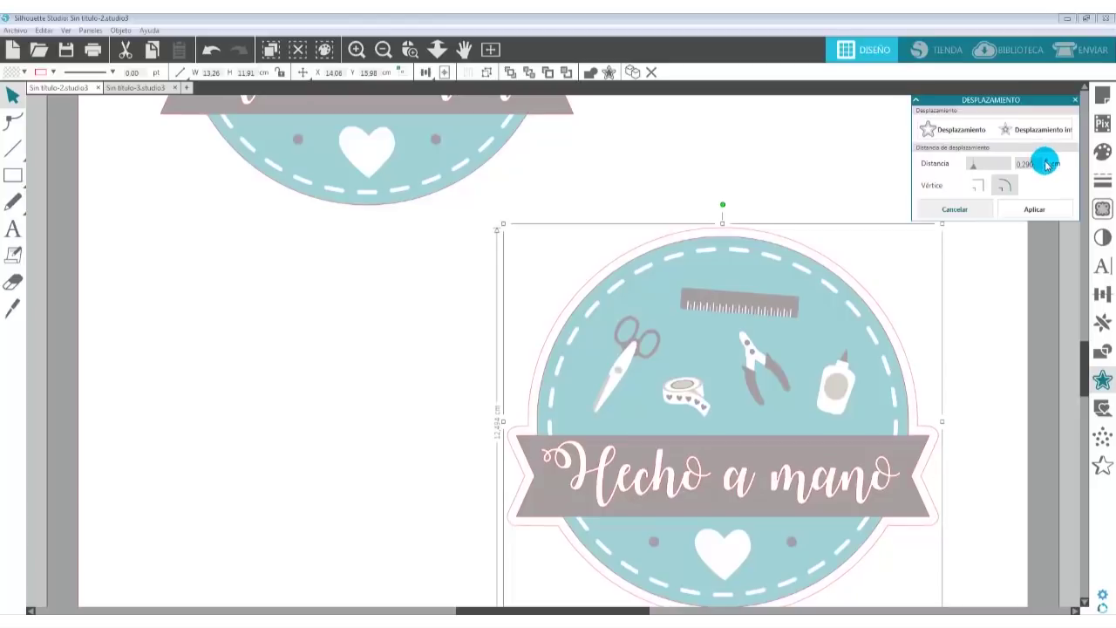
{"action": "left_click", "coordinate": [1047, 210]}
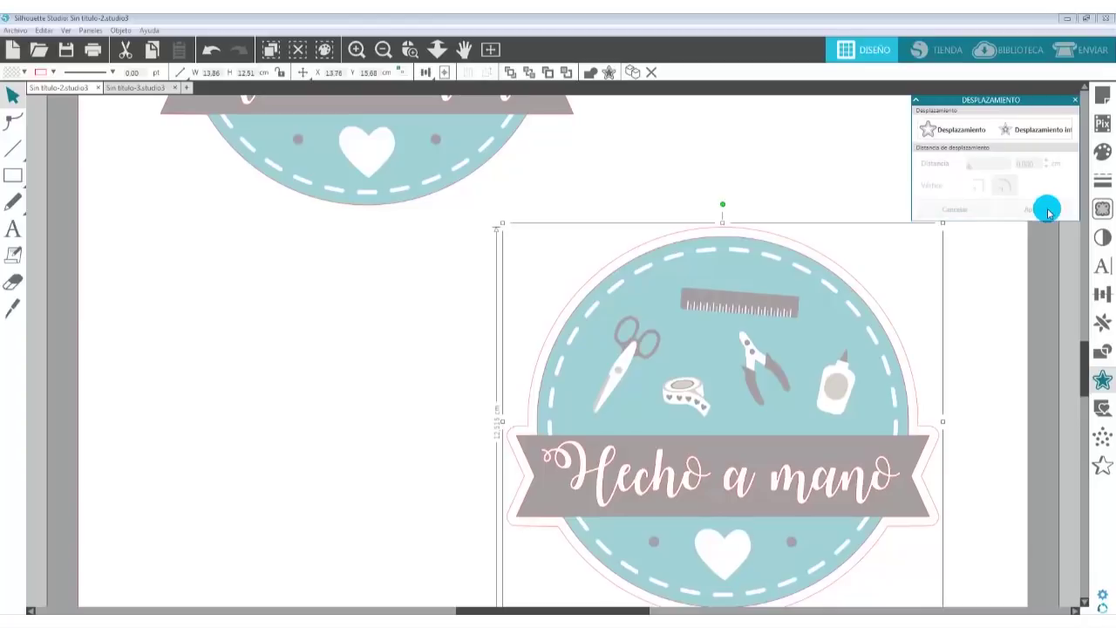
- Open the send view and examine the cut lines of the badge copy with the offset up close
{"action": "left_click", "coordinate": [383, 50]}
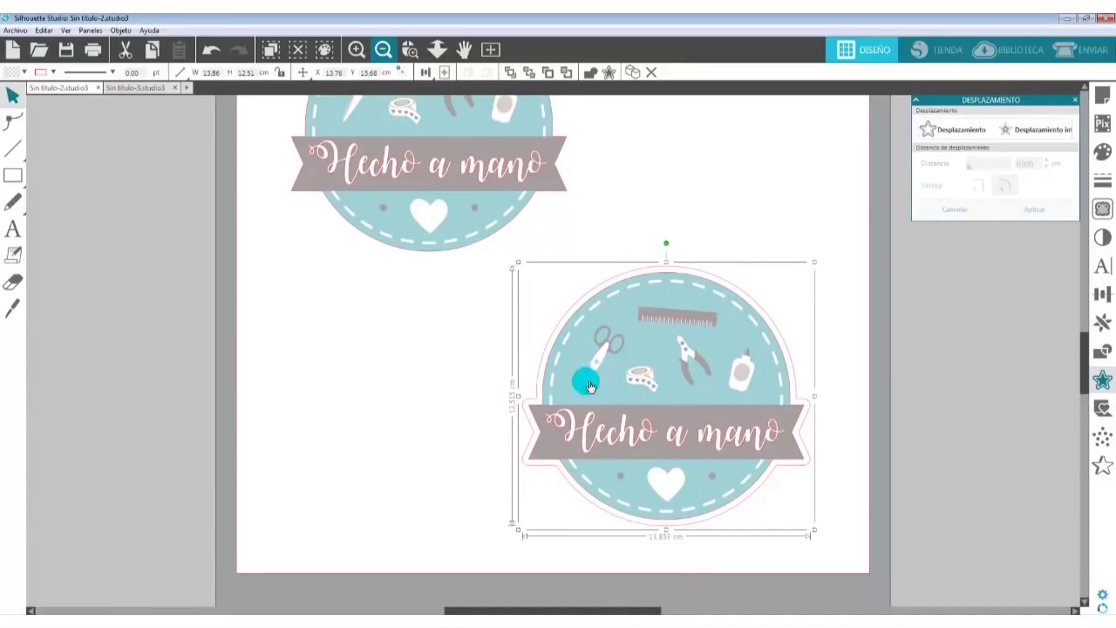
{"action": "left_click", "coordinate": [1095, 54]}
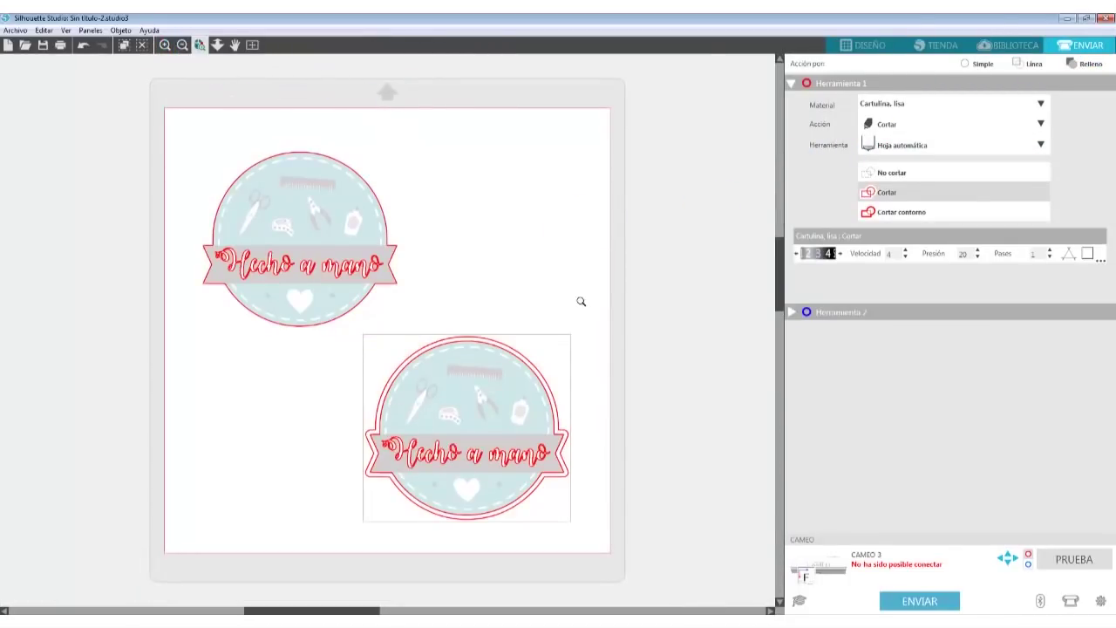
{"action": "left_click_drag", "start_coordinate": [344, 540], "coordinate": [345, 539]}
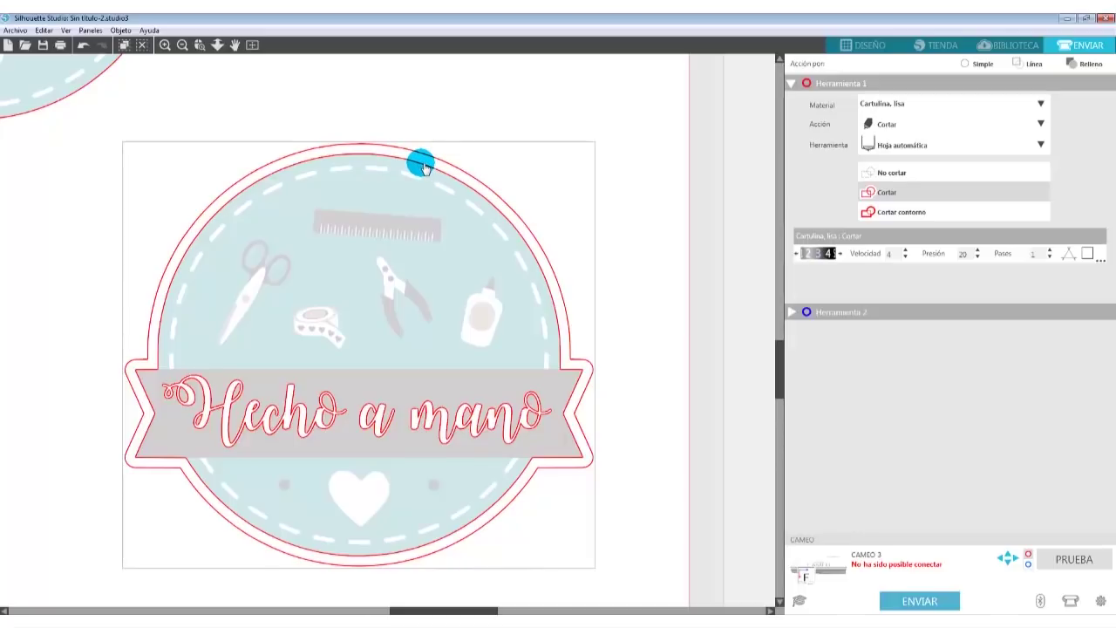
- Set the inner contour of the lower badge copy to no cut, return to the design view and delete that contour
{"action": "left_click", "coordinate": [423, 169]}
{"action": "left_click", "coordinate": [423, 168]}
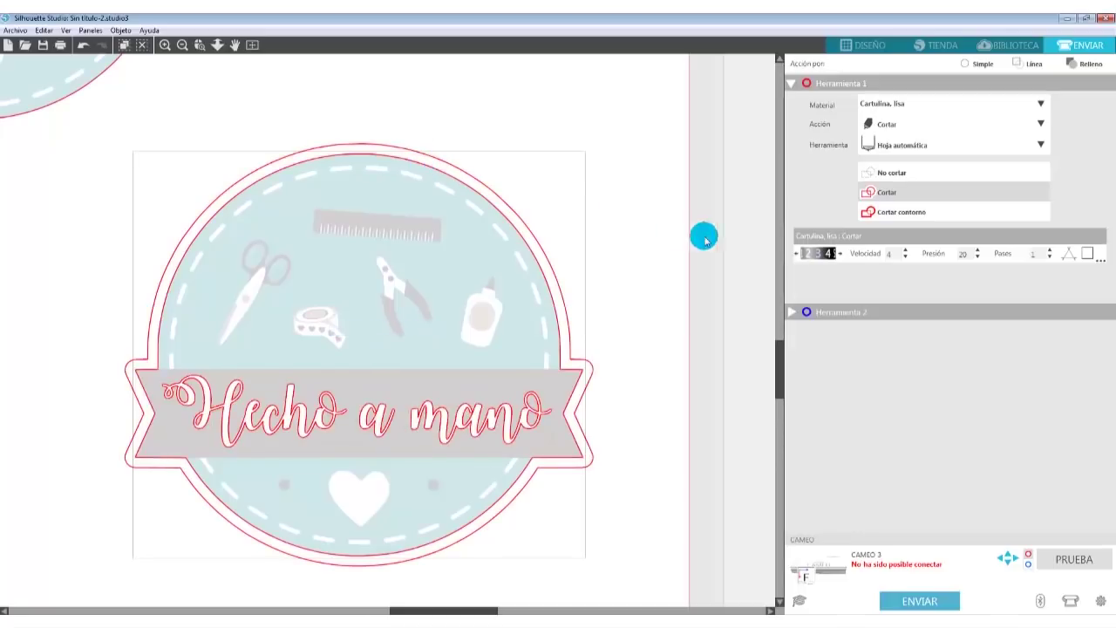
{"action": "left_click", "coordinate": [889, 171]}
{"action": "left_click", "coordinate": [588, 361]}
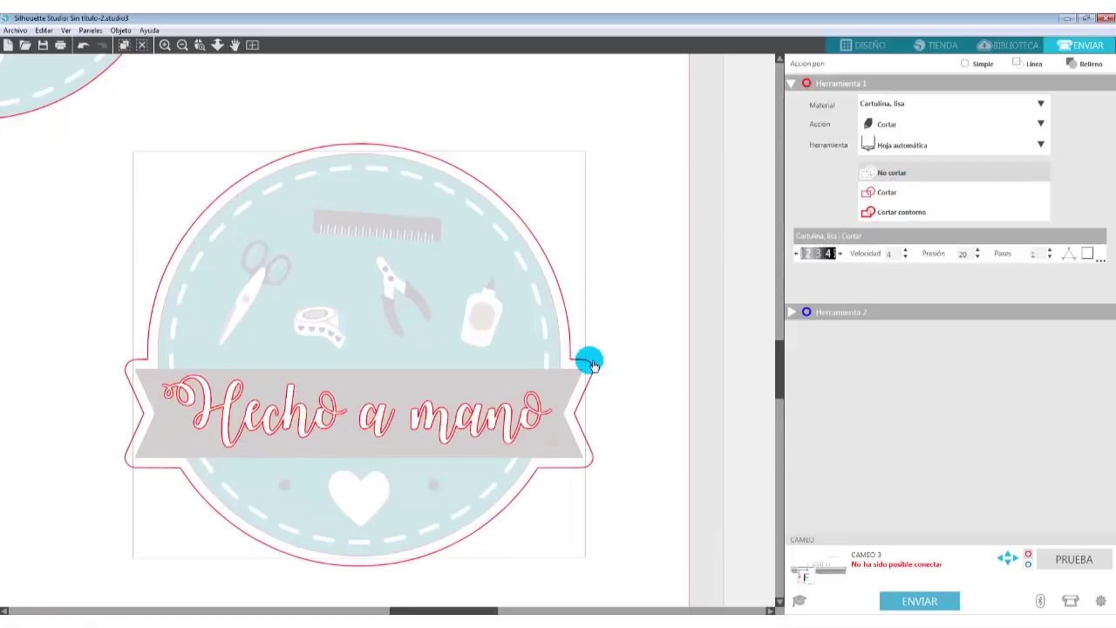
{"action": "left_click", "coordinate": [827, 48]}
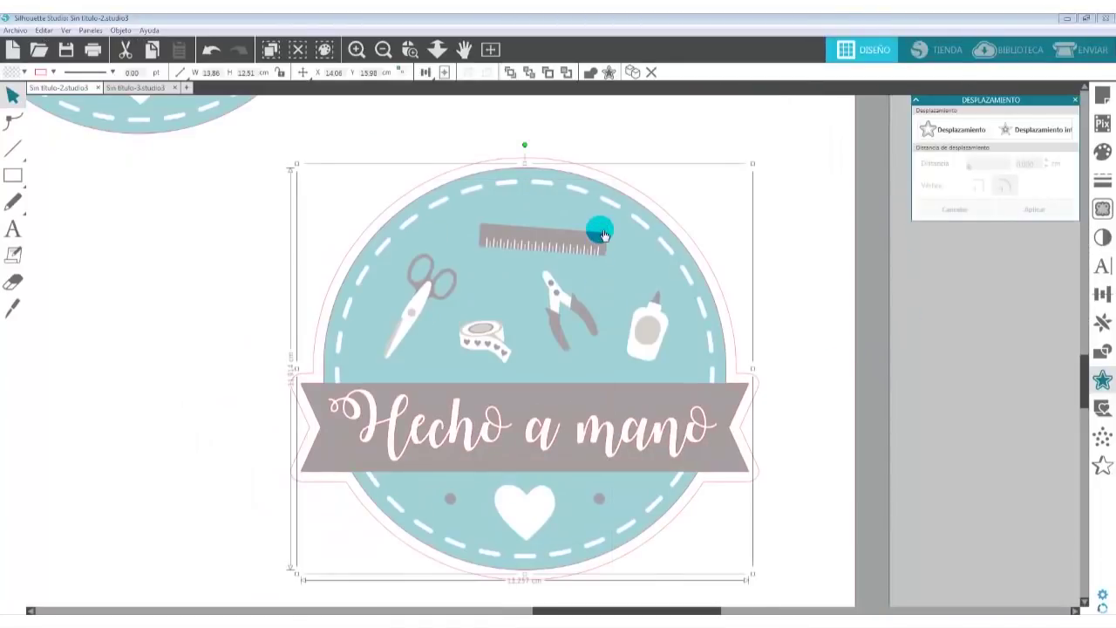
{"action": "left_click", "coordinate": [603, 234]}
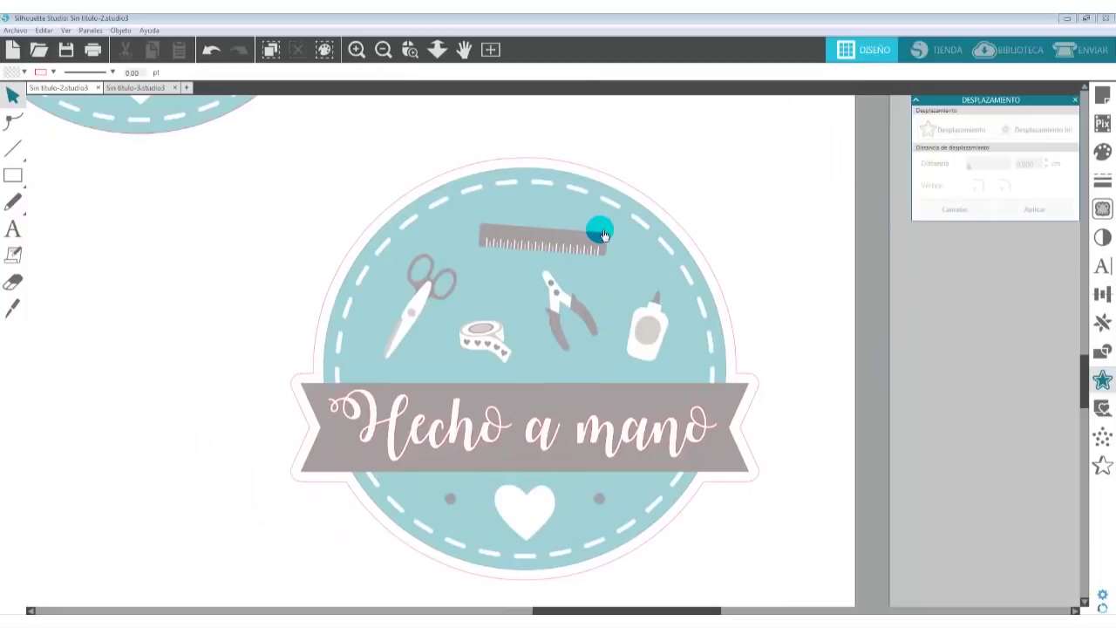
- Move the complete lower badge copy with its offset contour and text directly below the other badge
{"action": "left_click", "coordinate": [383, 50]}
{"action": "left_click", "coordinate": [383, 50]}
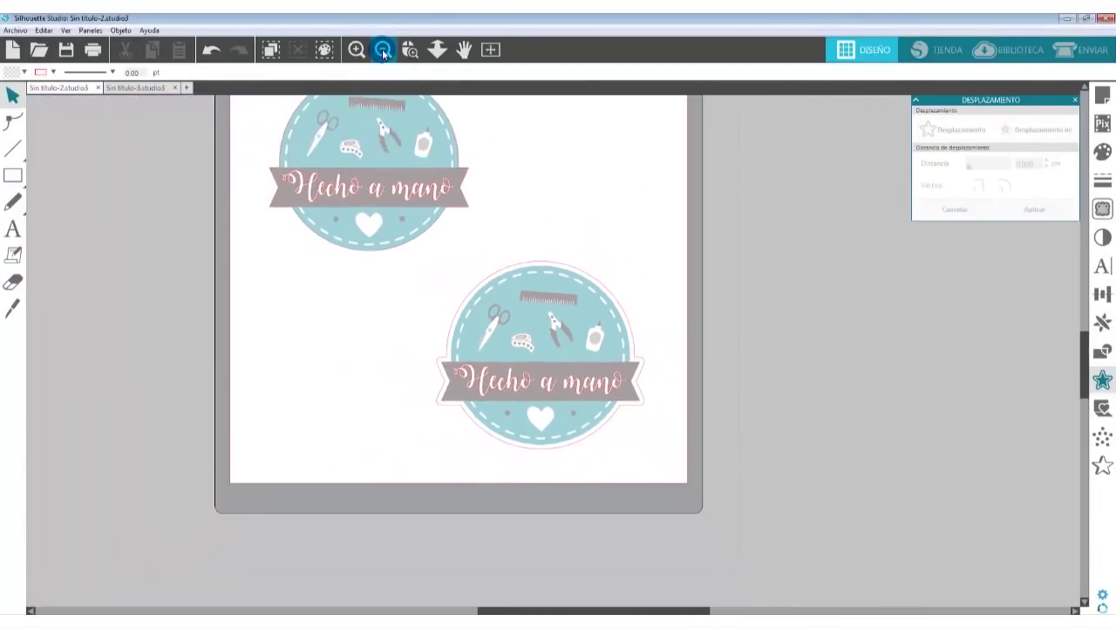
{"action": "left_click", "coordinate": [383, 50]}
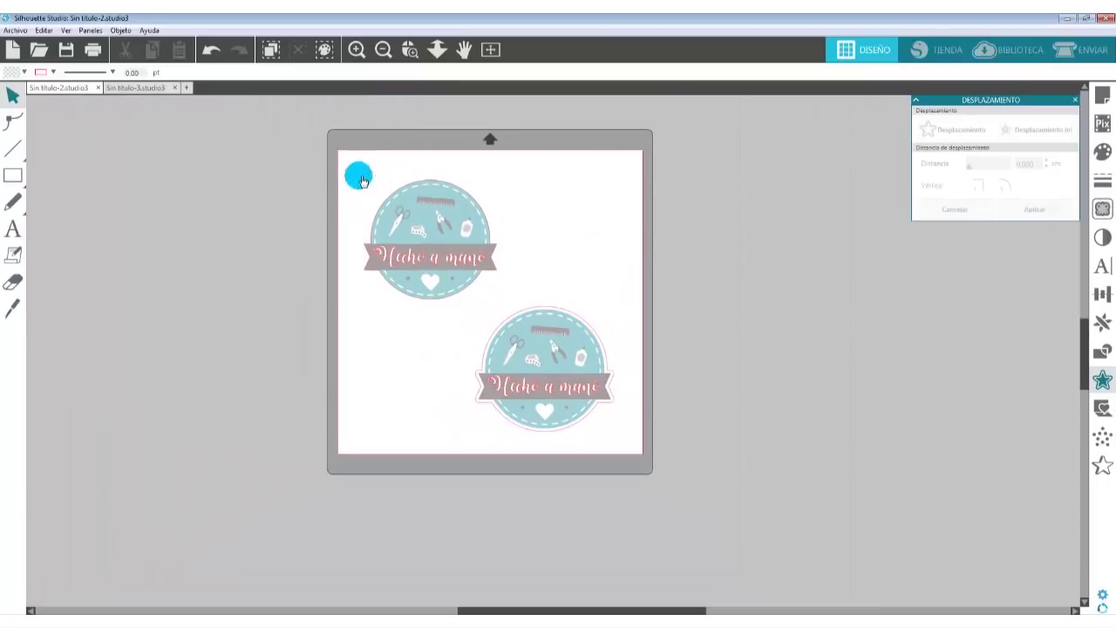
{"action": "left_click_drag", "start_coordinate": [365, 203], "coordinate": [498, 299]}
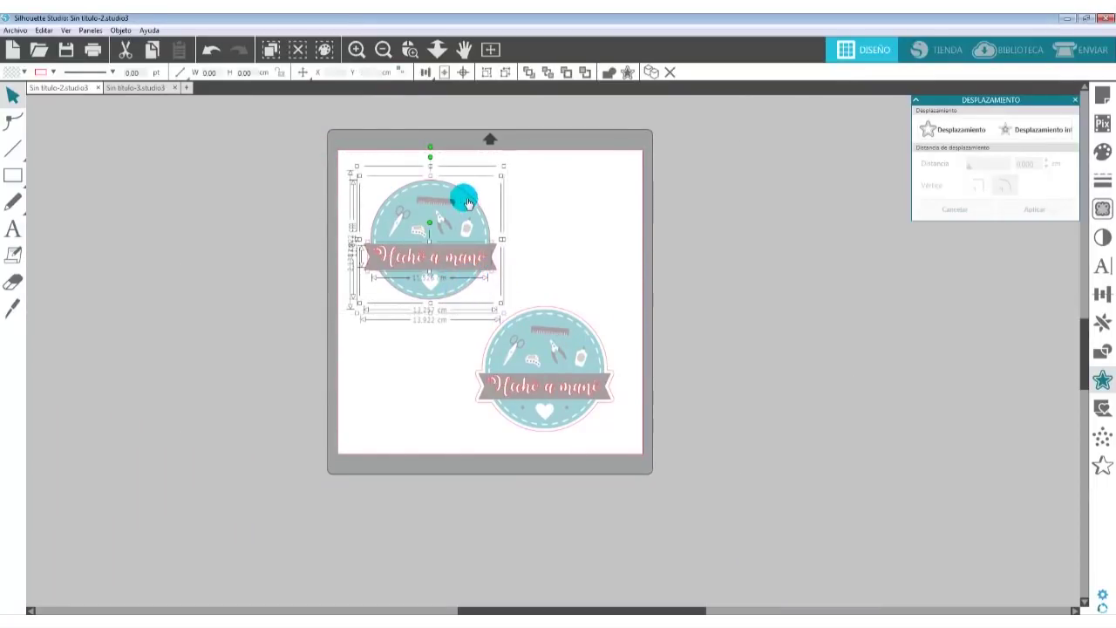
{"action": "left_click", "coordinate": [651, 282]}
{"action": "left_click_drag", "start_coordinate": [651, 281], "coordinate": [476, 446]}
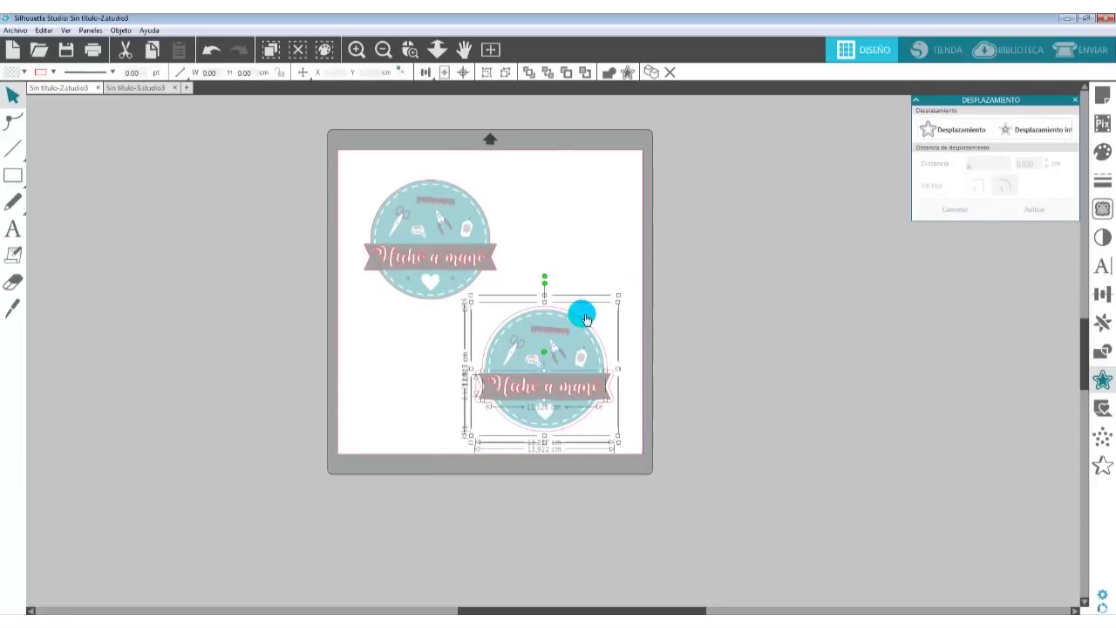
{"action": "left_click_drag", "start_coordinate": [572, 329], "coordinate": [451, 323]}
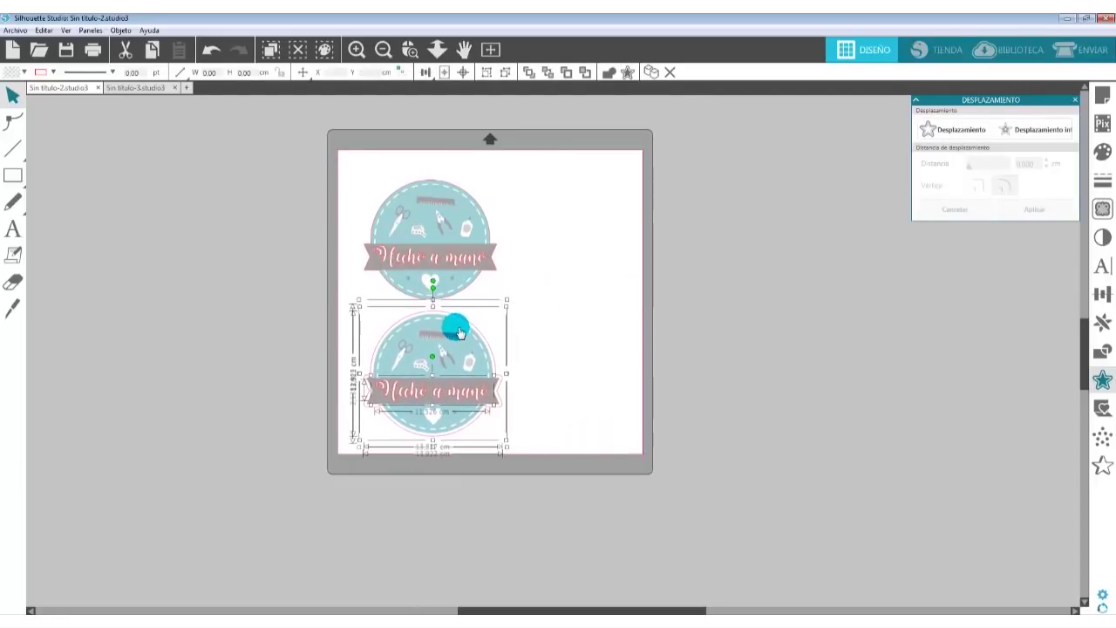
{"action": "left_click", "coordinate": [511, 326]}
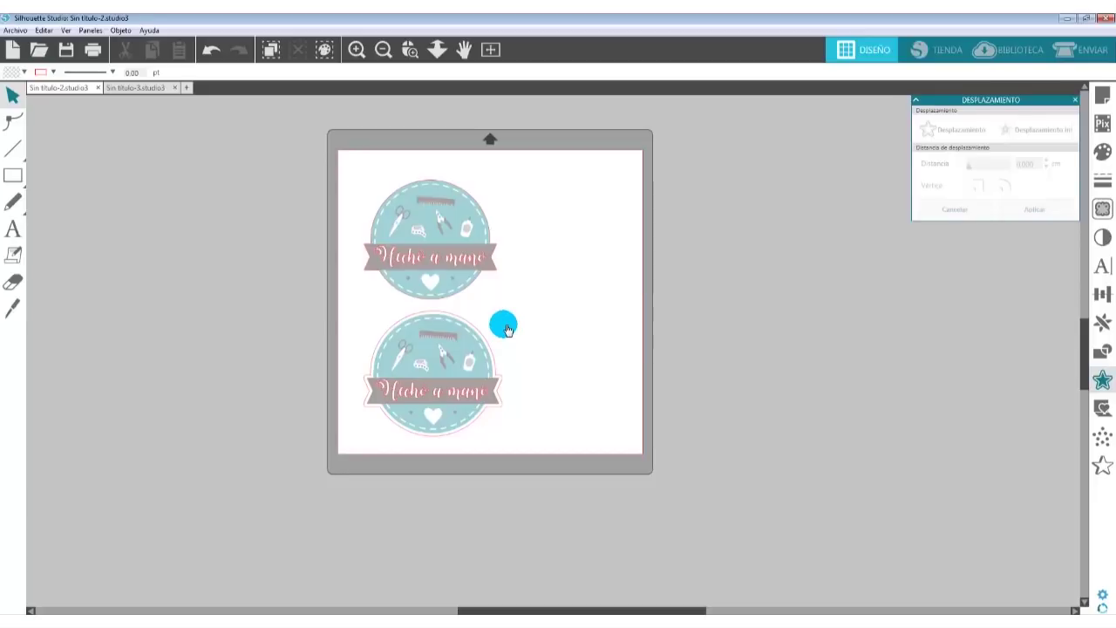
- Set the page size to A4 (210.0 x 297.0 mm) in the page setup, keeping the CAMEO 12 x 12 cutting mat
{"action": "left_click", "coordinate": [1104, 96]}
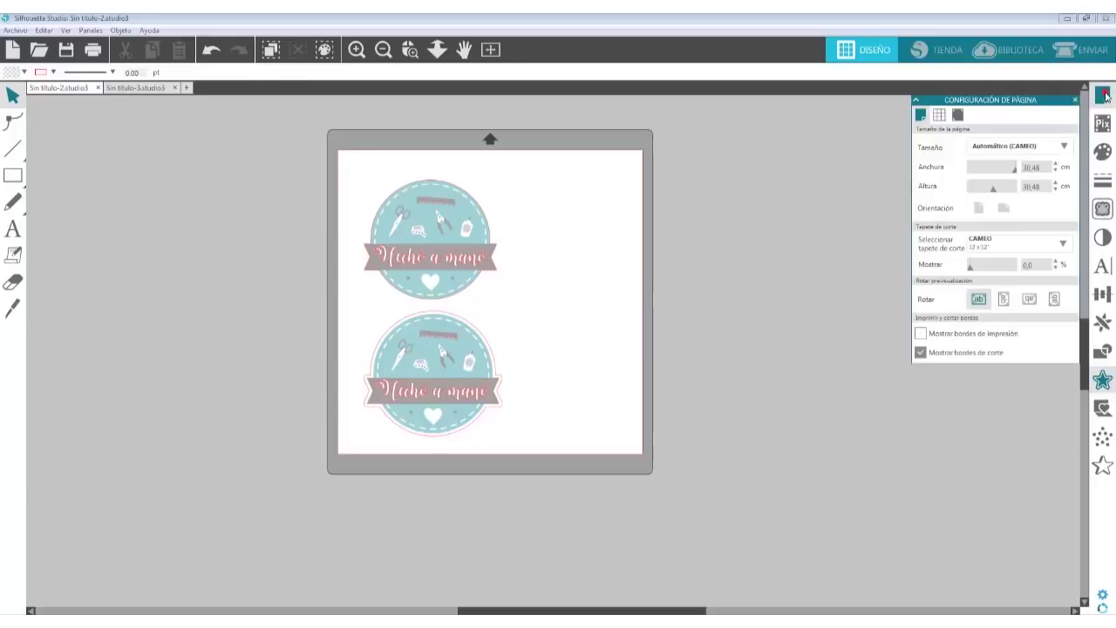
{"action": "left_click", "coordinate": [1029, 222]}
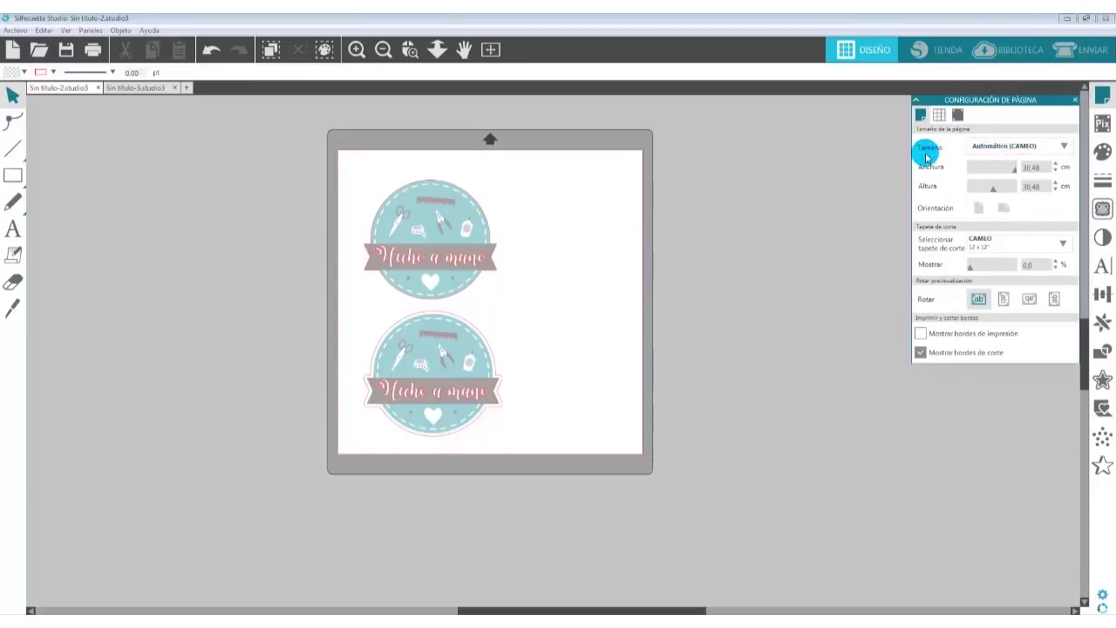
{"action": "left_click", "coordinate": [352, 50]}
{"action": "left_click", "coordinate": [353, 51]}
{"action": "scroll", "coordinate": [444, 260], "scroll_direction": "up", "scroll_amount": 2}
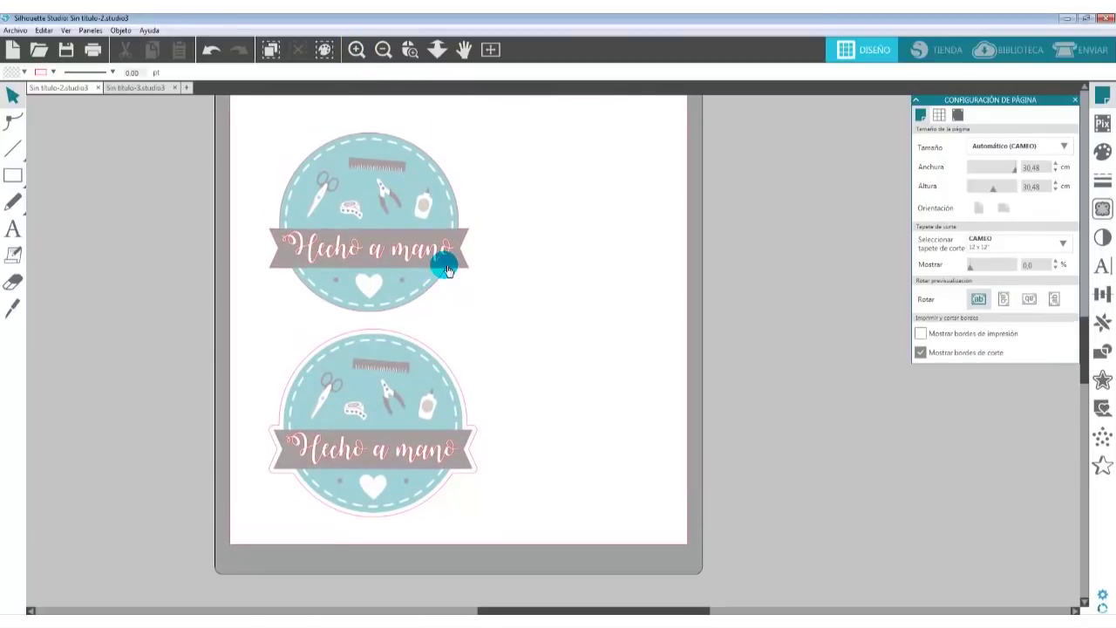
{"action": "left_click", "coordinate": [1061, 243]}
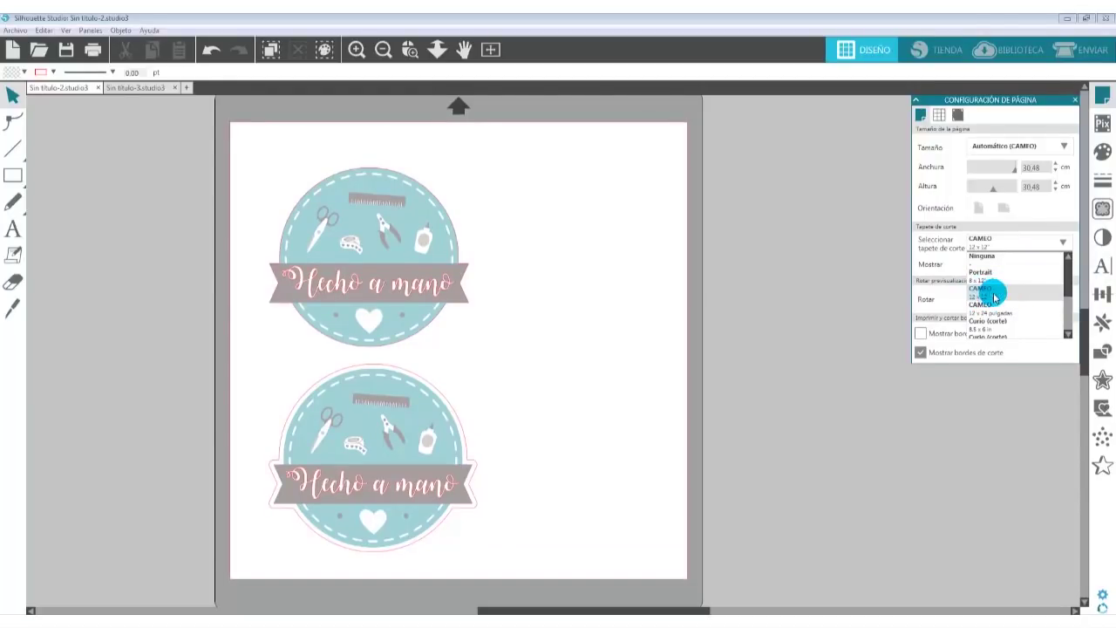
{"action": "left_click", "coordinate": [1065, 149]}
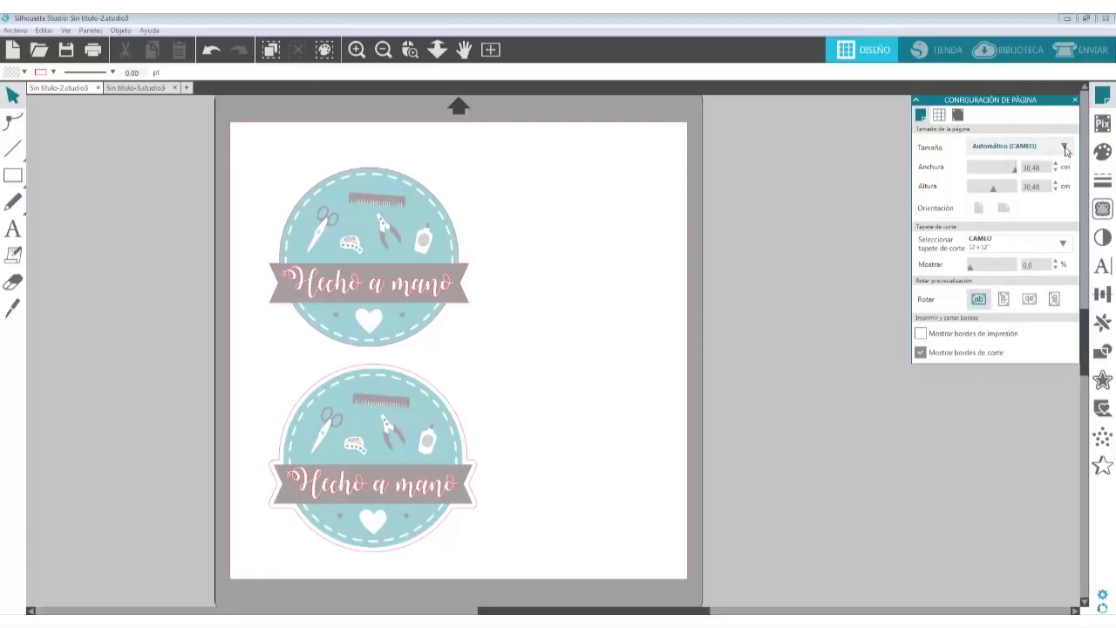
{"action": "left_click", "coordinate": [1065, 148]}
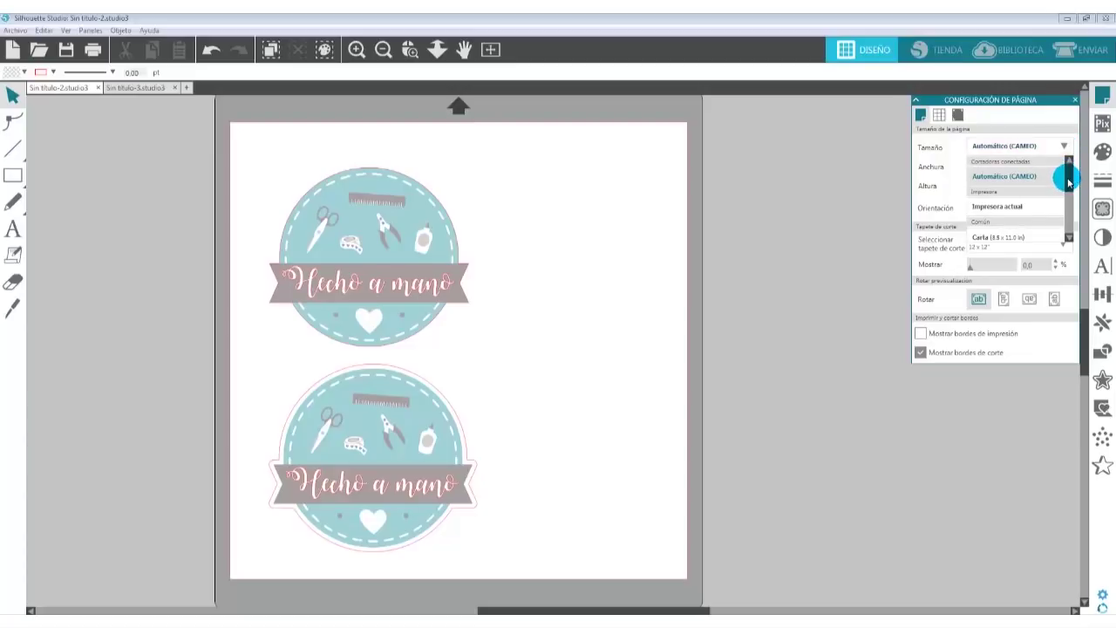
{"action": "left_click_drag", "start_coordinate": [1070, 181], "coordinate": [1072, 211]}
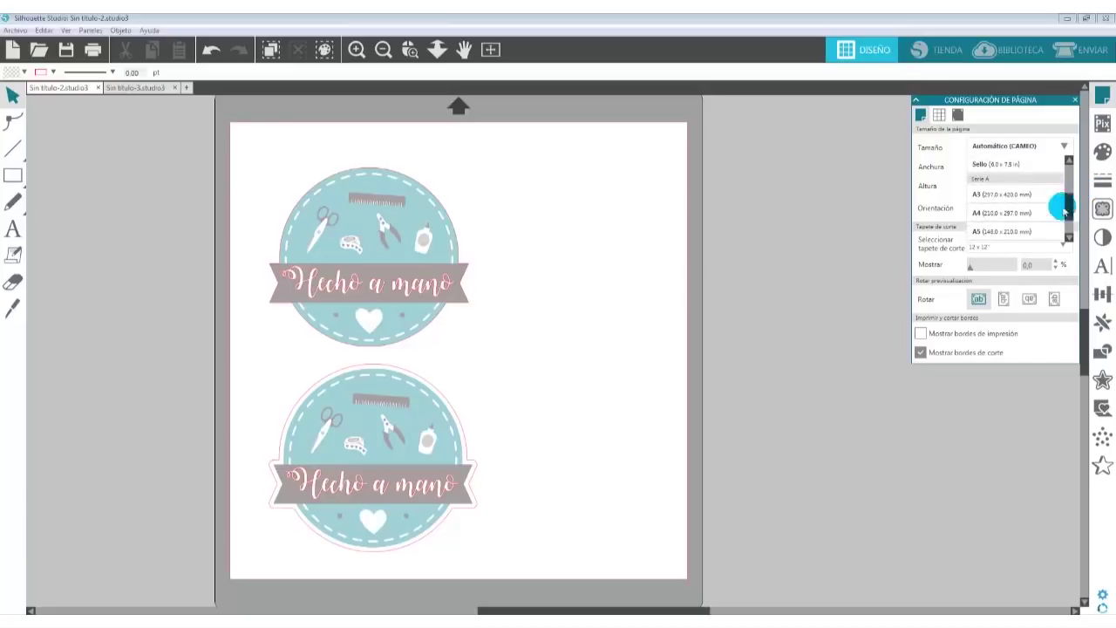
{"action": "left_click", "coordinate": [987, 216]}
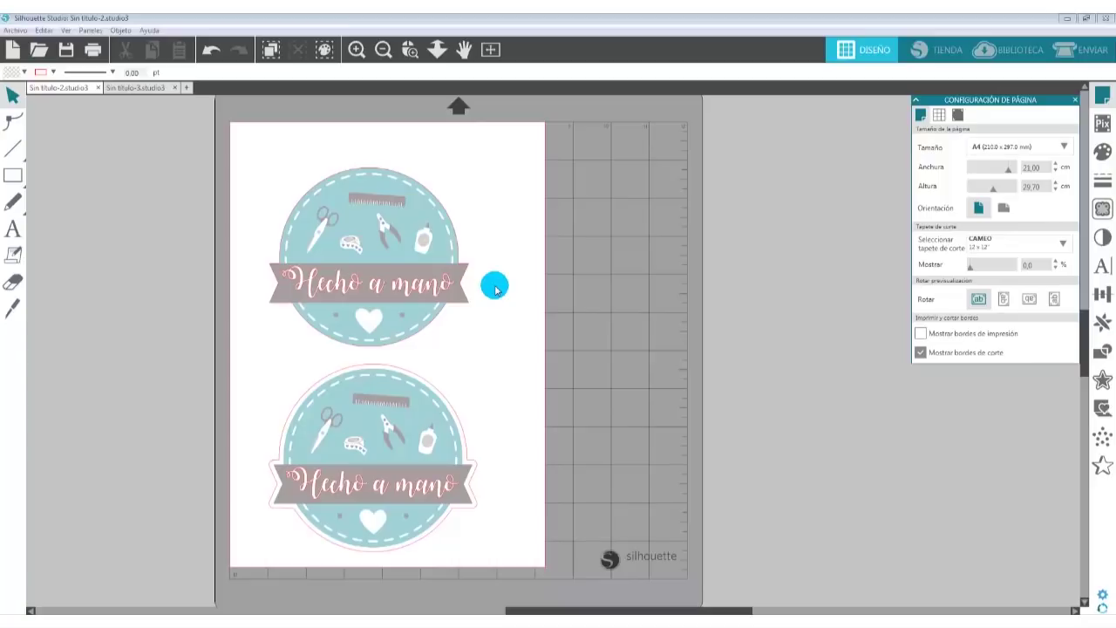
- Turn on Tipo 1 registration marks for the page
{"action": "left_click", "coordinate": [959, 115]}
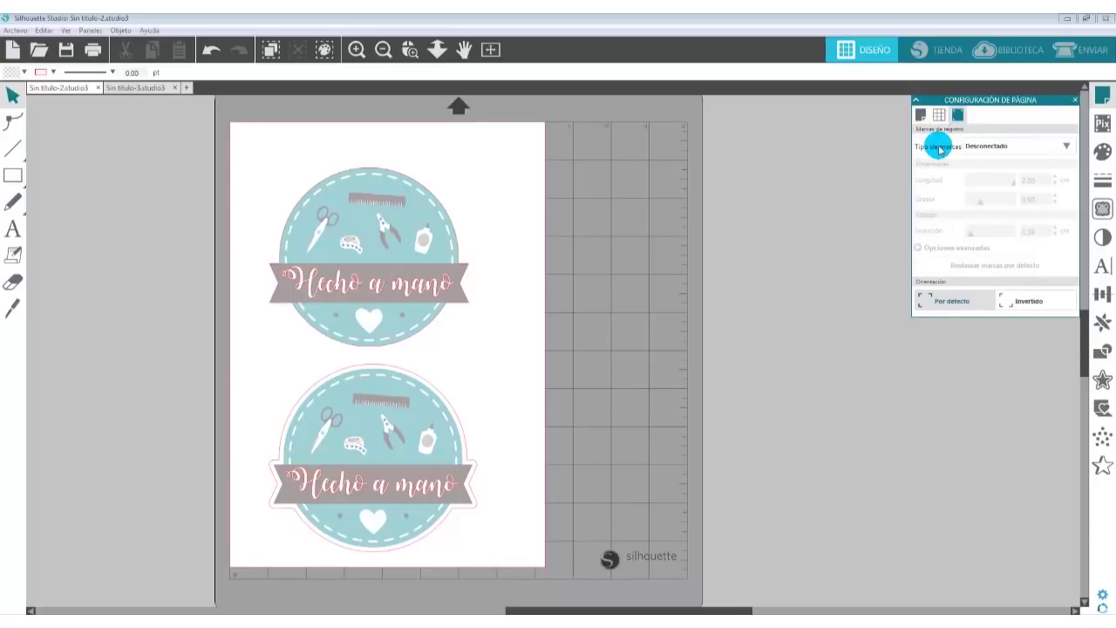
{"action": "left_click", "coordinate": [1069, 148]}
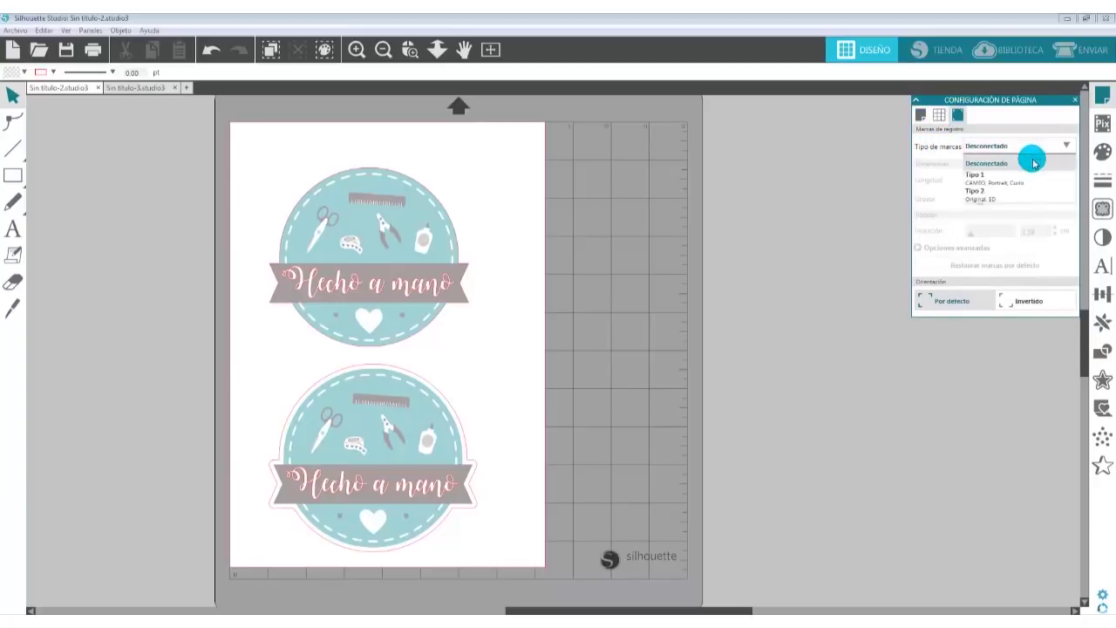
{"action": "left_click", "coordinate": [977, 178]}
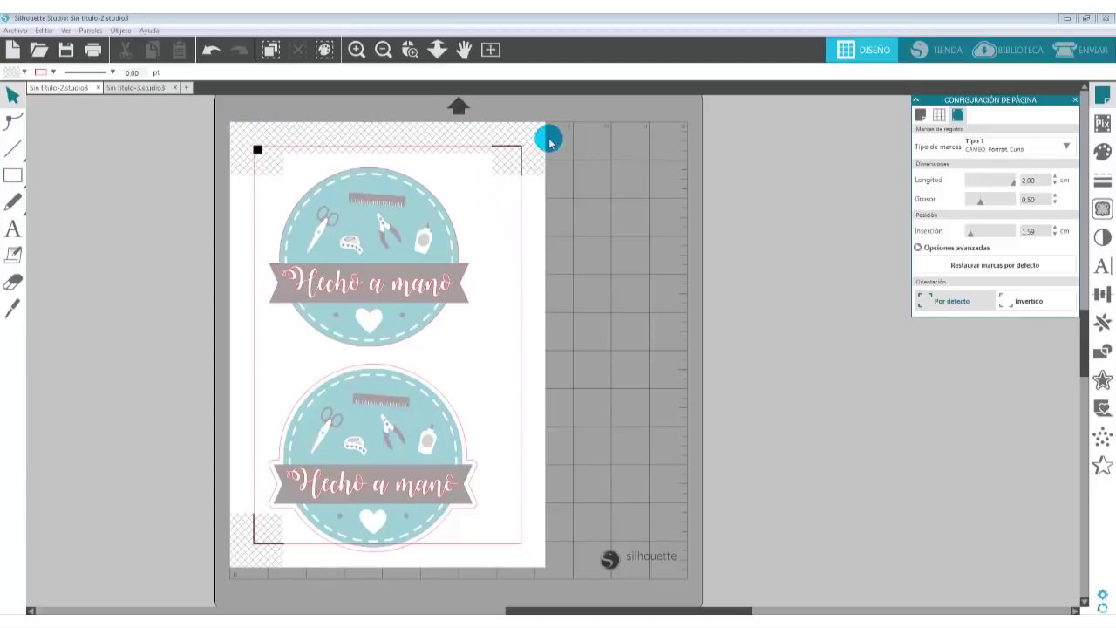
- Shift the upper badge slightly towards the square registration mark, and hide and show the cut borders again
{"action": "left_click_drag", "start_coordinate": [582, 115], "coordinate": [212, 361]}
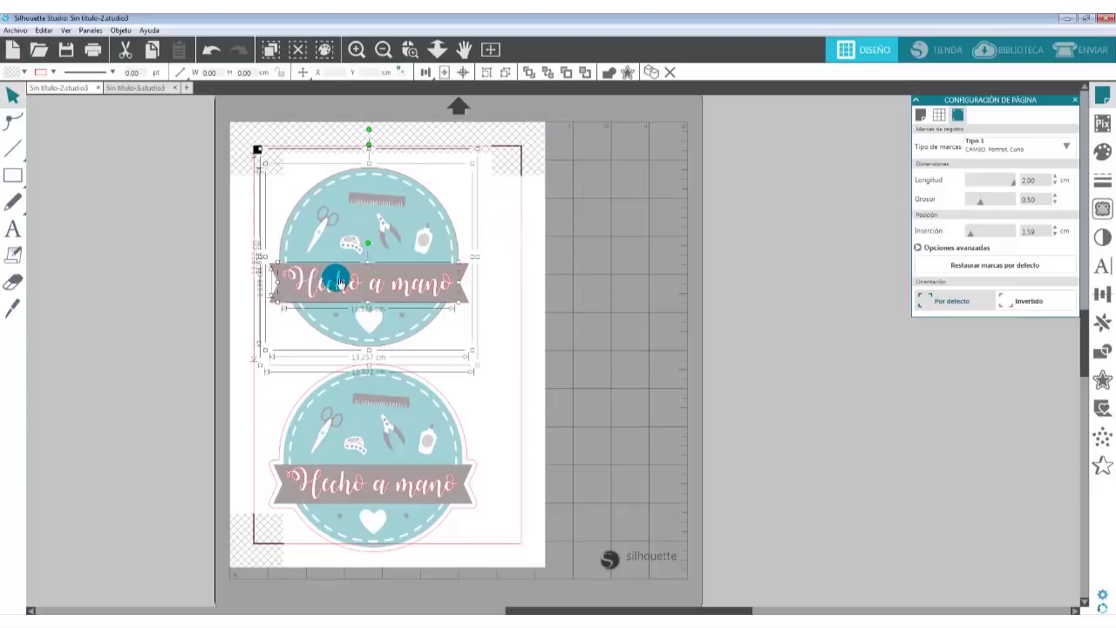
{"action": "mouse_move", "coordinate": [331, 276]}
{"action": "left_mouse_down"}
{"action": "mouse_move", "coordinate": [326, 244]}
{"action": "mouse_move", "coordinate": [305, 243]}
{"action": "mouse_move", "coordinate": [330, 261]}
{"action": "mouse_move", "coordinate": [327, 281]}
{"action": "left_mouse_up"}
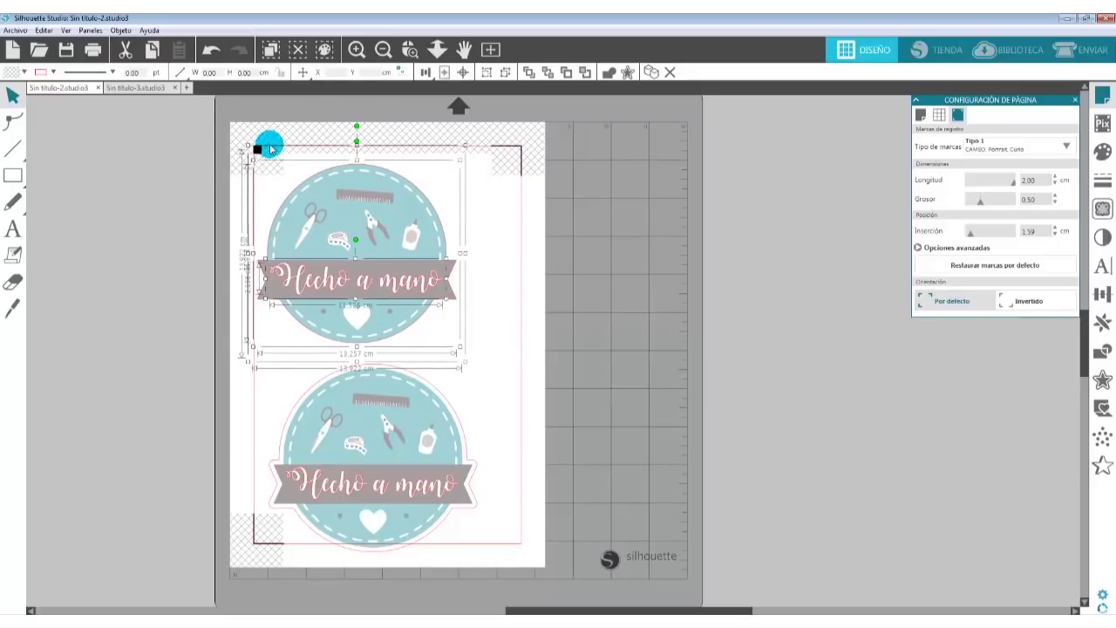
{"action": "left_click", "coordinate": [920, 114]}
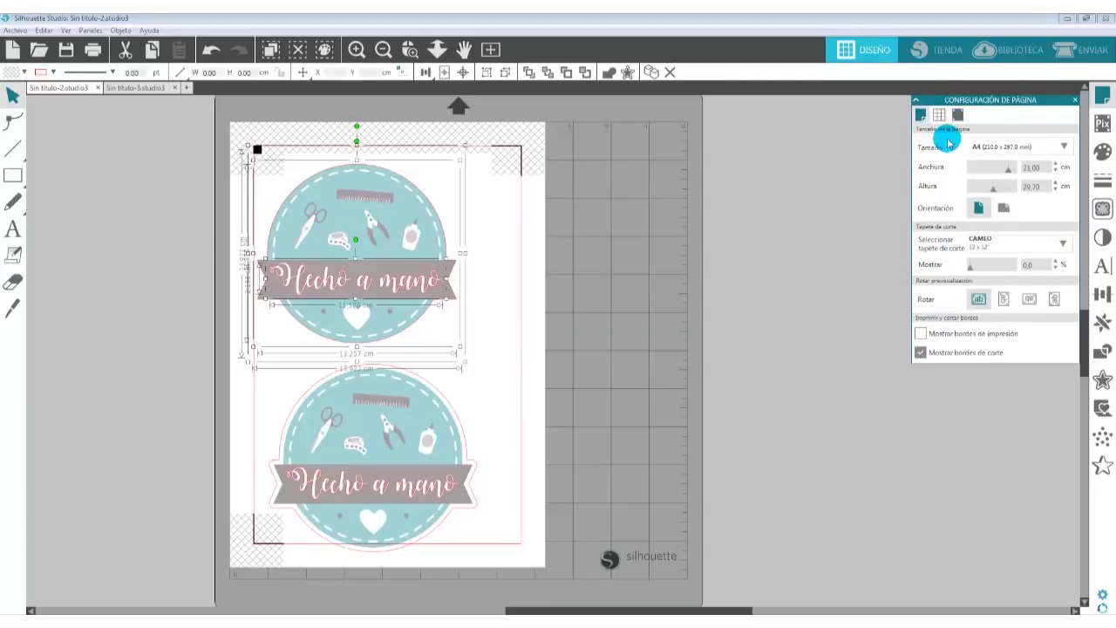
{"action": "left_click", "coordinate": [922, 354]}
{"action": "left_click", "coordinate": [922, 354]}
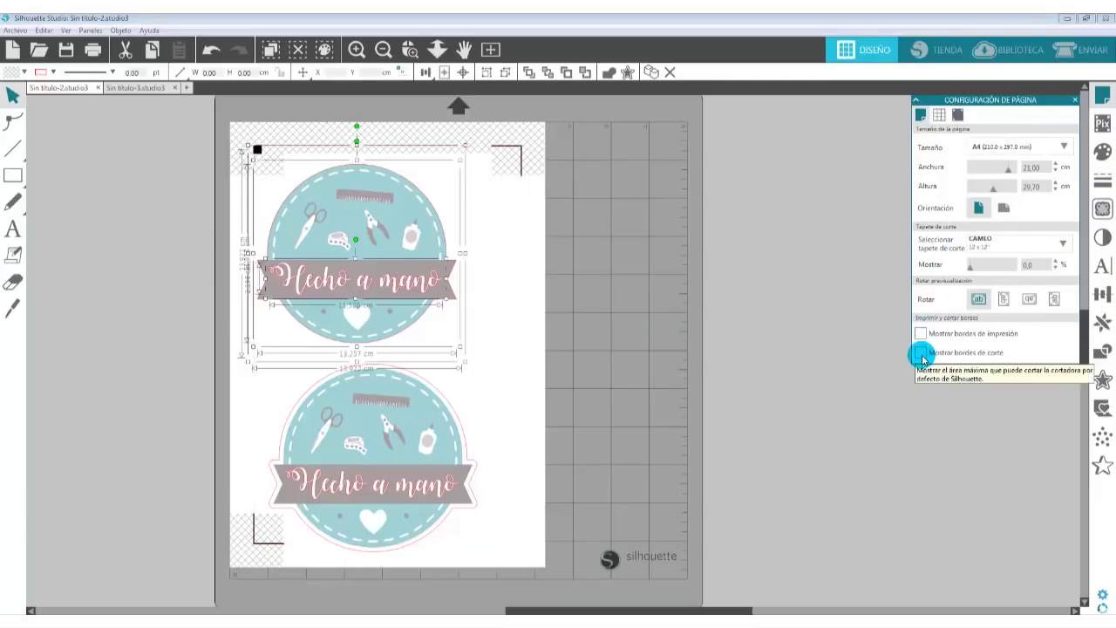
{"action": "left_click", "coordinate": [958, 114]}
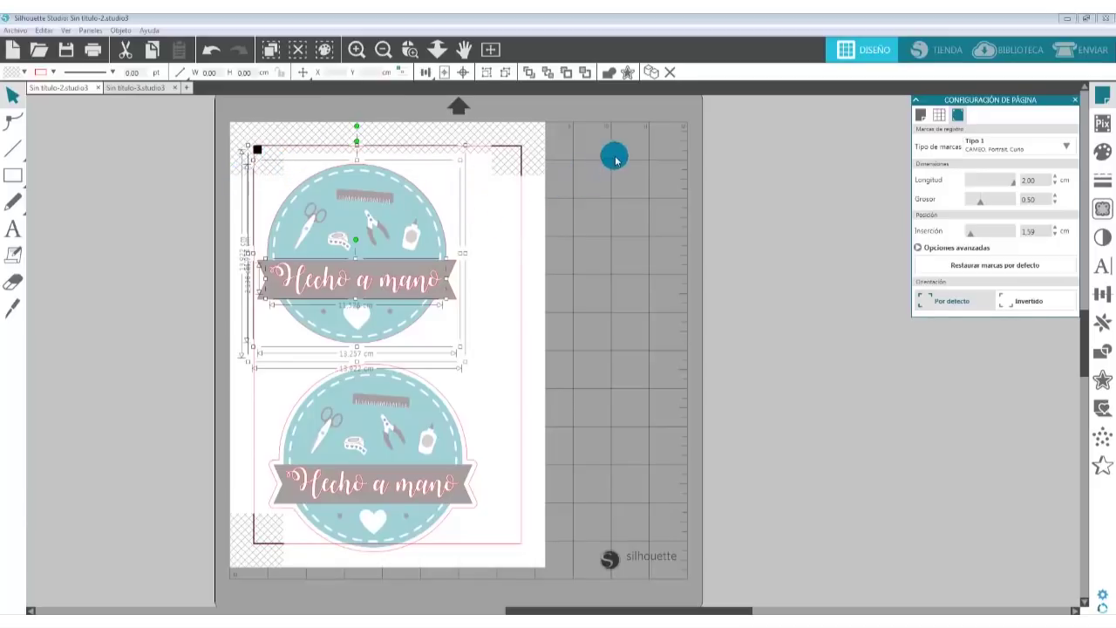
{"action": "left_click", "coordinate": [481, 107]}
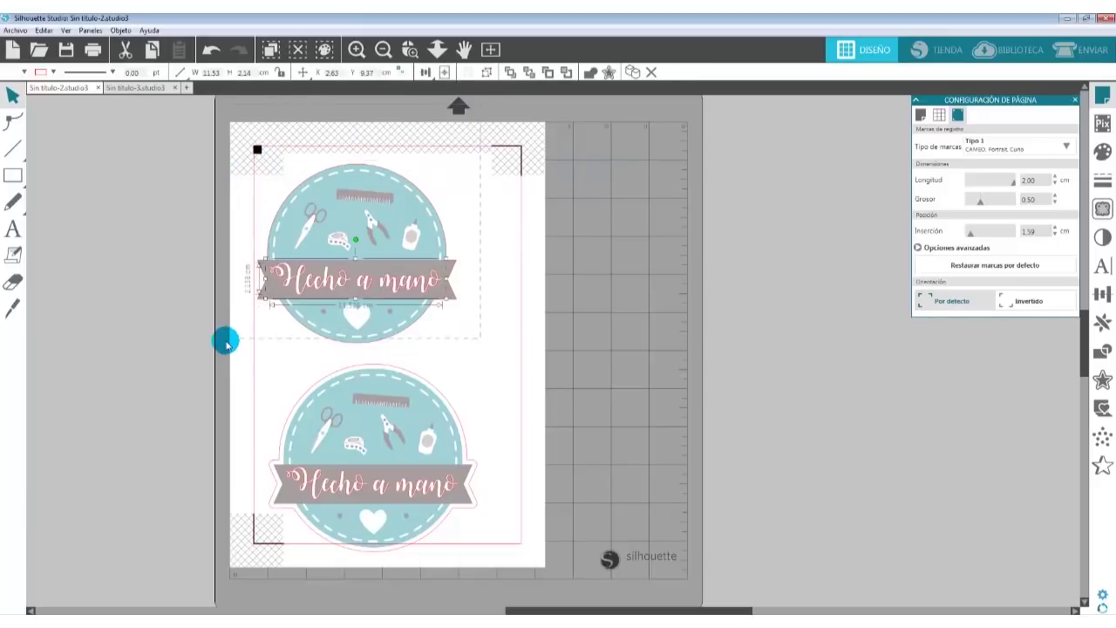
{"action": "left_click_drag", "start_coordinate": [313, 277], "coordinate": [314, 258]}
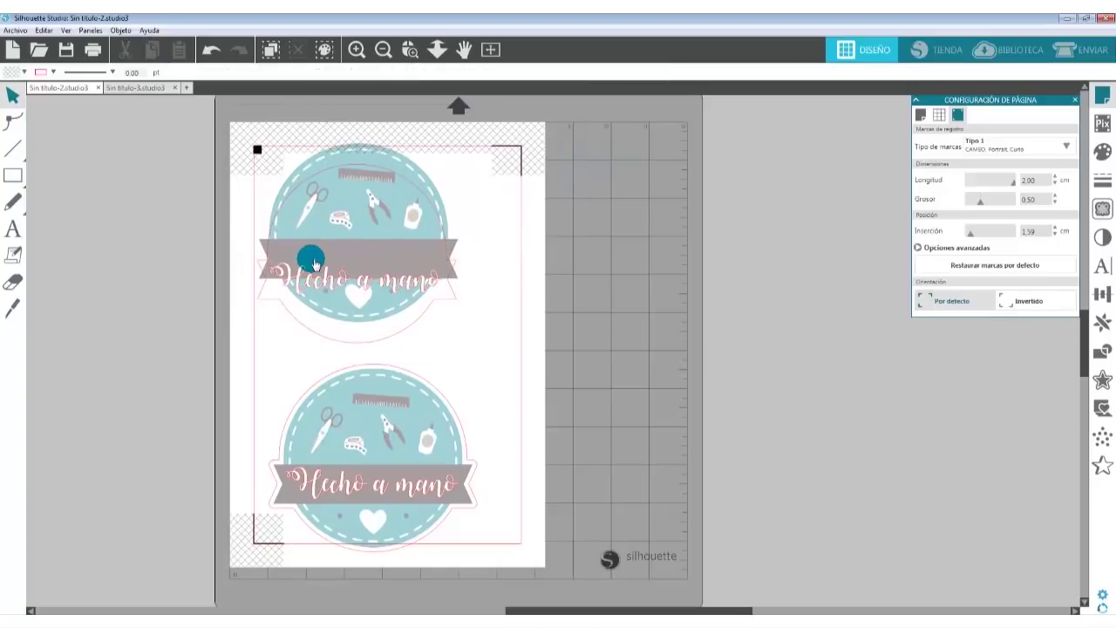
{"action": "left_click", "coordinate": [211, 50]}
{"action": "left_click_drag", "start_coordinate": [493, 131], "coordinate": [187, 348]}
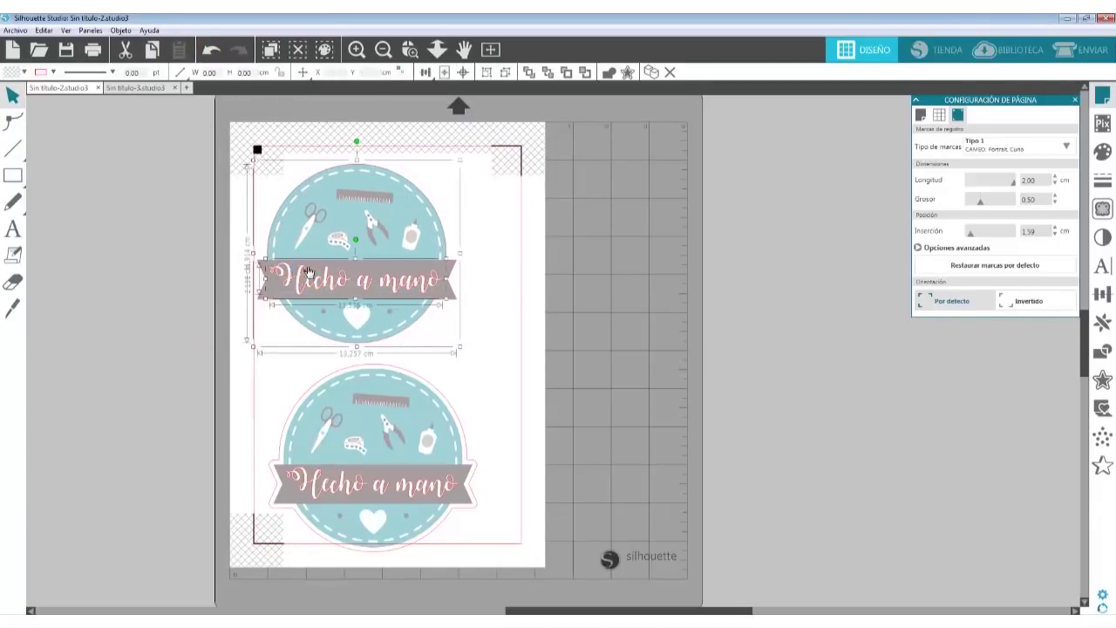
{"action": "left_click_drag", "start_coordinate": [308, 271], "coordinate": [298, 254]}
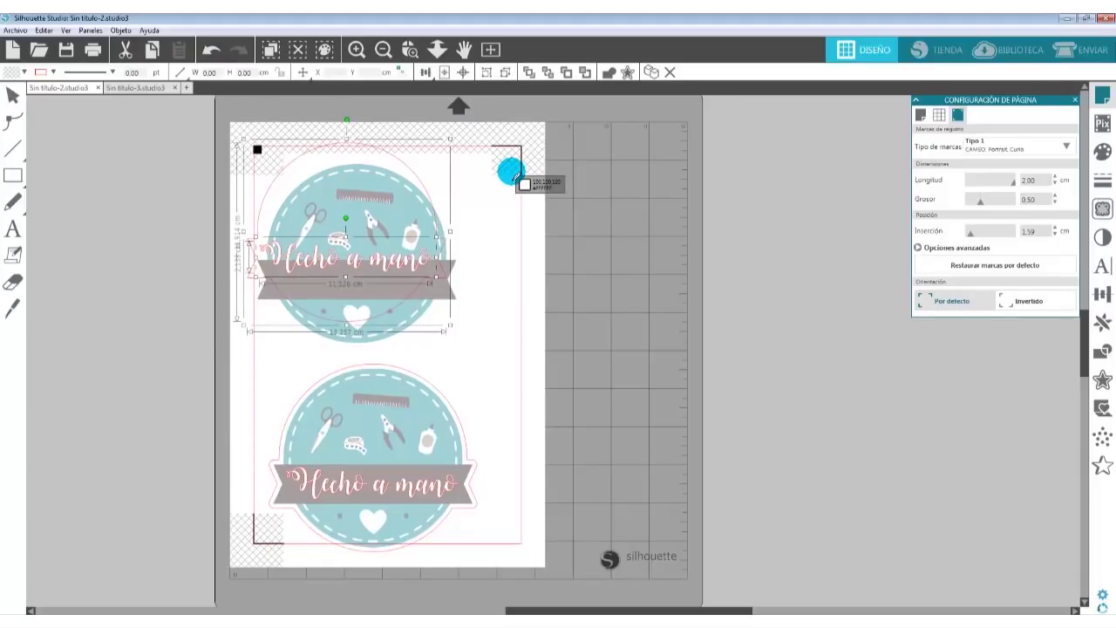
{"action": "key", "text": "ctrl+z"}
- Position the complete upper badge with its contour and text inside the cut border, clear of the hatched registration areas
{"action": "left_click_drag", "start_coordinate": [549, 116], "coordinate": [177, 361]}
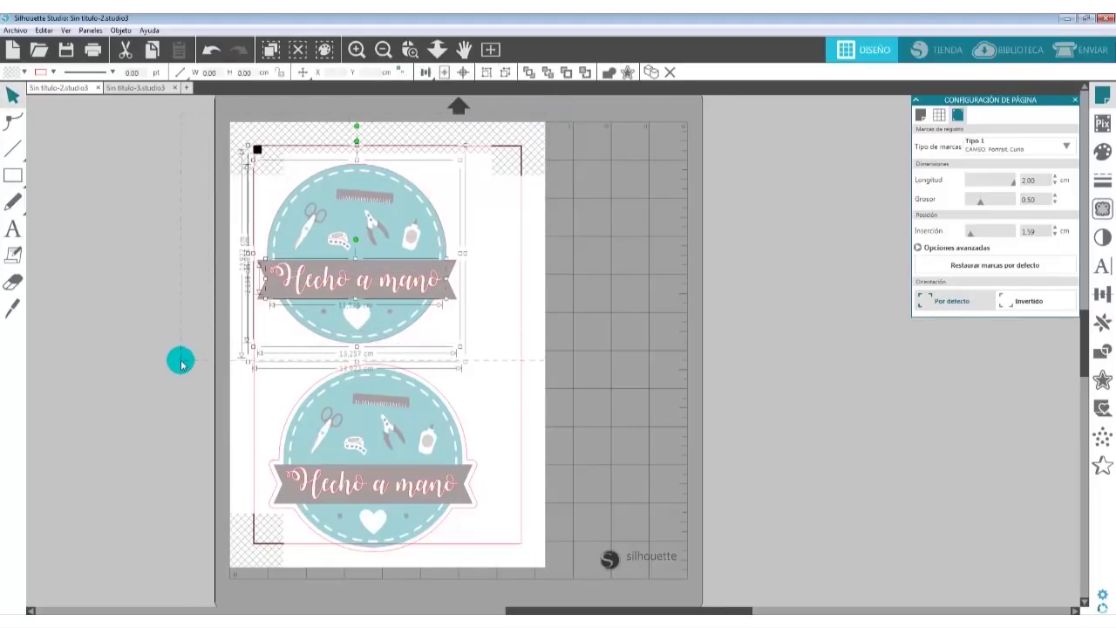
{"action": "left_click_drag", "start_coordinate": [304, 323], "coordinate": [294, 294]}
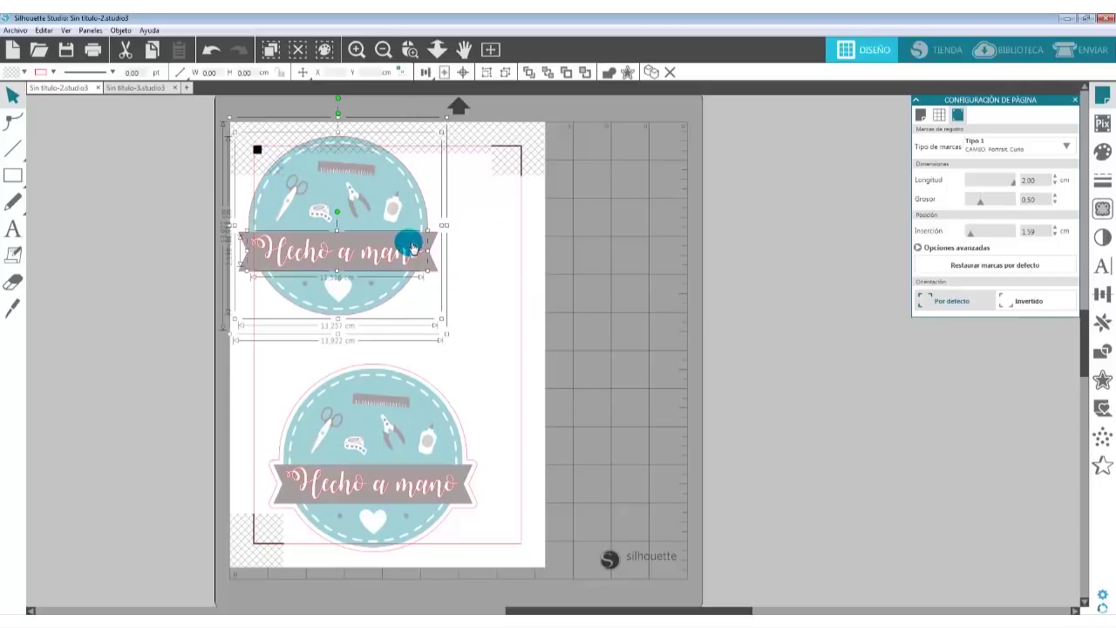
{"action": "left_click_drag", "start_coordinate": [409, 249], "coordinate": [437, 287]}
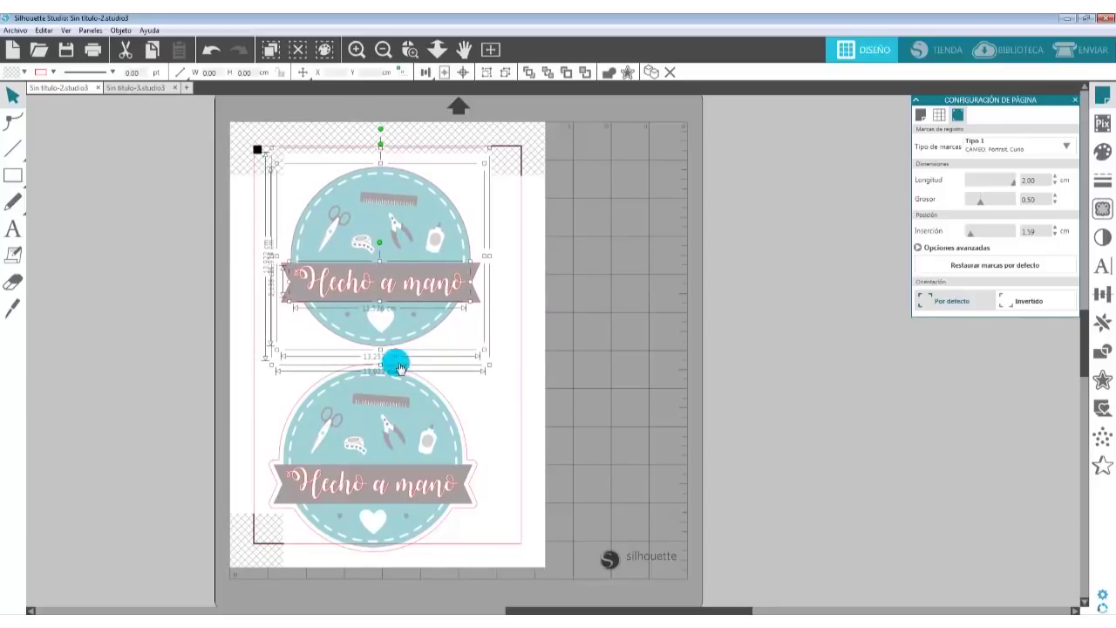
- Move the complete lower badge up inside the cut border, lined up beneath the upper badge
{"action": "left_click_drag", "start_coordinate": [558, 342], "coordinate": [205, 548]}
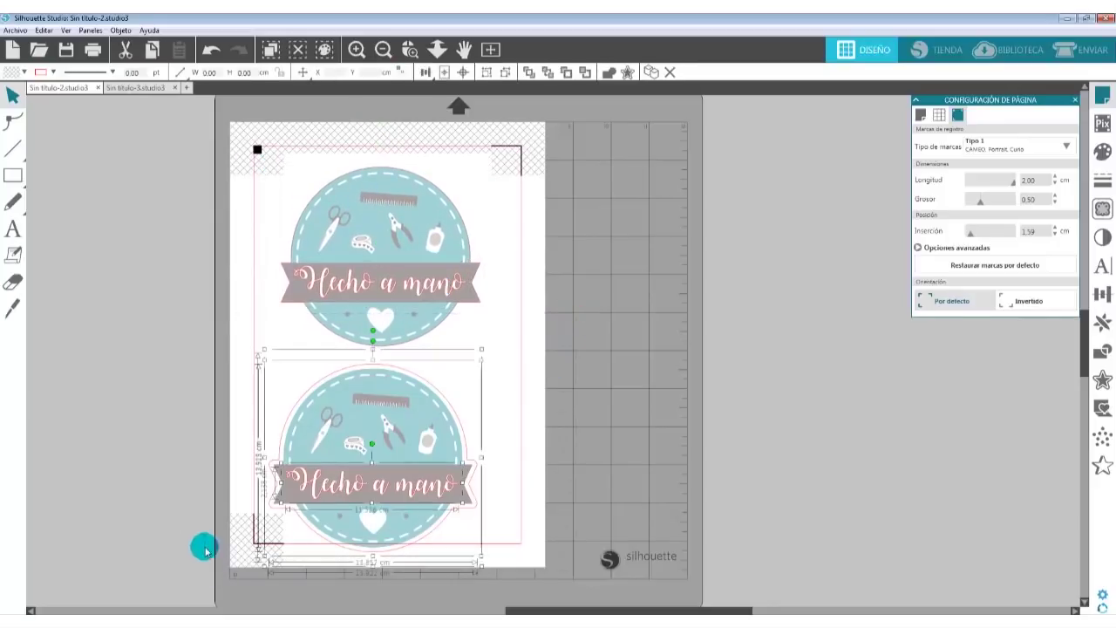
{"action": "left_click_drag", "start_coordinate": [351, 482], "coordinate": [369, 465]}
{"action": "left_click", "coordinate": [636, 323]}
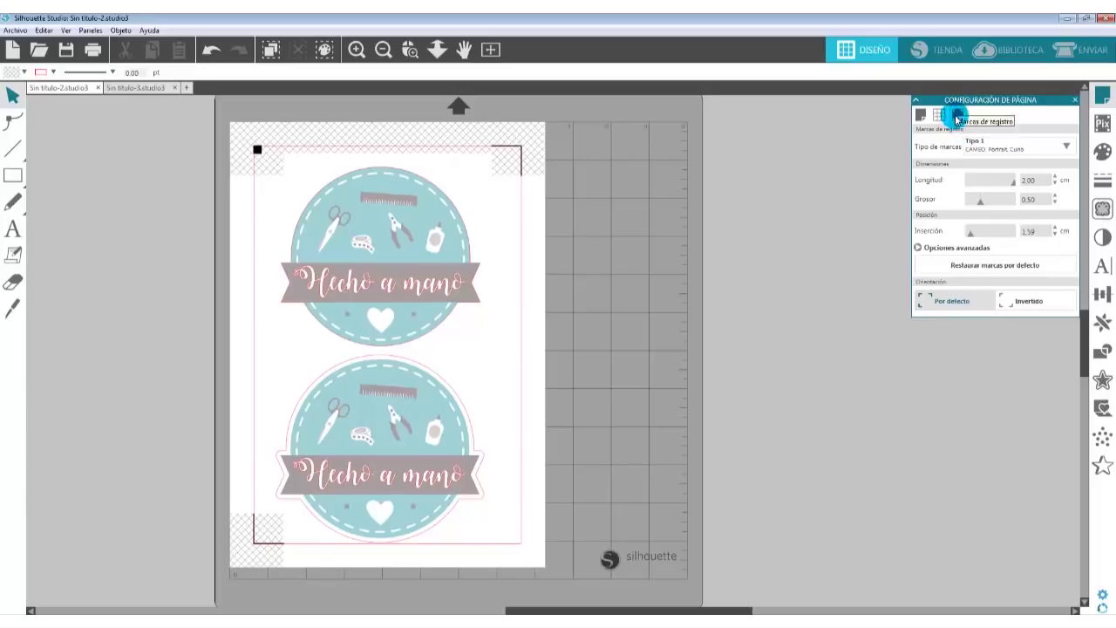
- Try registration mark insets of 1.00 cm on all four sides, and restore the default marks
{"action": "left_click", "coordinate": [918, 248]}
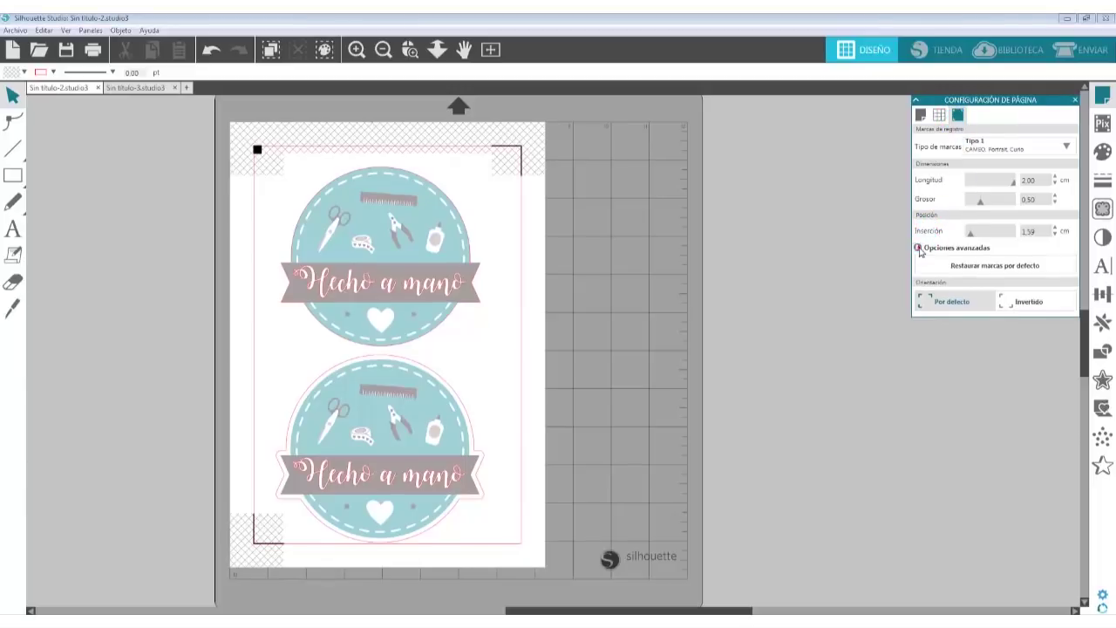
{"action": "left_click_drag", "start_coordinate": [970, 274], "coordinate": [962, 324]}
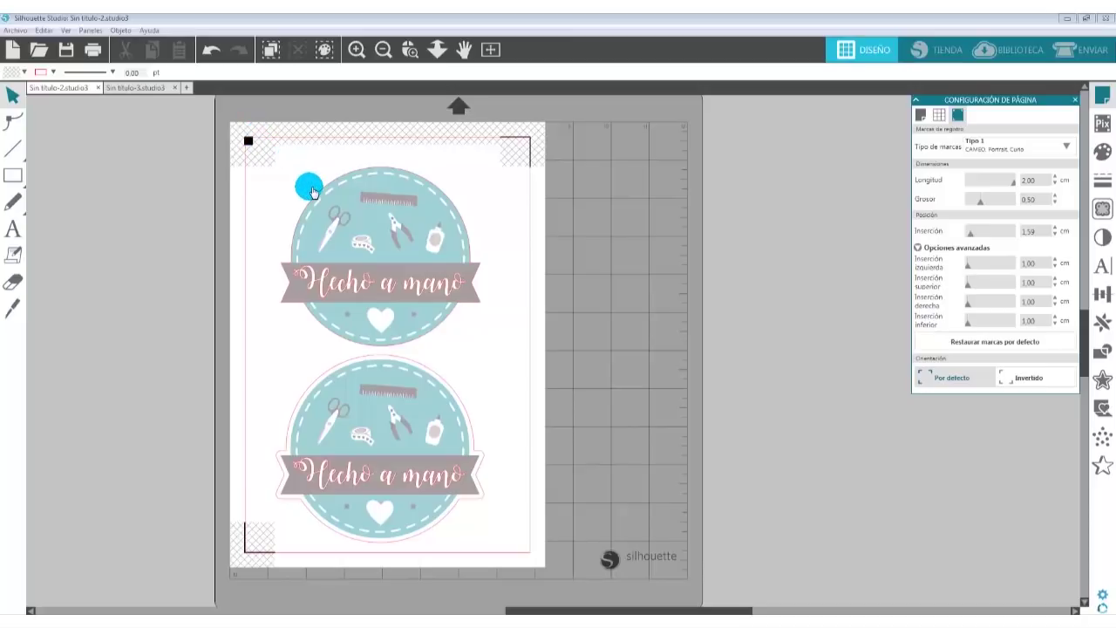
{"action": "left_click", "coordinate": [991, 344]}
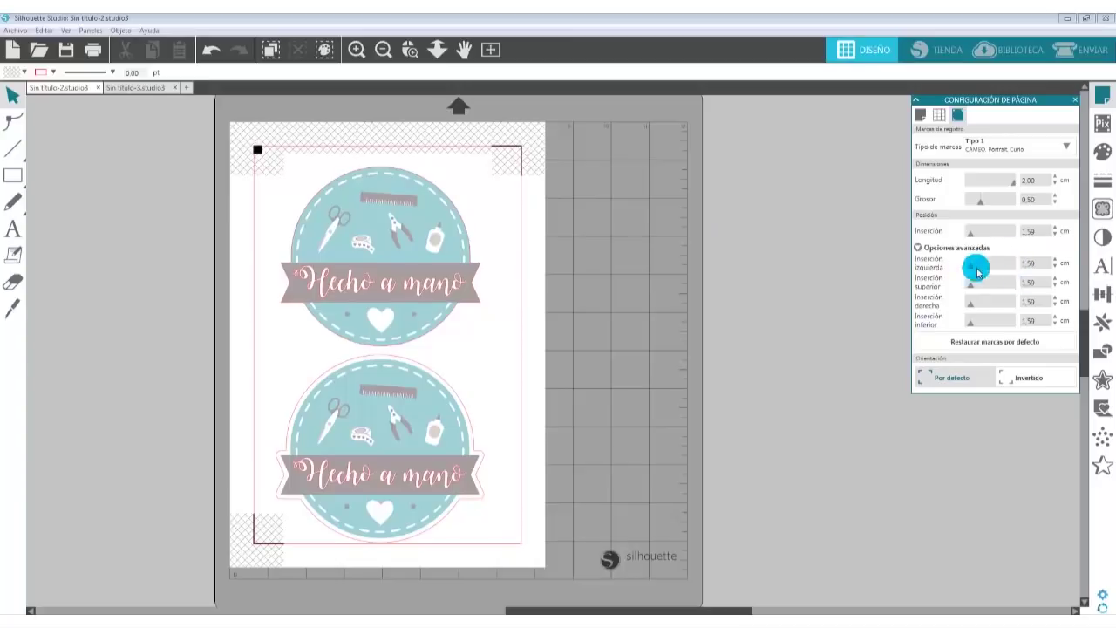
- Move the lower badge slightly up, and shift both complete badges up together inside the cut border
{"action": "left_click_drag", "start_coordinate": [215, 347], "coordinate": [575, 584]}
{"action": "left_click", "coordinate": [423, 474]}
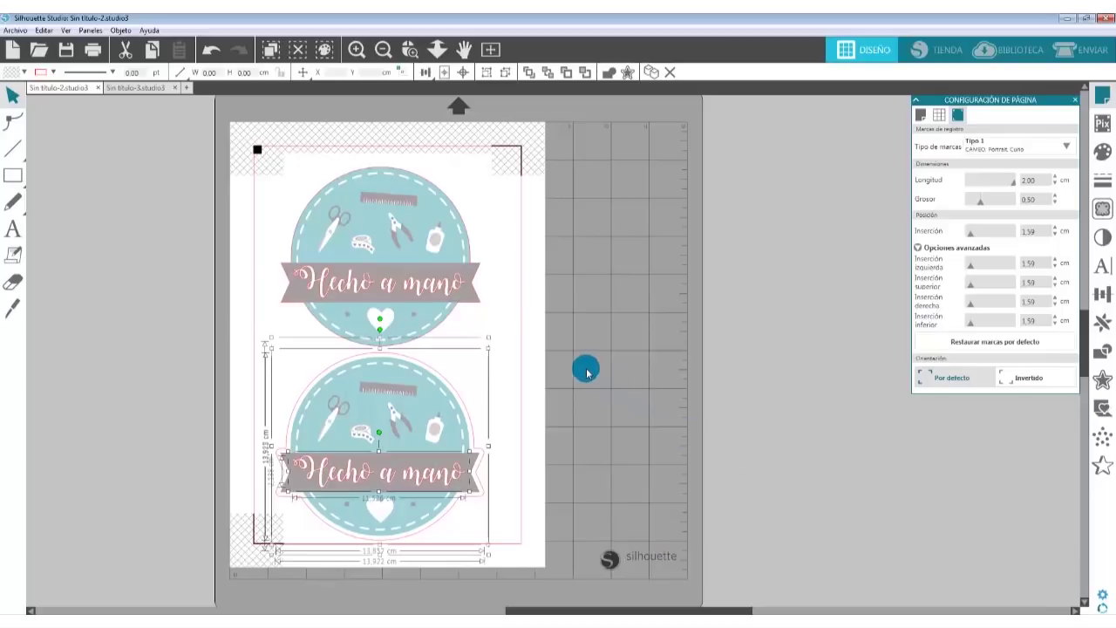
{"action": "left_click_drag", "start_coordinate": [558, 143], "coordinate": [218, 534]}
{"action": "left_click_drag", "start_coordinate": [373, 429], "coordinate": [385, 419]}
{"action": "left_click", "coordinate": [598, 324]}
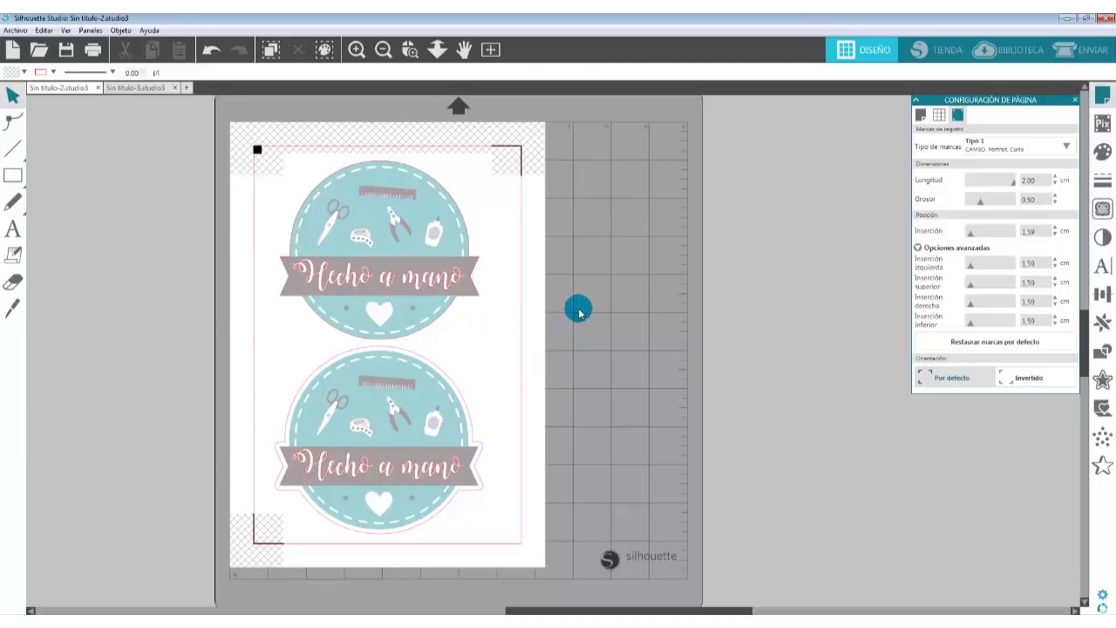
- Try shifting only the upper badge's image slightly, and undo the move
{"action": "left_click", "coordinate": [453, 288]}
{"action": "left_click_drag", "start_coordinate": [453, 287], "coordinate": [456, 294]}
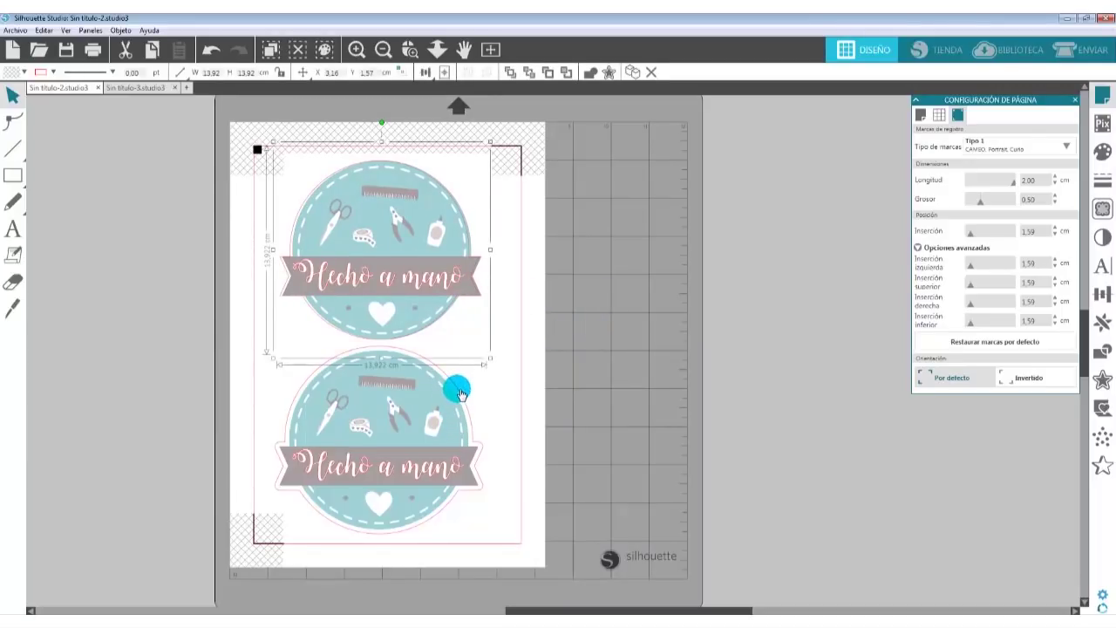
{"action": "left_click", "coordinate": [212, 56]}
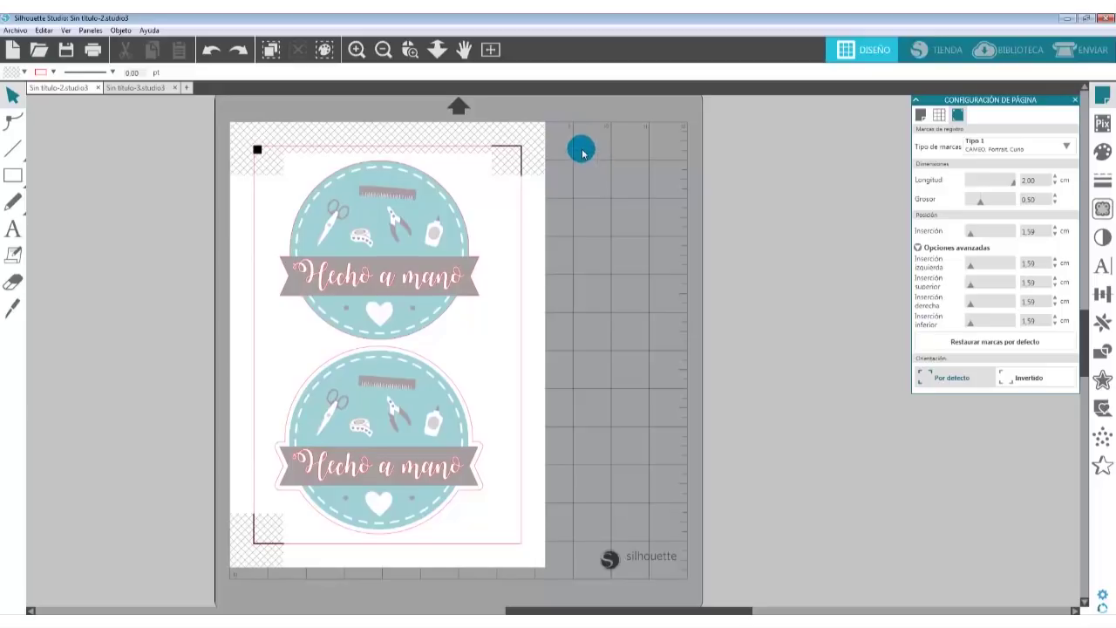
- In the send view, set the upper badge's "Hecho a mano" text to No cortar
{"action": "left_click", "coordinate": [1082, 55]}
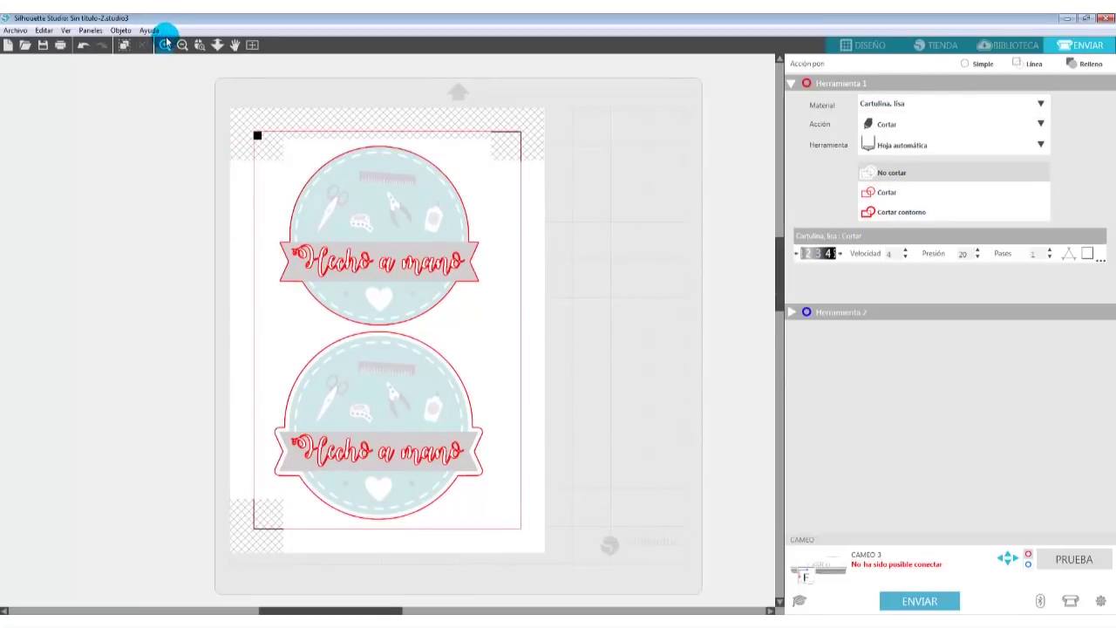
{"action": "scroll", "coordinate": [267, 343], "scroll_direction": "up", "scroll_amount": 4}
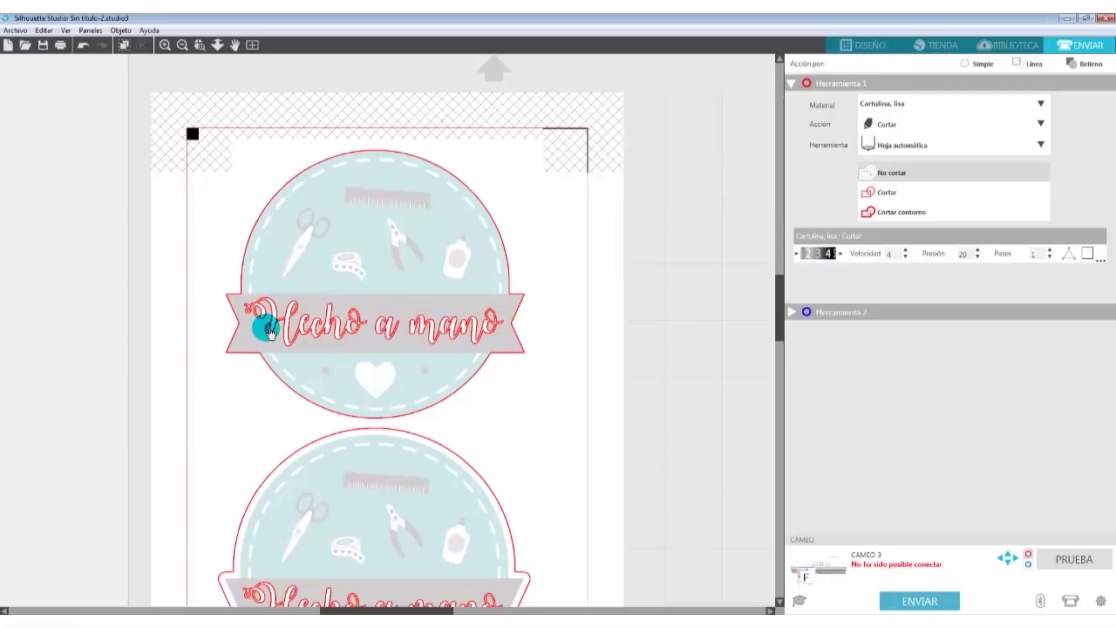
{"action": "left_click", "coordinate": [390, 336]}
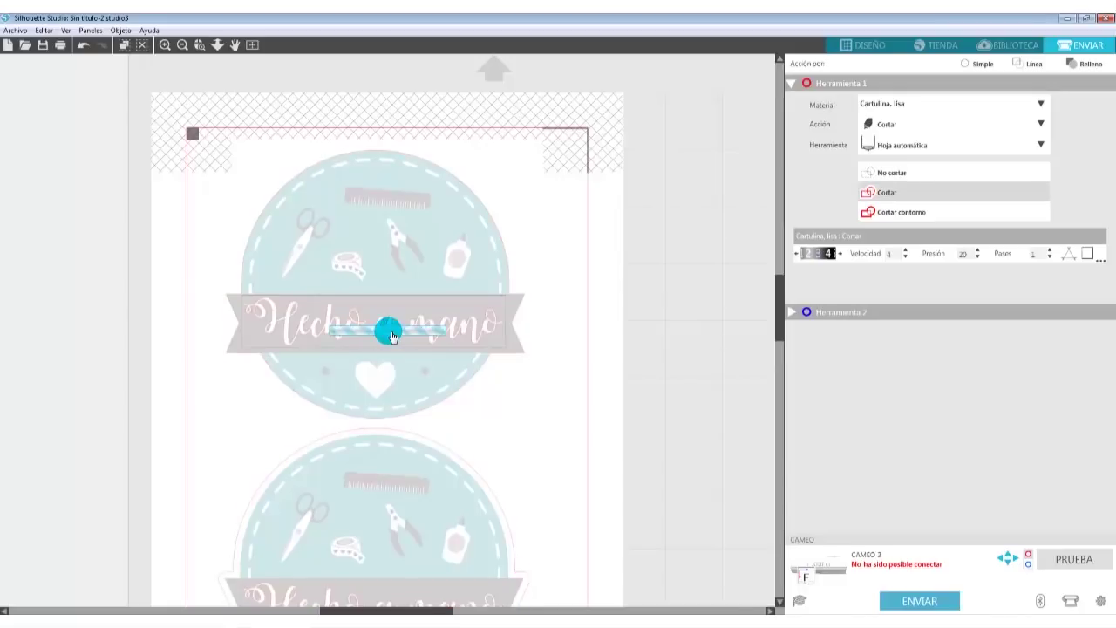
{"action": "left_click", "coordinate": [891, 172]}
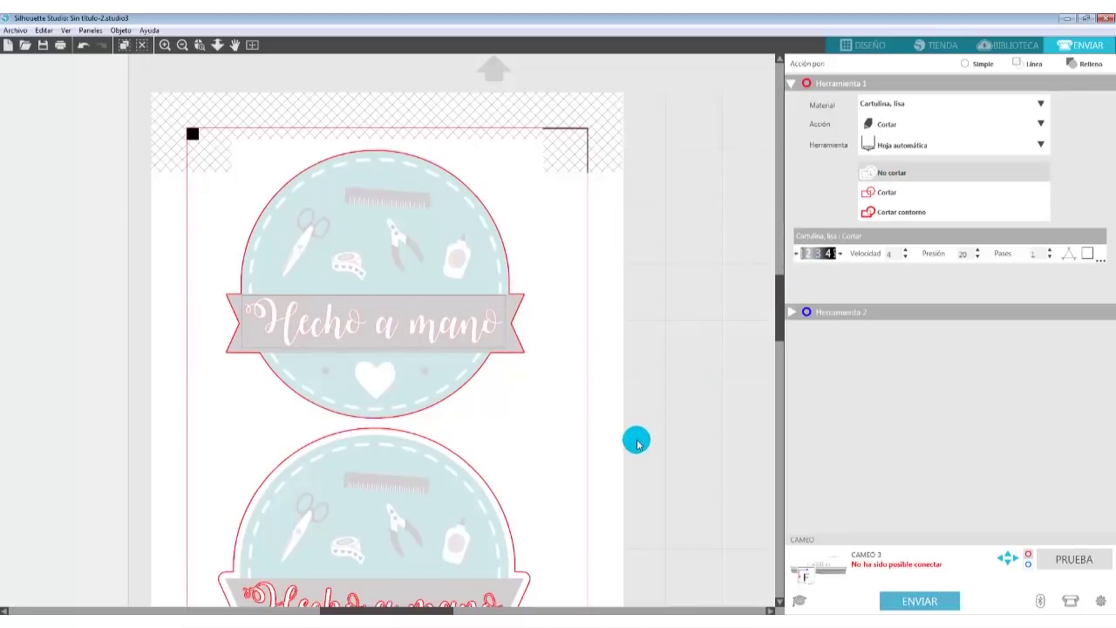
- Set the lower badge's "Hecho a mano" text to No cortar
{"action": "scroll", "coordinate": [636, 399], "scroll_direction": "down", "scroll_amount": 3}
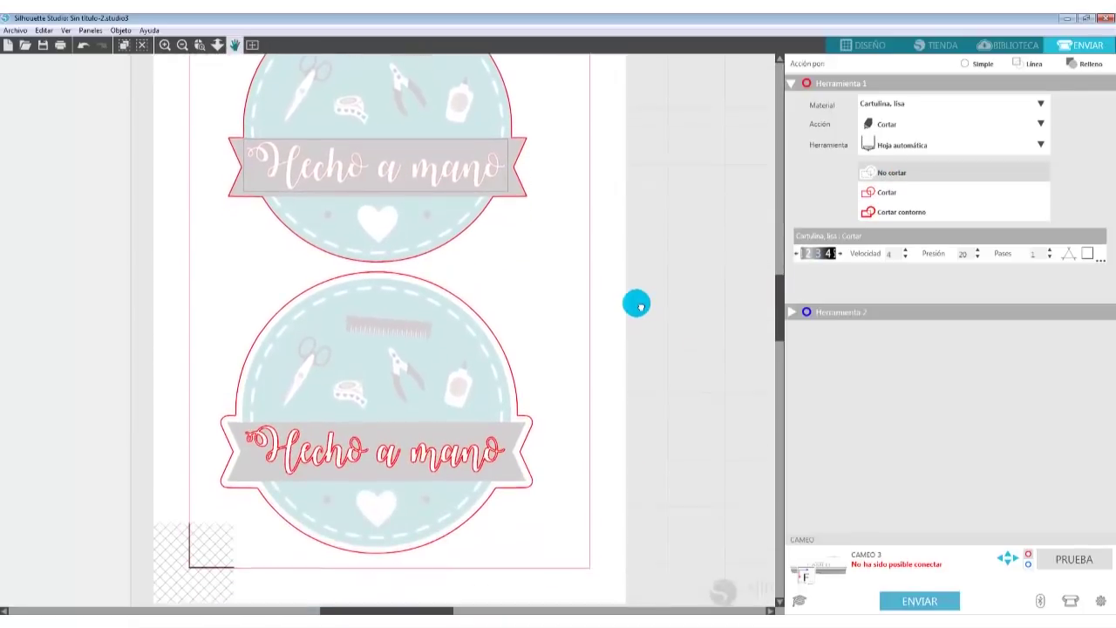
{"action": "left_click", "coordinate": [485, 456]}
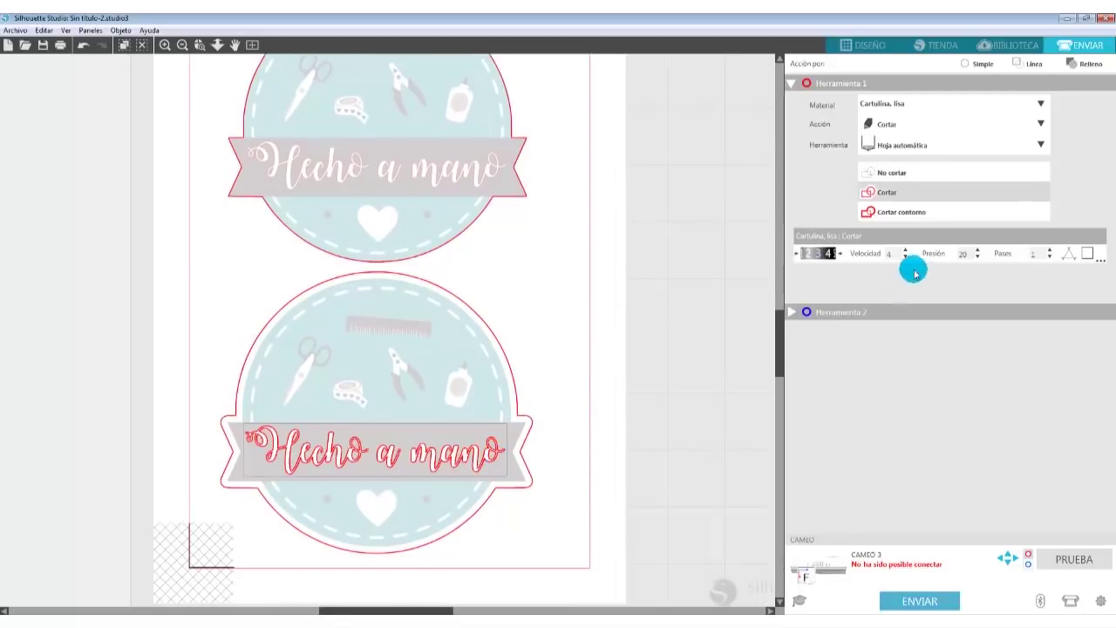
{"action": "left_click", "coordinate": [899, 175]}
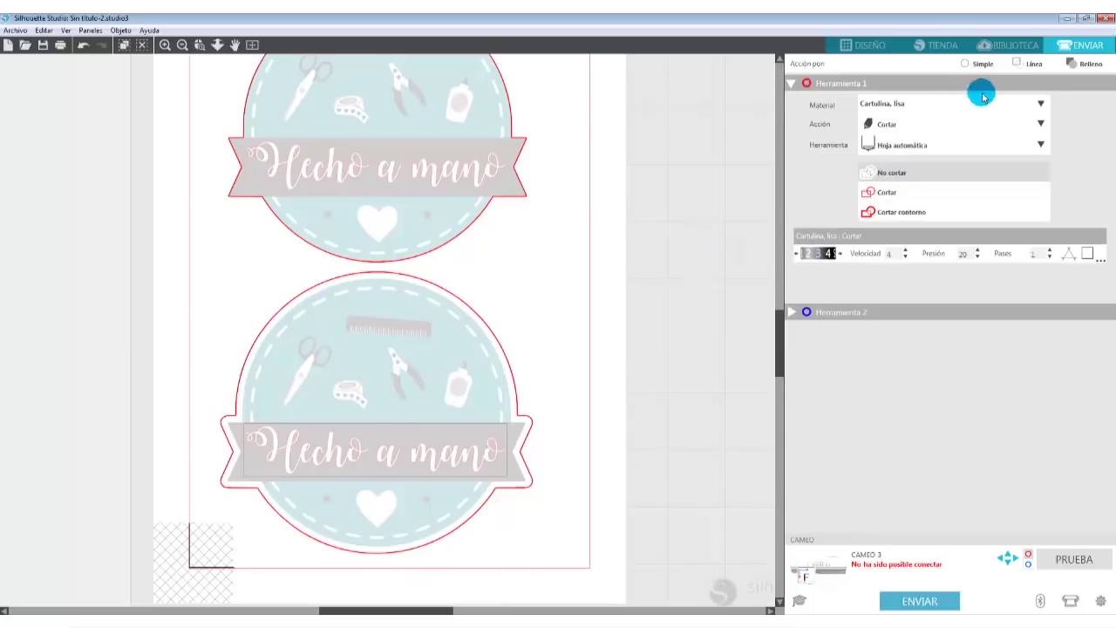
- Look through the material choices for Herramienta 1, keeping Cartulina, lisa
{"action": "left_click", "coordinate": [1039, 104]}
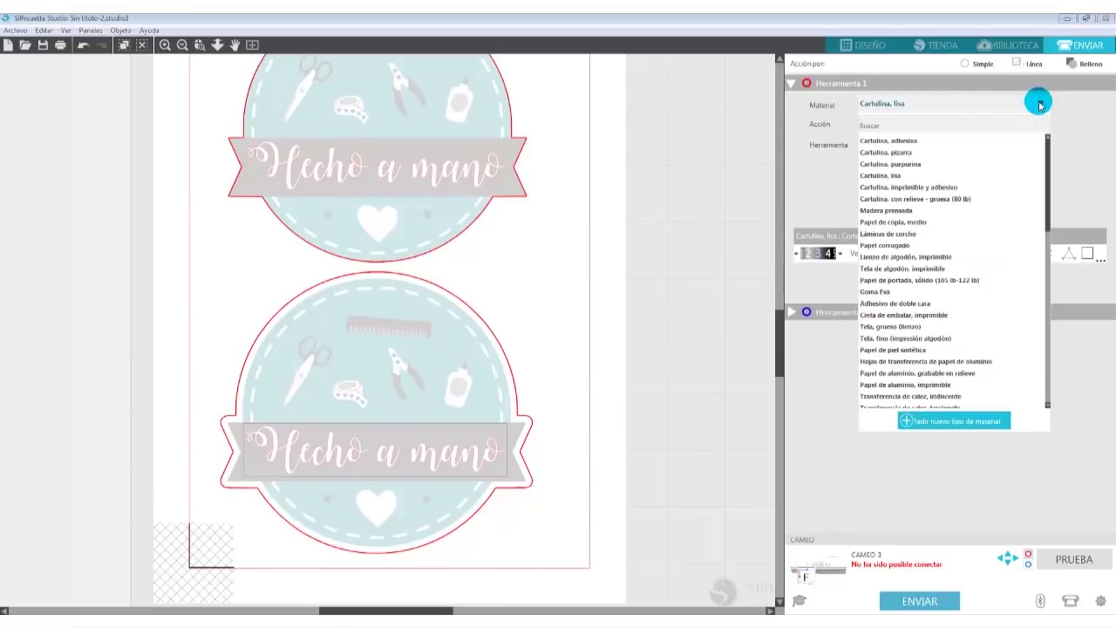
{"action": "left_click", "coordinate": [928, 109]}
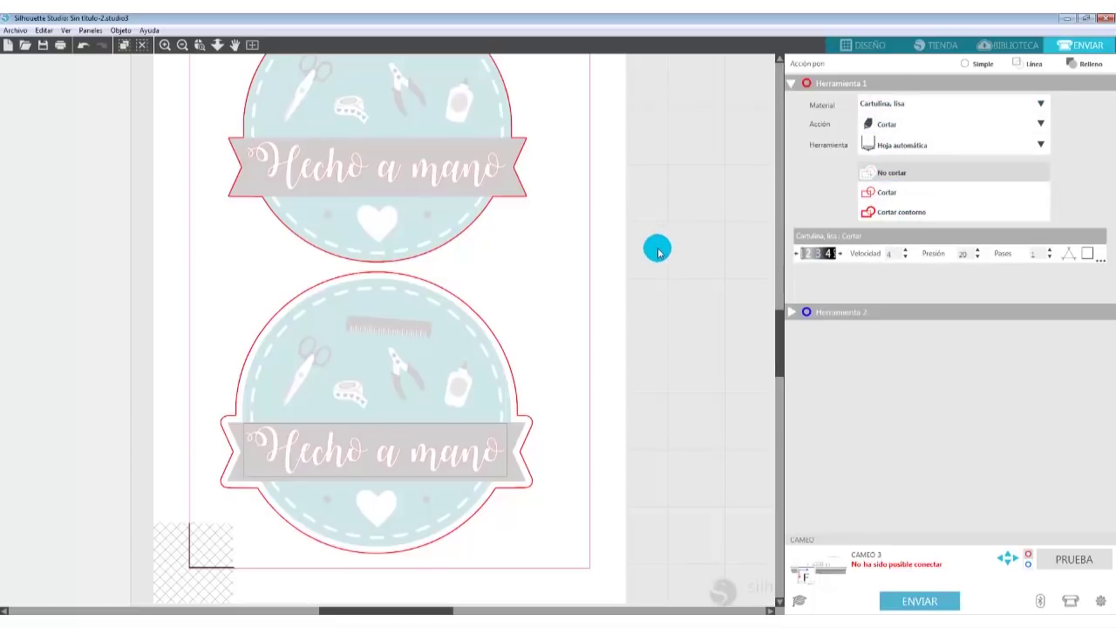
{"action": "left_click", "coordinate": [449, 171]}
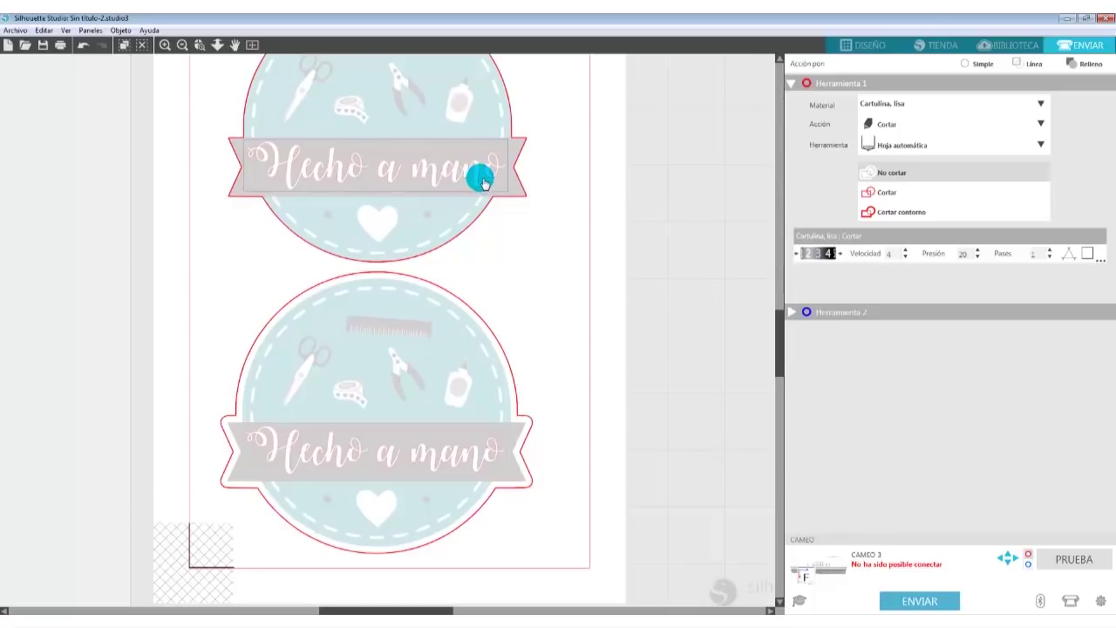
- Return to the design view and confirm the print page setup with A4 paper, Selección Automática and Vertical orientation
{"action": "left_click", "coordinate": [839, 46]}
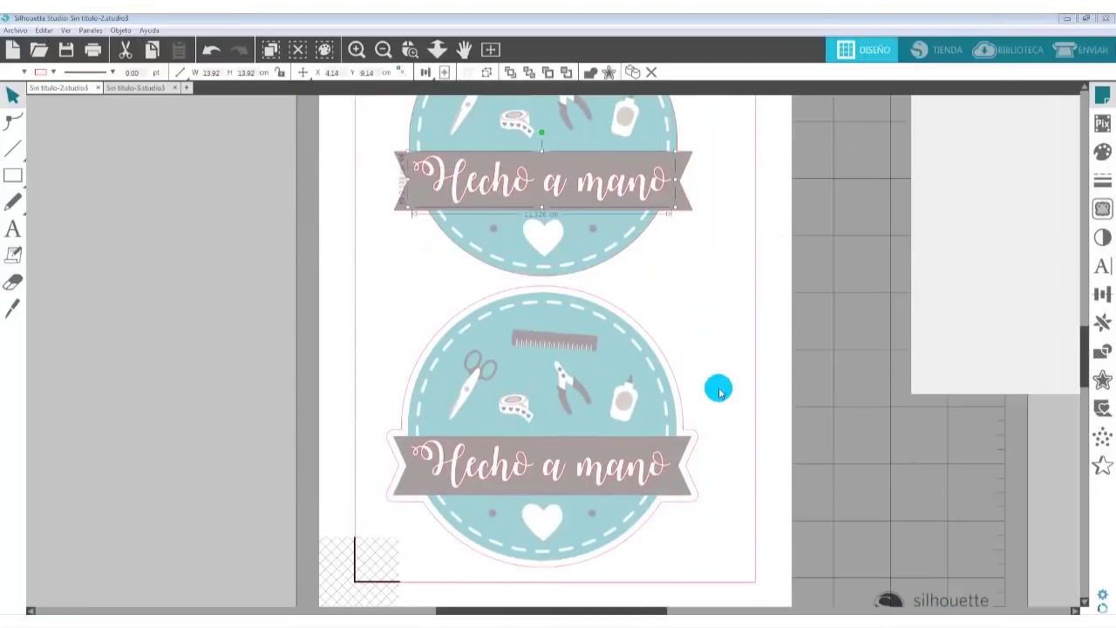
{"action": "left_click", "coordinate": [492, 47]}
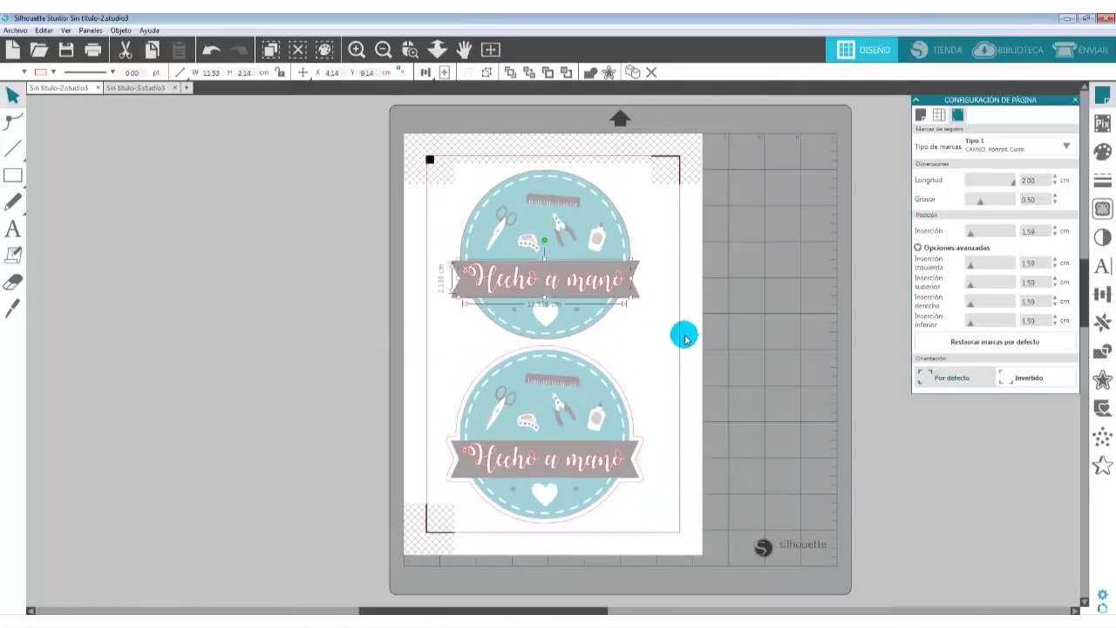
{"action": "left_click", "coordinate": [685, 338]}
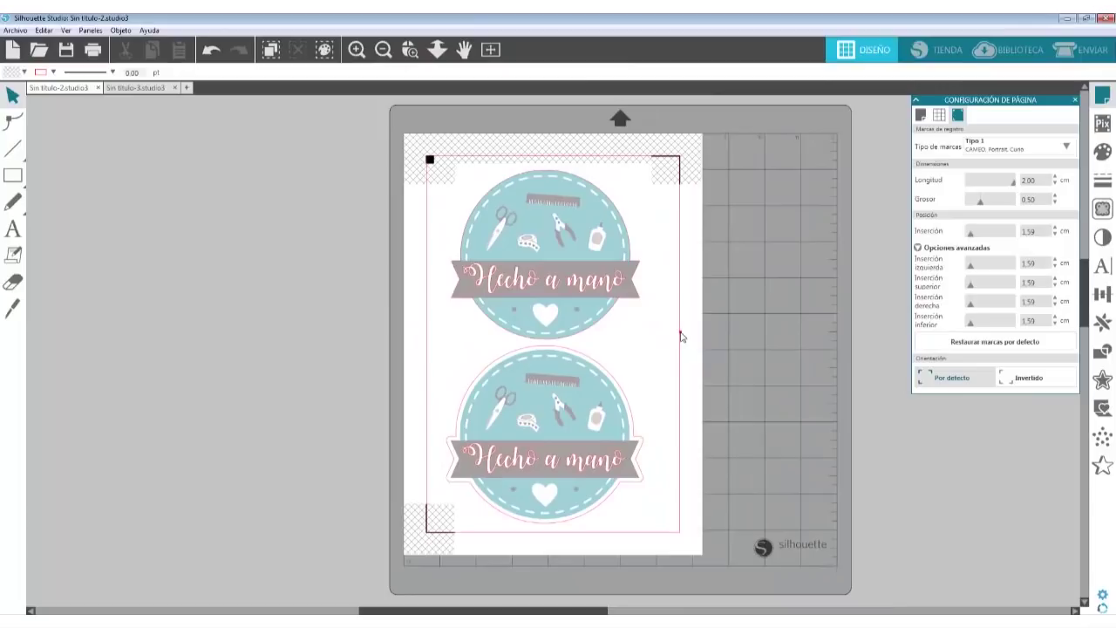
{"action": "left_click", "coordinate": [15, 31]}
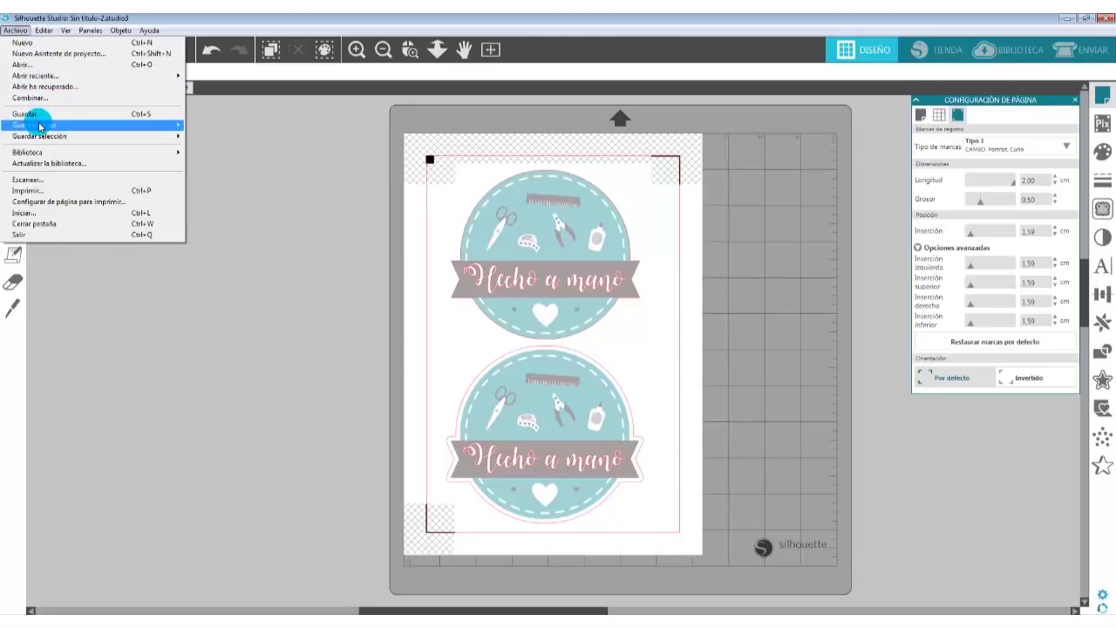
{"action": "left_click", "coordinate": [52, 206]}
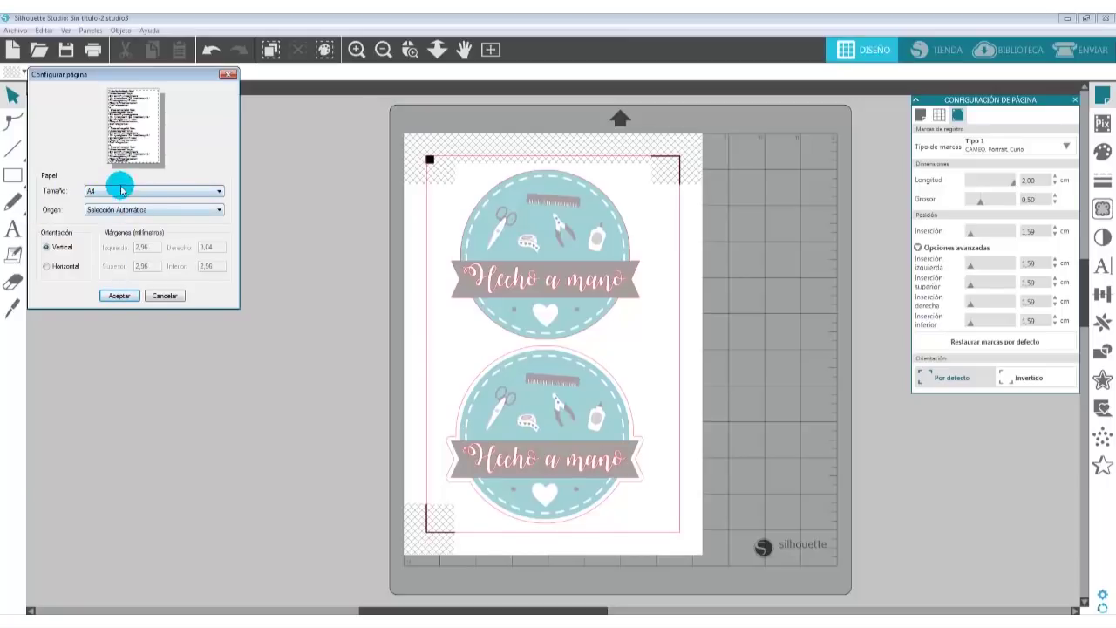
{"action": "left_click", "coordinate": [119, 209]}
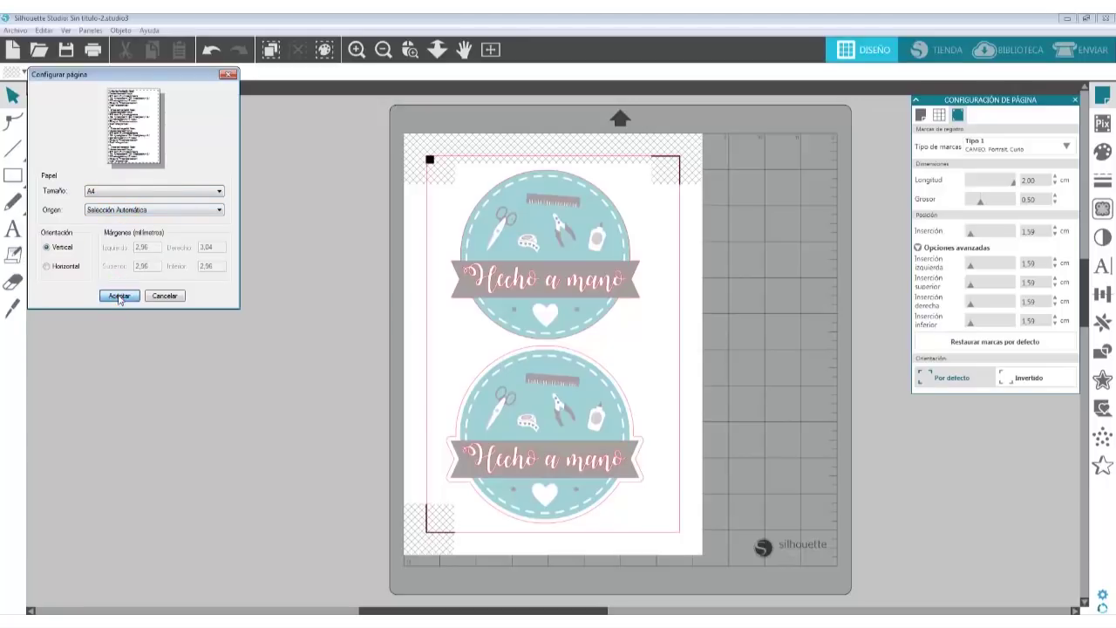
{"action": "left_click", "coordinate": [120, 297]}
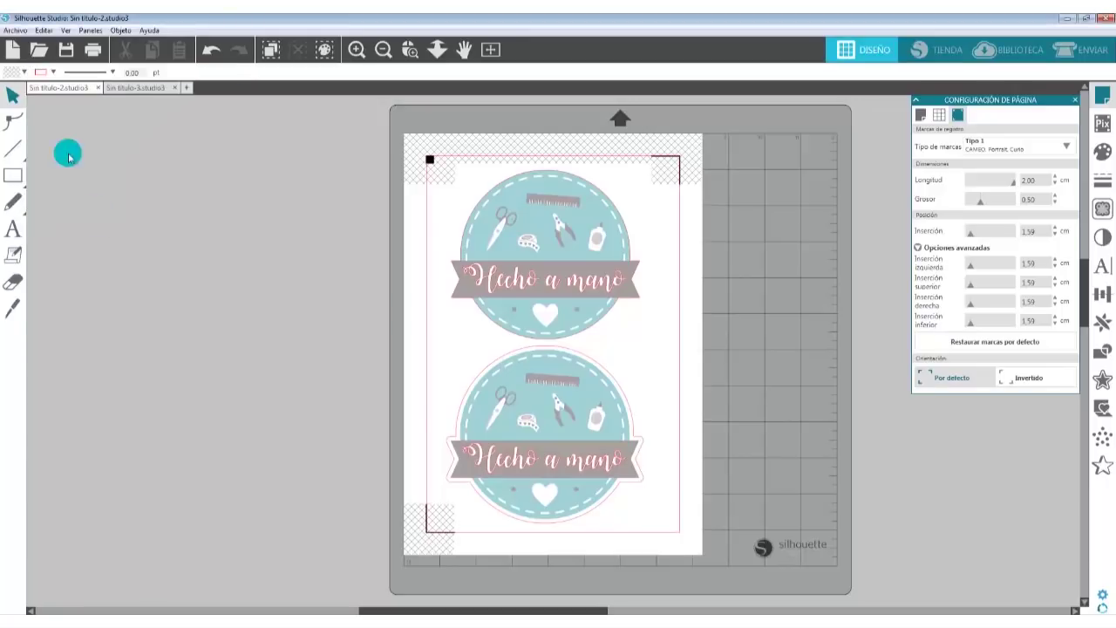
- Start printing the page and choose the Brother MFC-5890CN printer
{"action": "left_click", "coordinate": [15, 32]}
{"action": "left_click", "coordinate": [32, 188]}
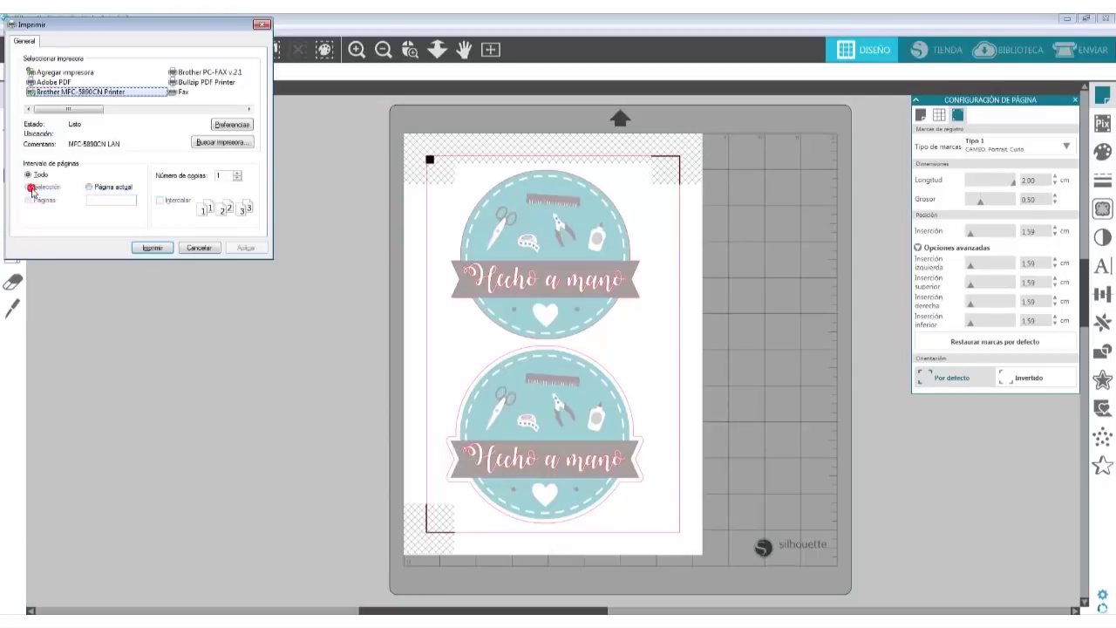
{"action": "left_click_drag", "start_coordinate": [105, 31], "coordinate": [174, 136]}
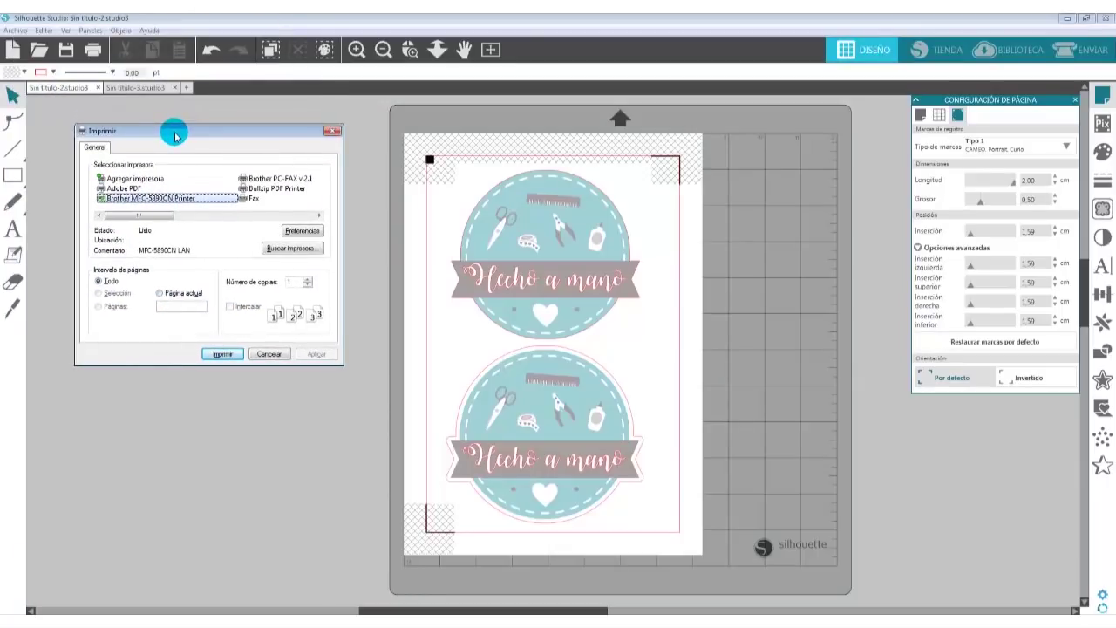
{"action": "left_click", "coordinate": [122, 199]}
{"action": "left_click", "coordinate": [127, 200]}
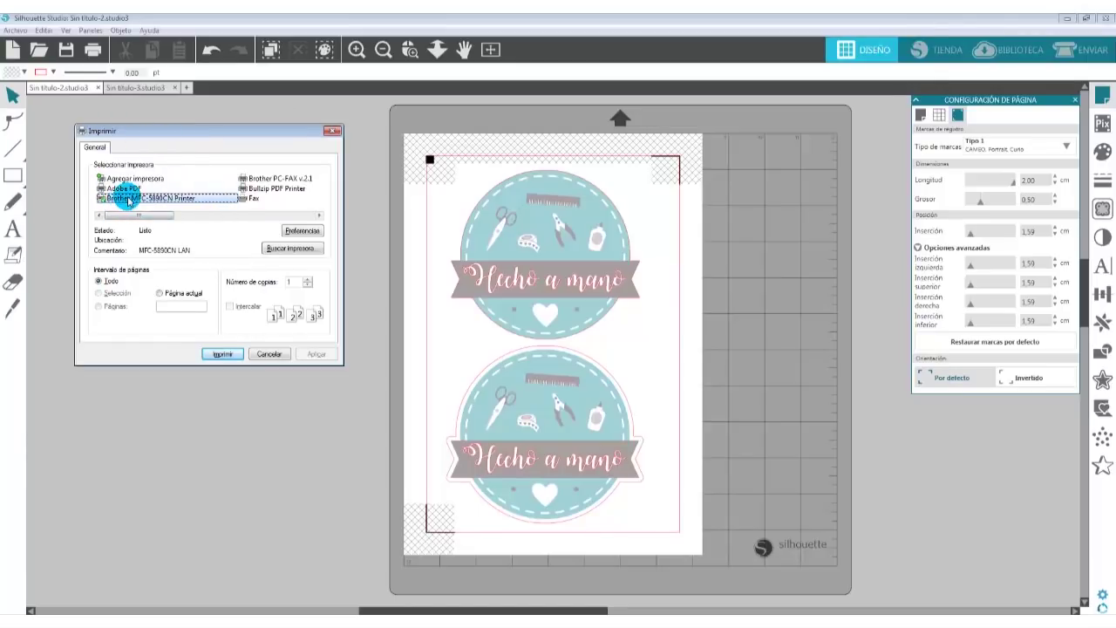
- Set the printer preferences to Papel normal and Fina quality, and print the page
{"action": "left_click", "coordinate": [301, 230]}
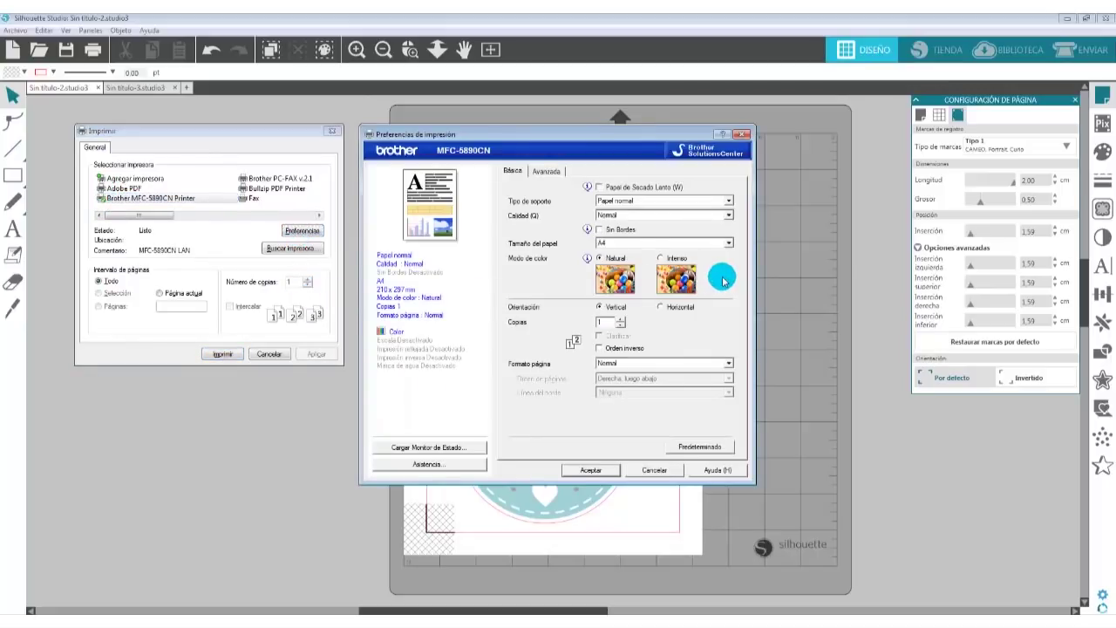
{"action": "left_click", "coordinate": [621, 202]}
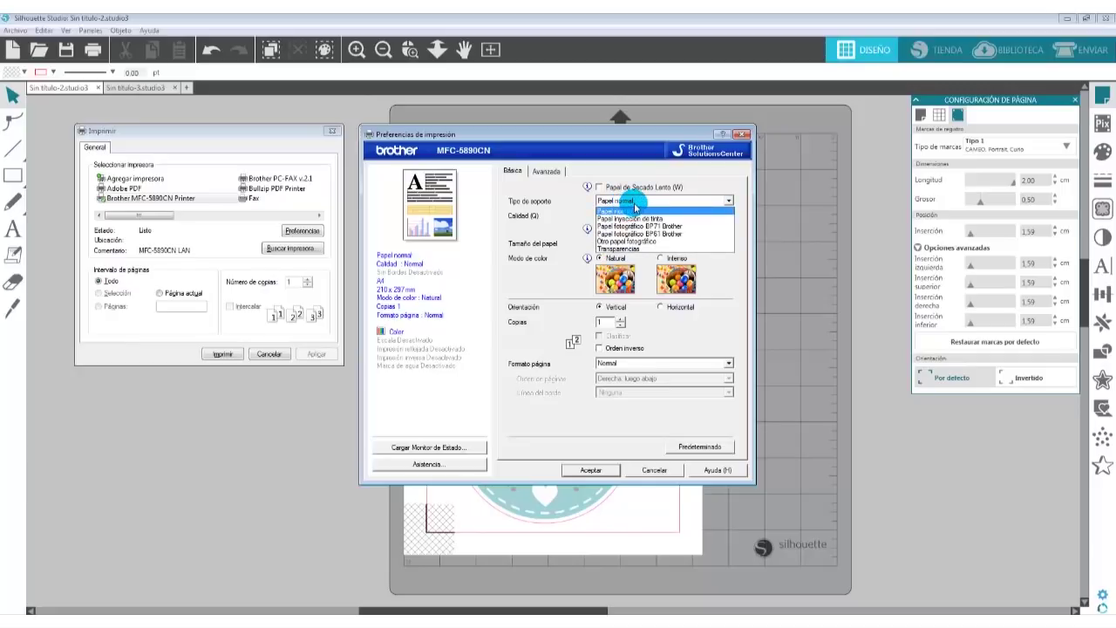
{"action": "left_click", "coordinate": [628, 210]}
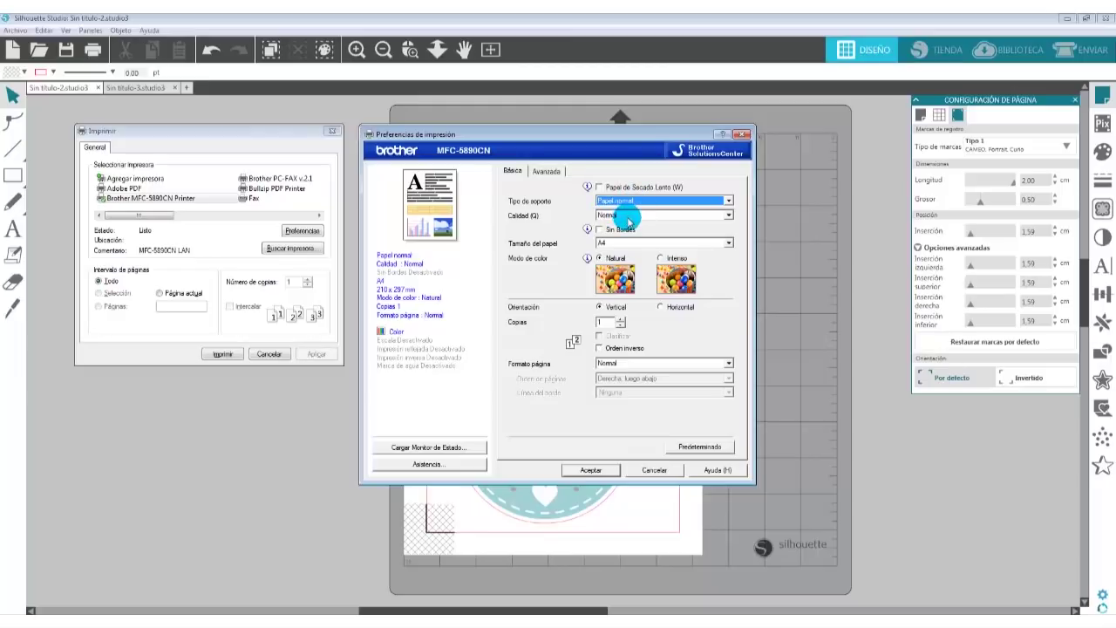
{"action": "left_click", "coordinate": [622, 216]}
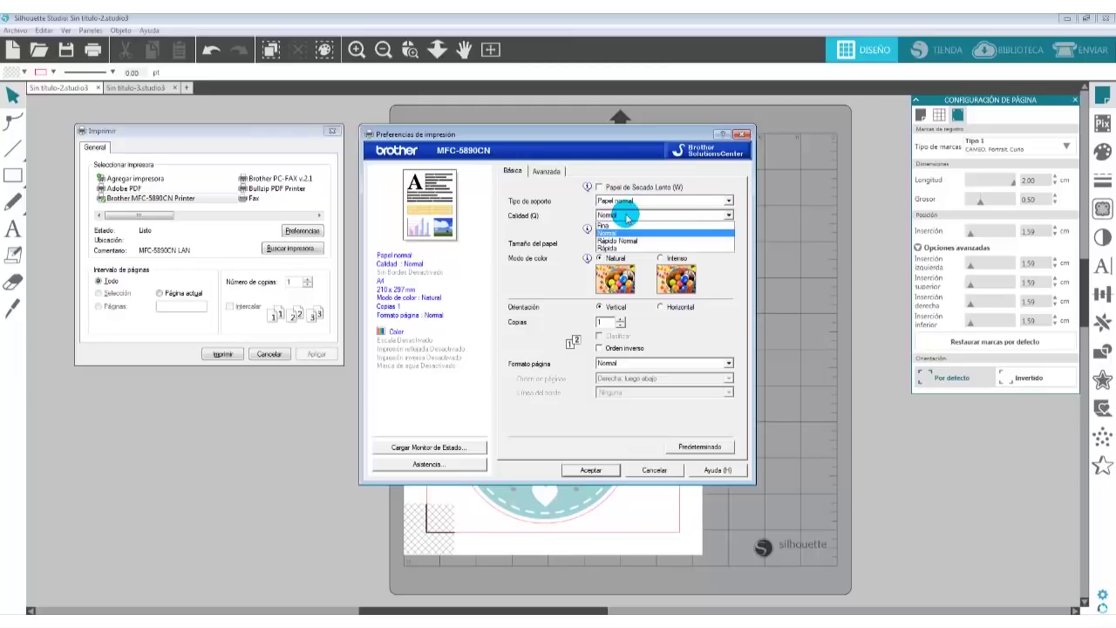
{"action": "left_click", "coordinate": [627, 217]}
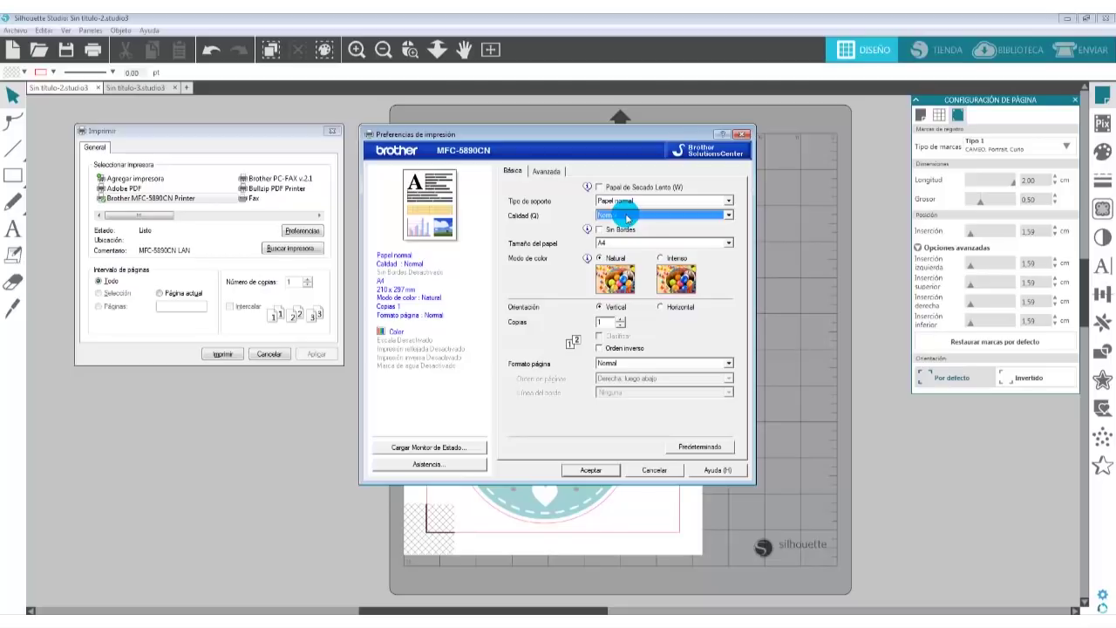
{"action": "left_click", "coordinate": [627, 215]}
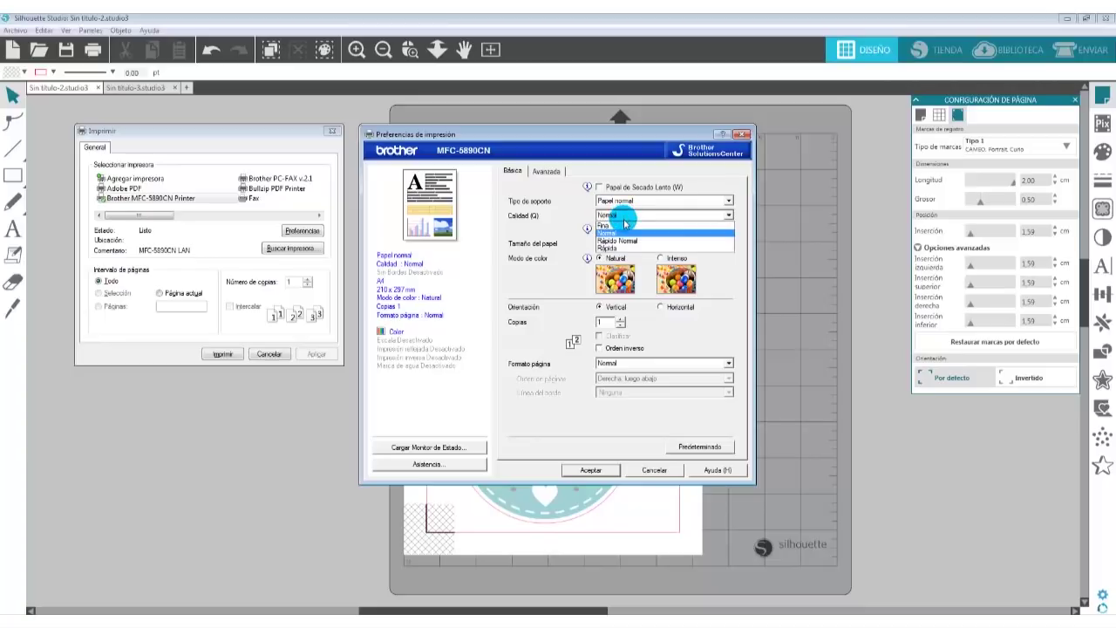
{"action": "left_click", "coordinate": [625, 225]}
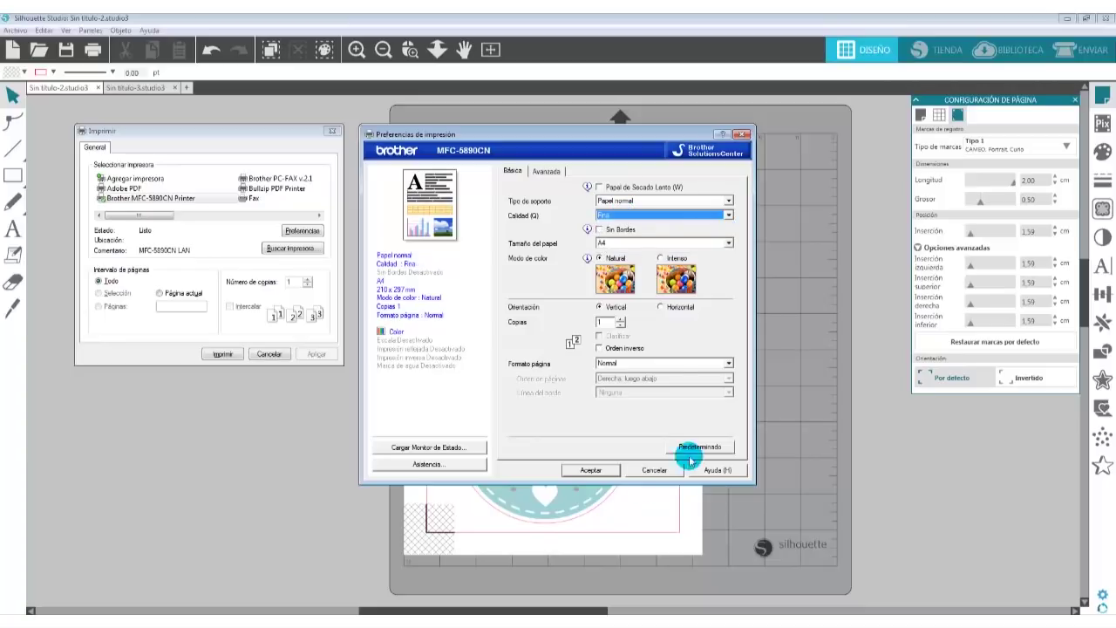
{"action": "left_click", "coordinate": [598, 470]}
{"action": "left_click", "coordinate": [222, 353]}
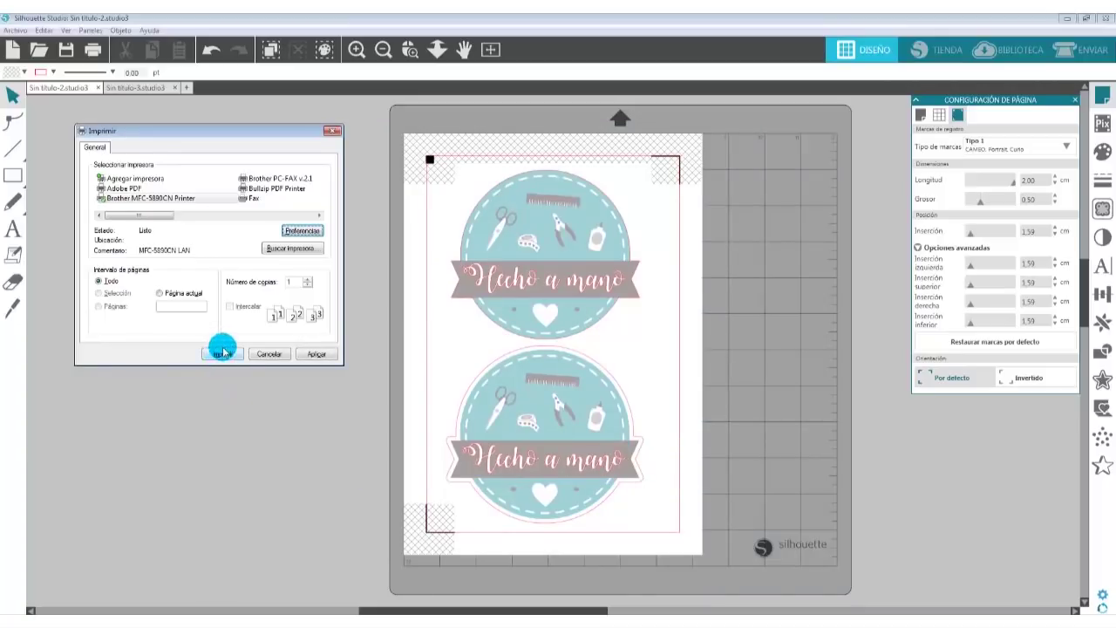